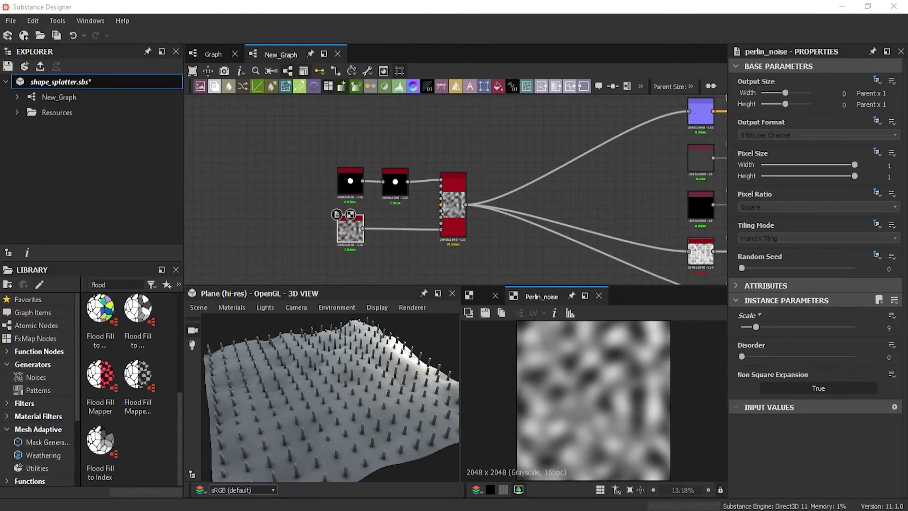
- Select the Tile Sampler node to show its settings and dotted output preview
scroll(484, 179, up, 5)
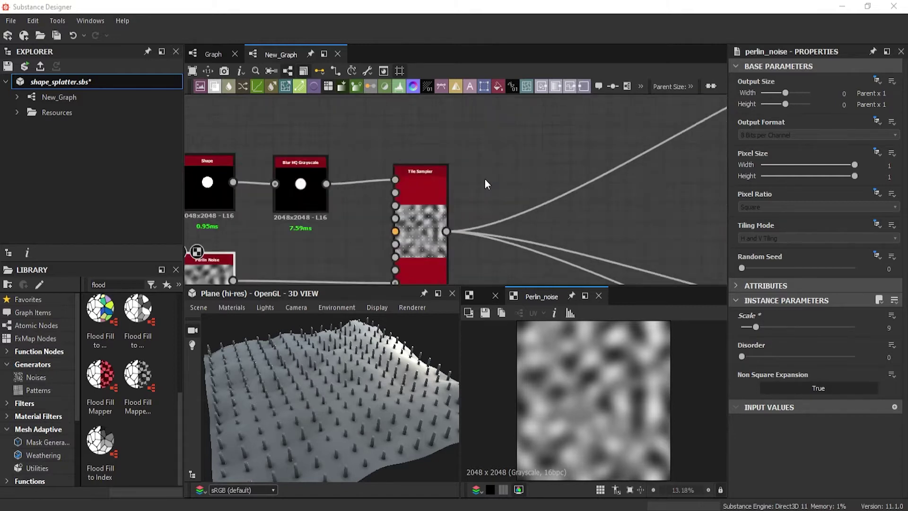
click(392, 188)
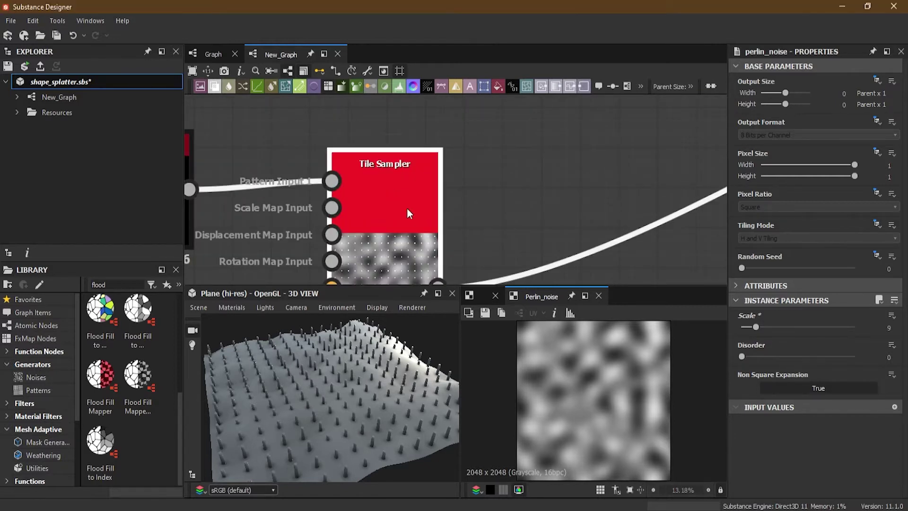
scroll(411, 193, up, 3)
scroll(569, 396, up, 2)
scroll(563, 370, down, 4)
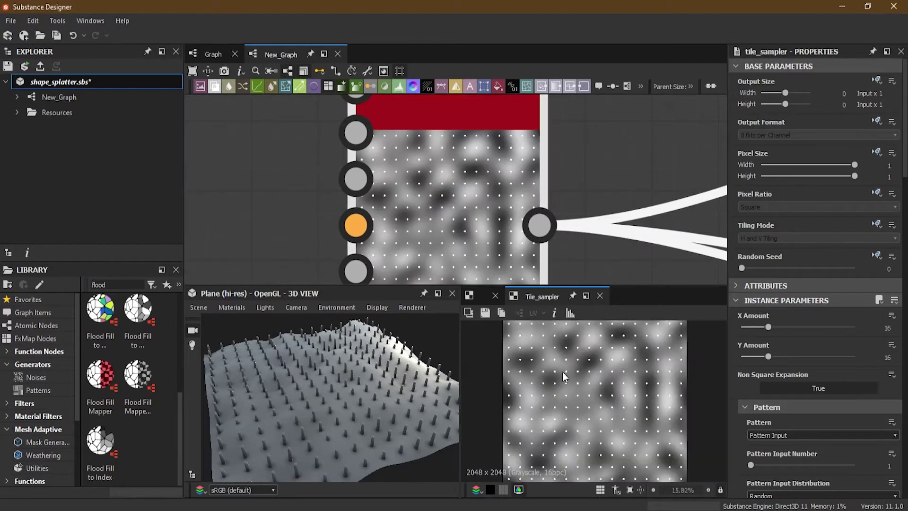
scroll(500, 208, down, 4)
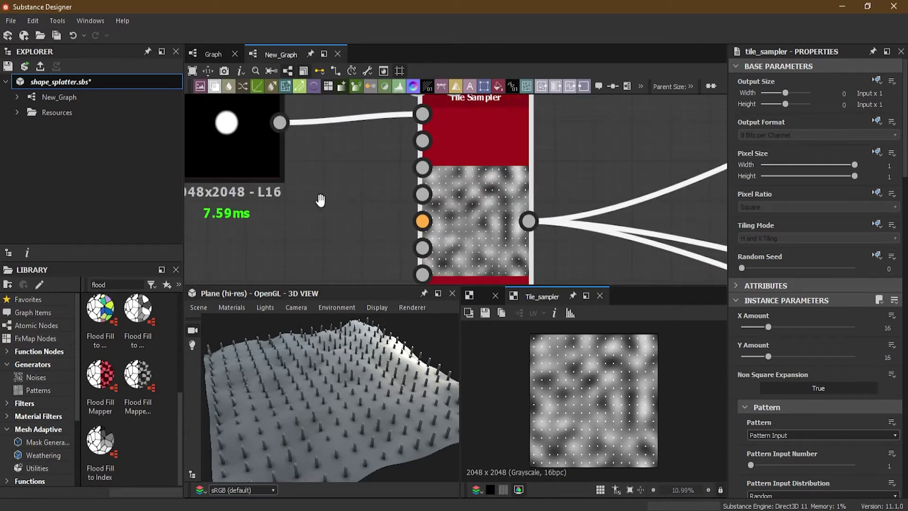
- Inspect the Tile Sampler's Shape, Blur HQ Grayscale and Perlin Noise inputs and the spiked plane
middle_drag(497, 231, 474, 218)
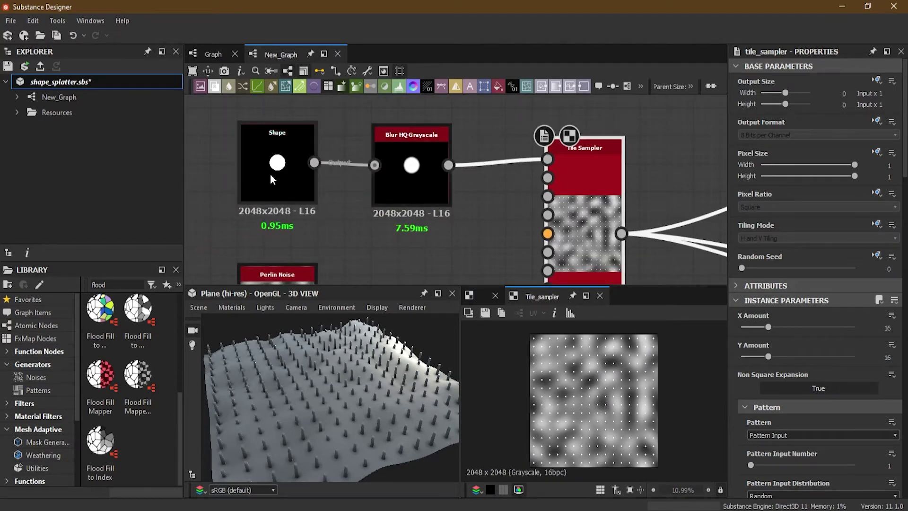
scroll(268, 175, up, 2)
middle_drag(529, 186, 325, 197)
scroll(325, 197, up, 1)
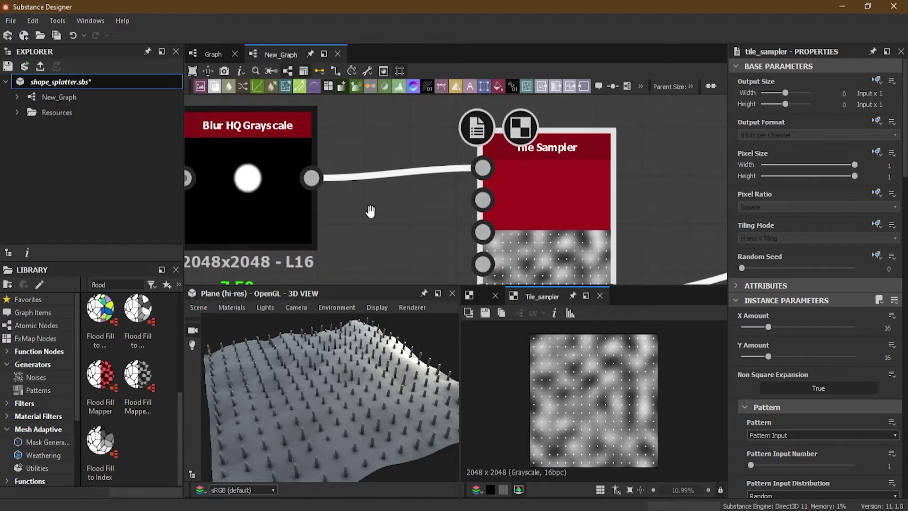
scroll(500, 173, up, 1)
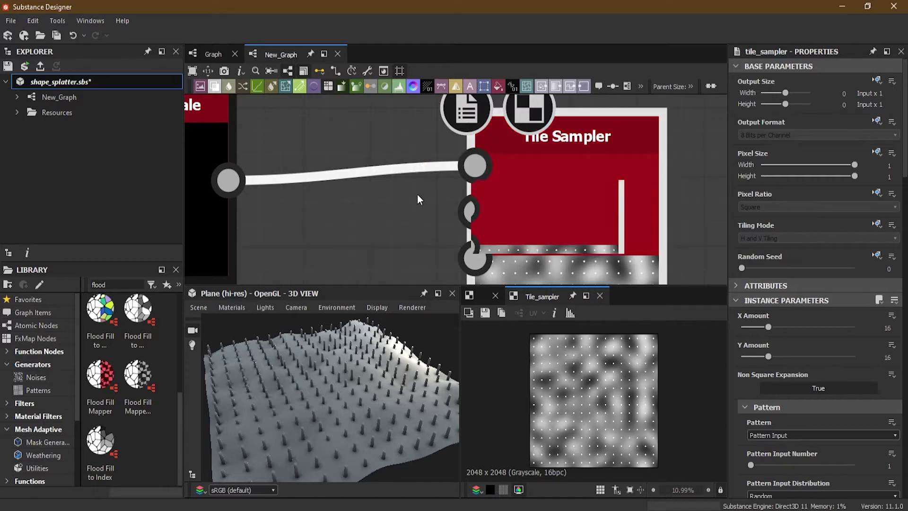
scroll(417, 194, down, 3)
scroll(293, 180, up, 3)
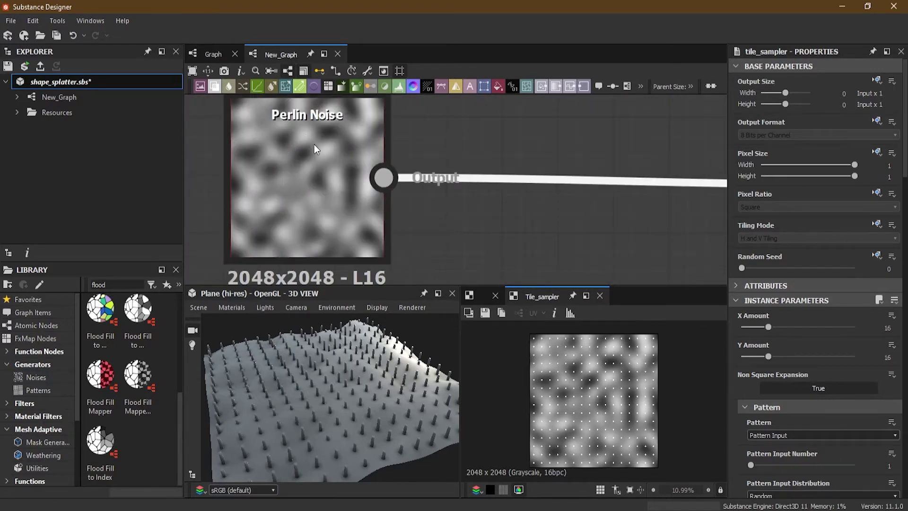
scroll(314, 143, down, 3)
scroll(501, 203, up, 3)
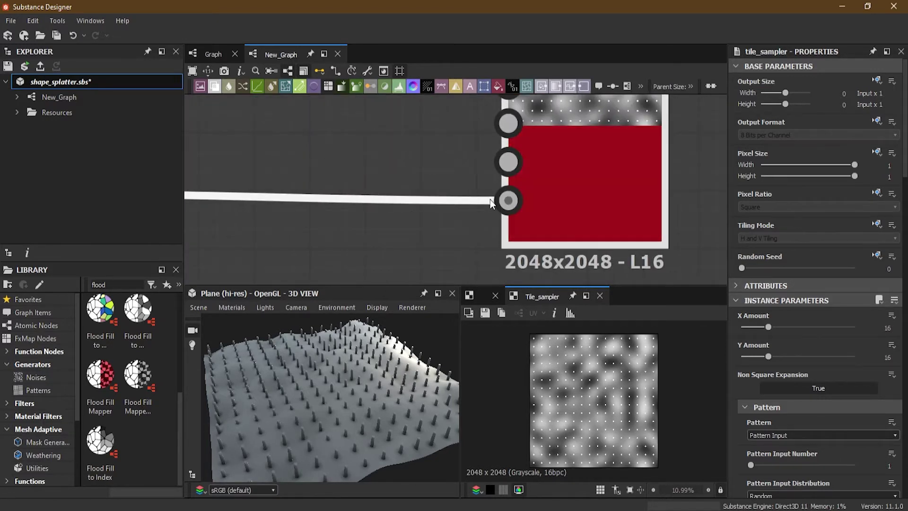
scroll(490, 200, down, 4)
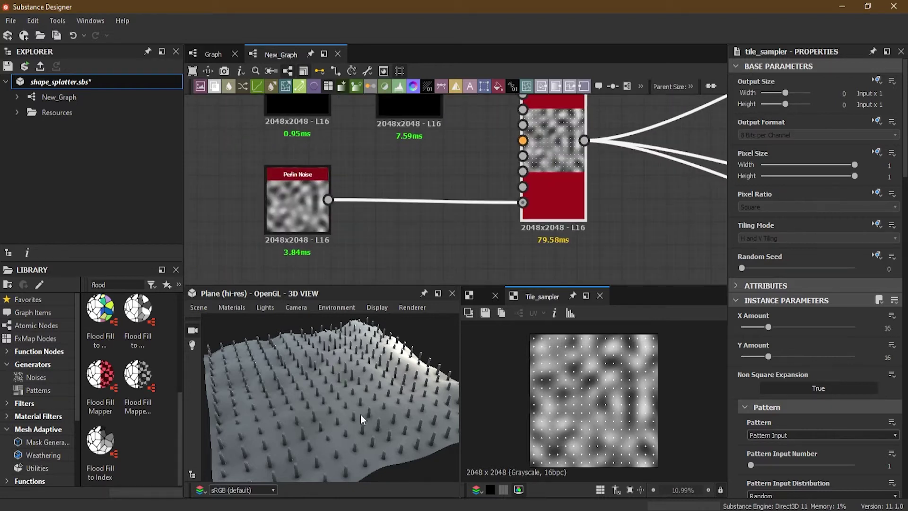
mouse_move(331, 416)
mouse_down()
mouse_move(317, 407)
mouse_move(355, 410)
mouse_move(333, 430)
mouse_move(294, 428)
mouse_move(315, 416)
mouse_up()
middle_drag(407, 172, 415, 241)
drag(373, 359, 285, 426)
middle_drag(441, 250, 448, 210)
drag(330, 424, 393, 378)
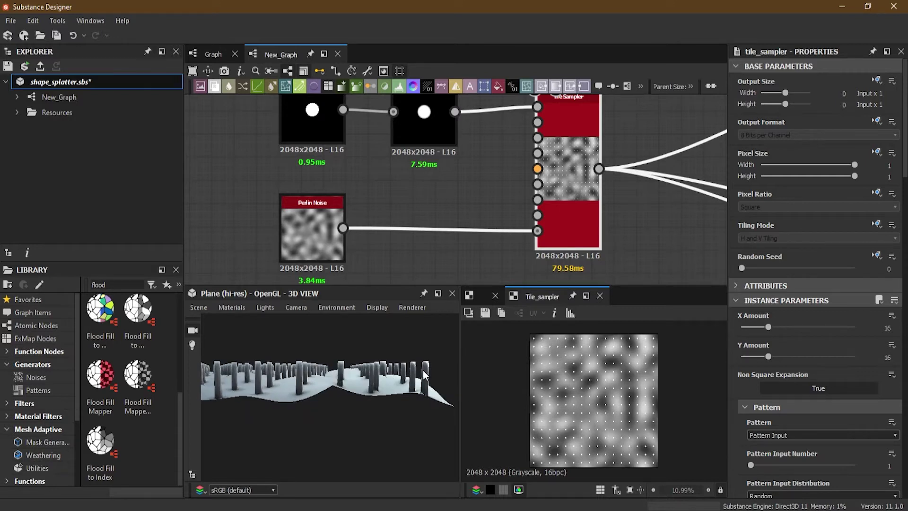
middle_drag(423, 166, 443, 214)
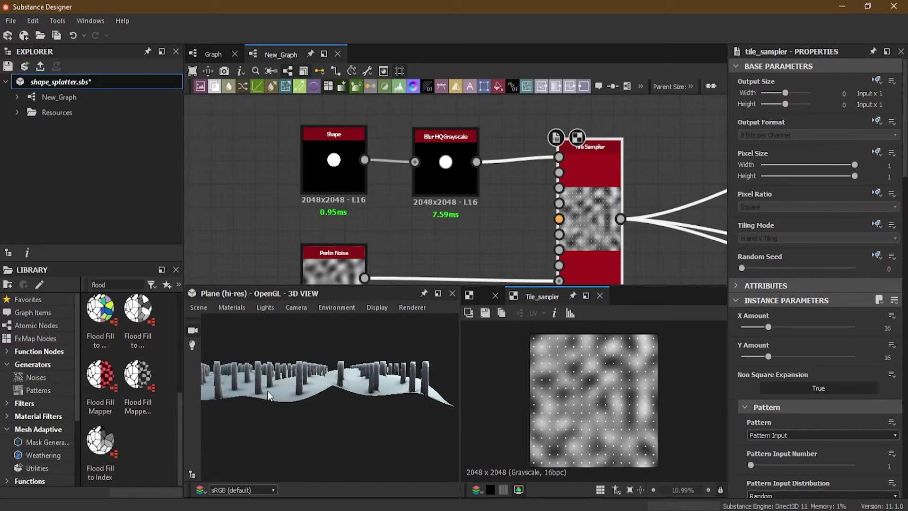
drag(322, 381, 354, 402)
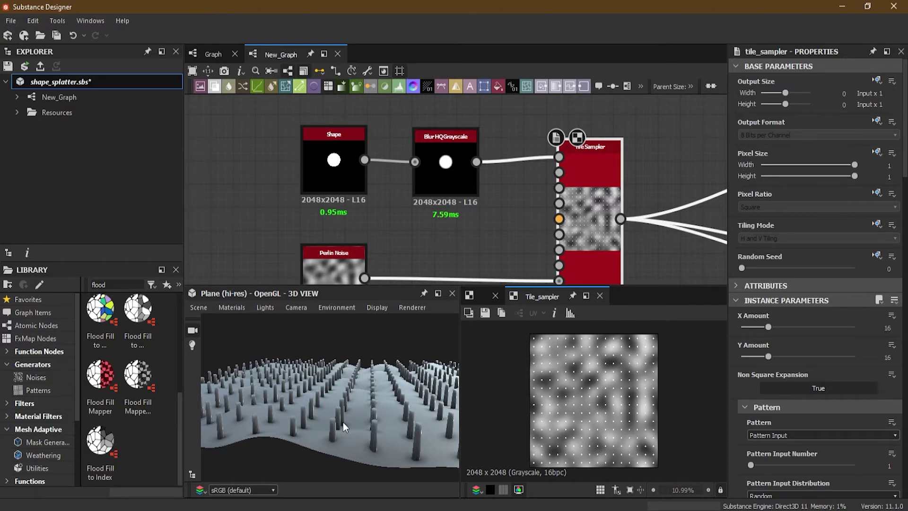
drag(320, 430, 337, 413)
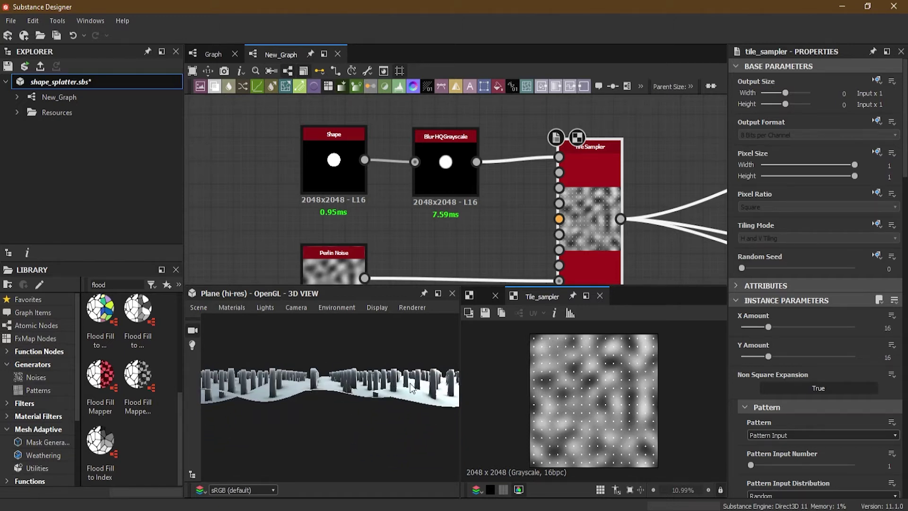
drag(423, 381, 358, 388)
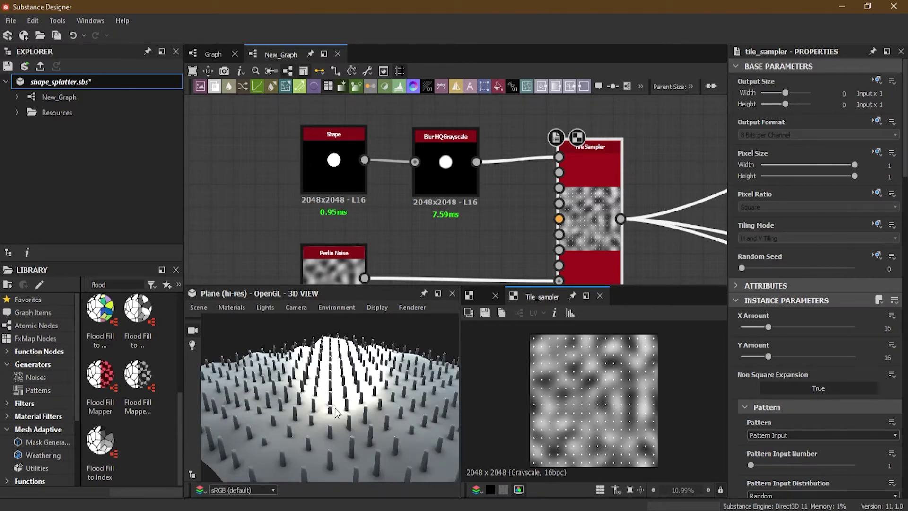
drag(333, 410, 290, 437)
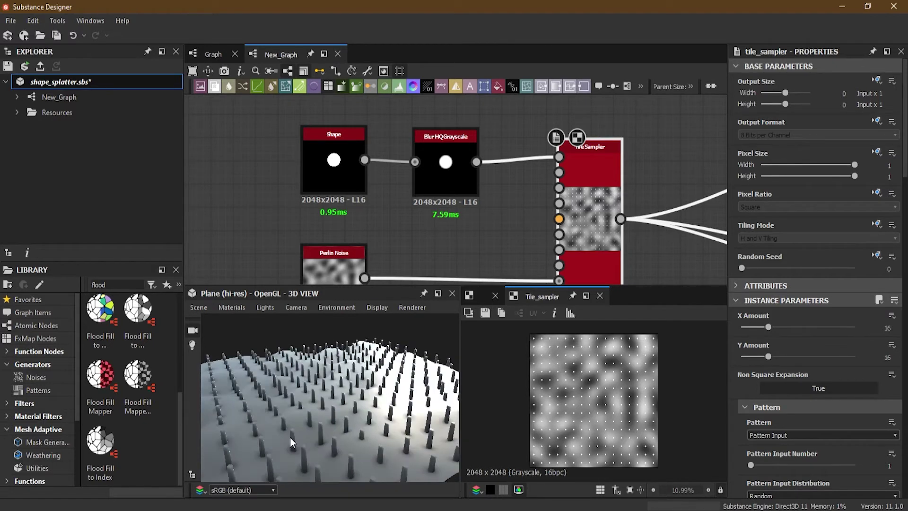
scroll(513, 221, down, 3)
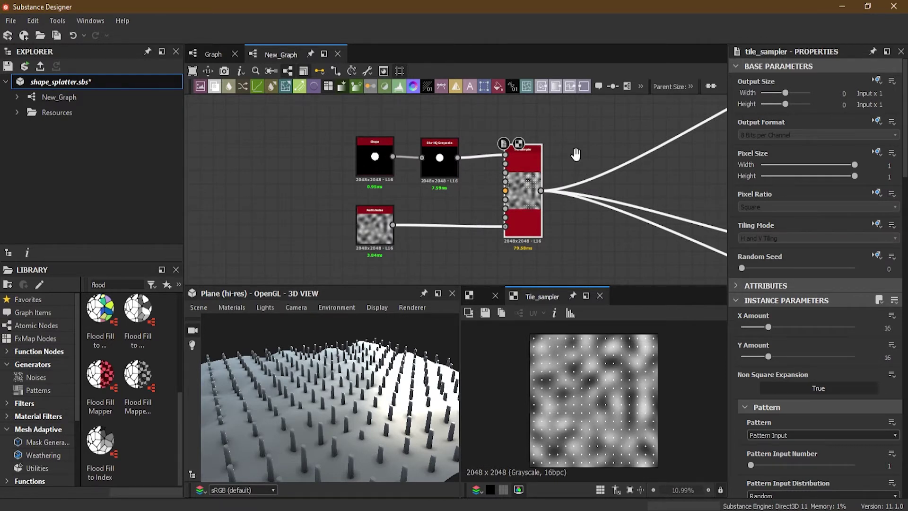
scroll(490, 173, up, 3)
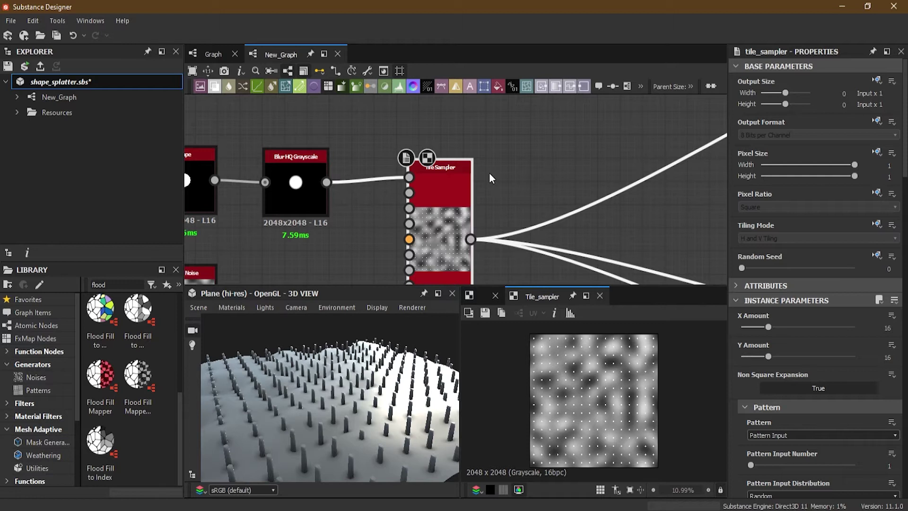
- Insert a Shape Splatter node by searching 'shape' in the node search
scroll(586, 135, down, 2)
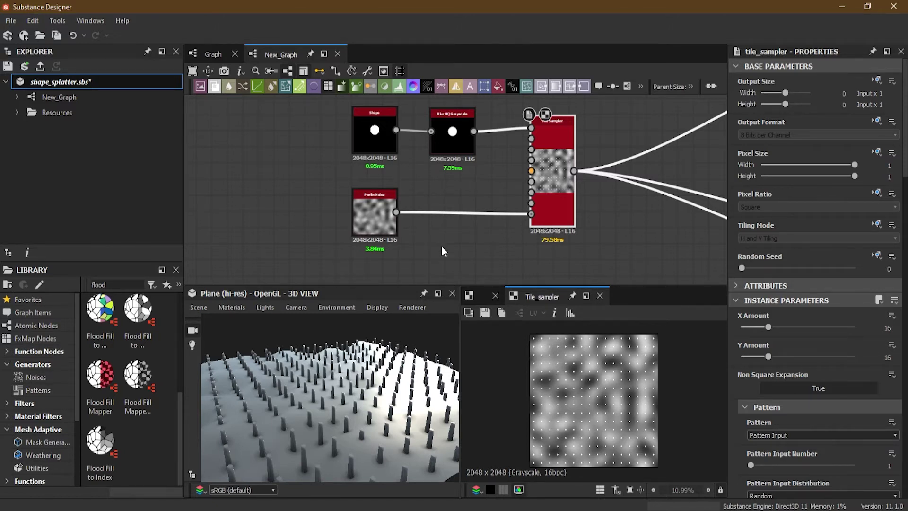
key(space)
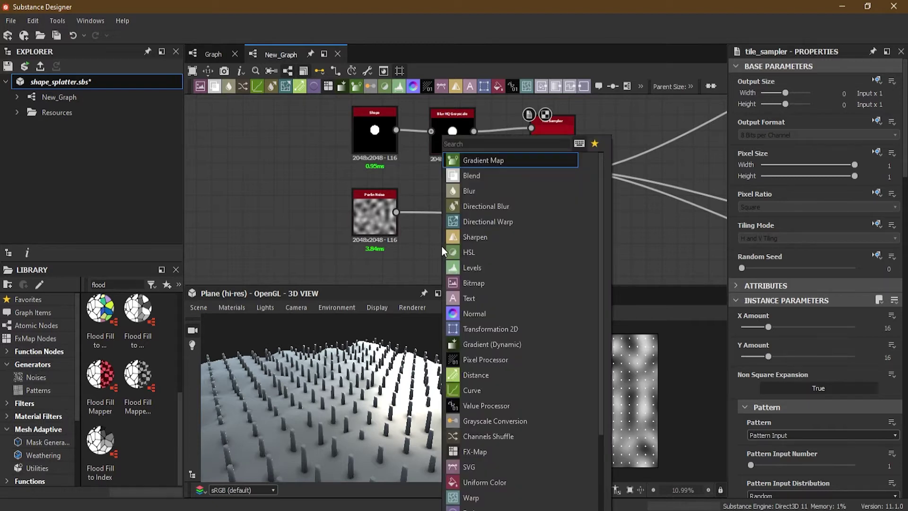
text(shape)
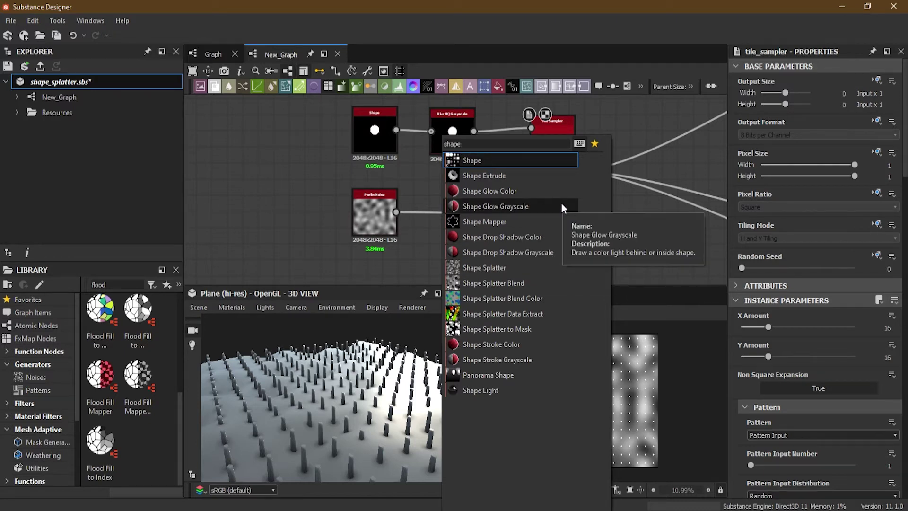
click(532, 267)
- Position the new Shape Splatter node below the existing nodes
scroll(531, 229, down, 3)
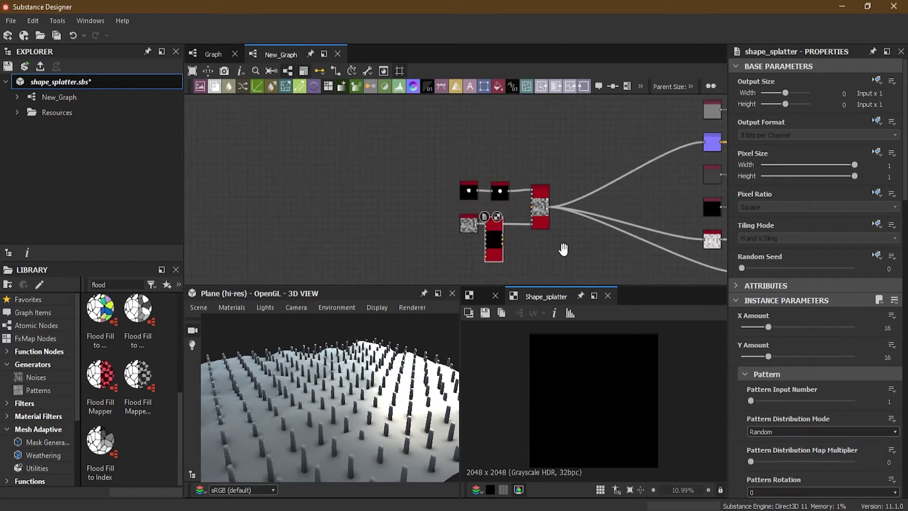
drag(424, 184, 472, 206)
scroll(479, 205, up, 3)
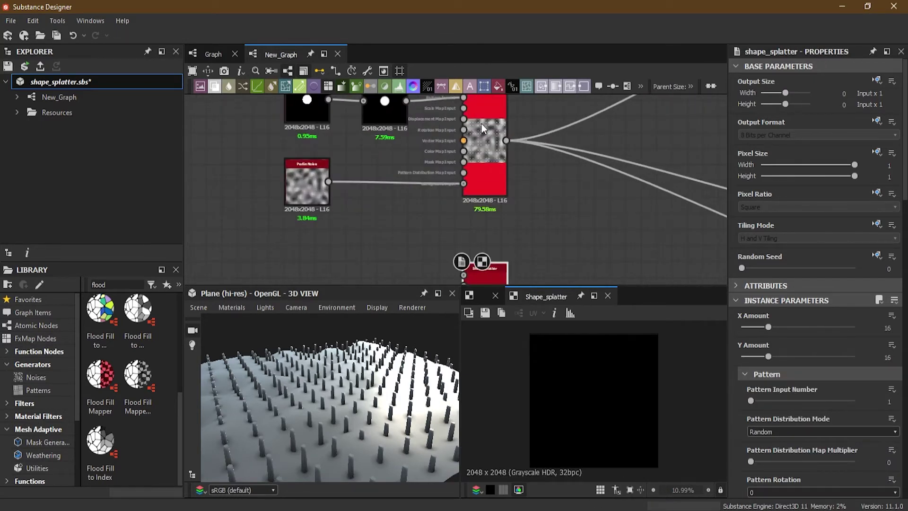
middle_drag(541, 236, 541, 142)
scroll(515, 239, up, 3)
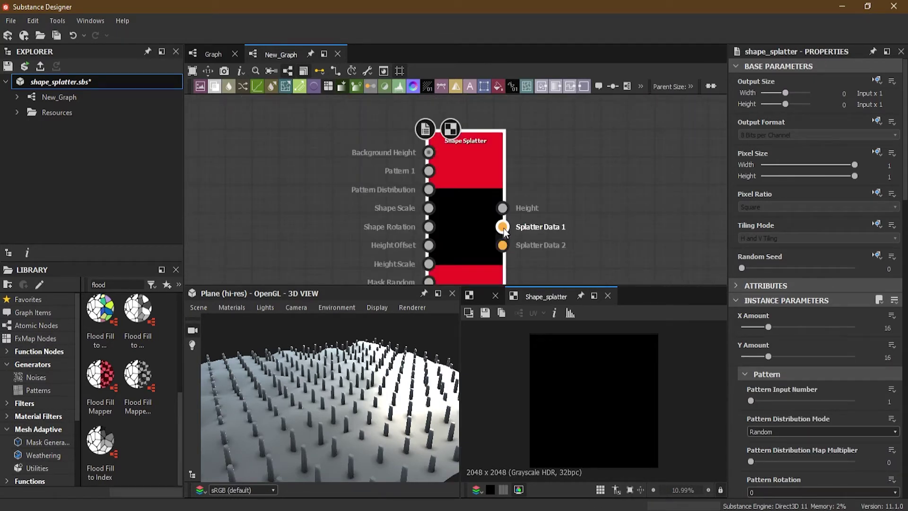
middle_drag(539, 157, 558, 176)
scroll(554, 211, down, 3)
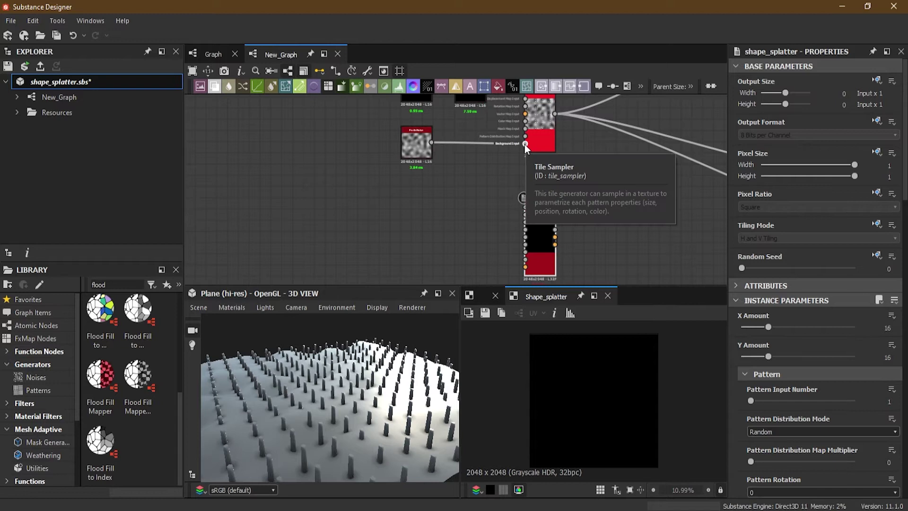
- Link the Perlin Noise output to the Shape Splatter, then delete the mistaken link
drag(525, 147, 523, 266)
drag(432, 143, 524, 268)
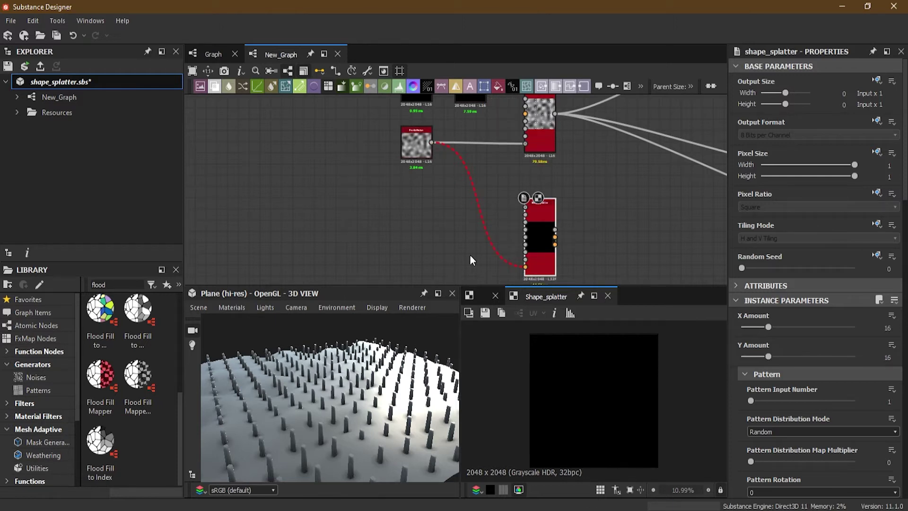
scroll(453, 227, up, 2)
middle_drag(457, 215, 468, 251)
drag(522, 206, 441, 243)
key(Delete)
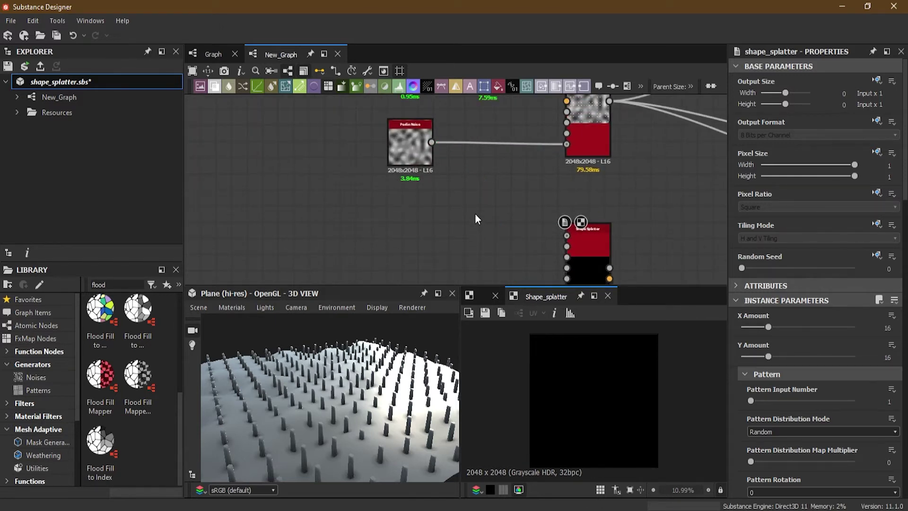
- Reposition the Perlin Noise node and wire it into the Shape Splatter's Background Height input
drag(420, 152, 435, 256)
middle_drag(435, 256, 370, 136)
drag(369, 136, 374, 164)
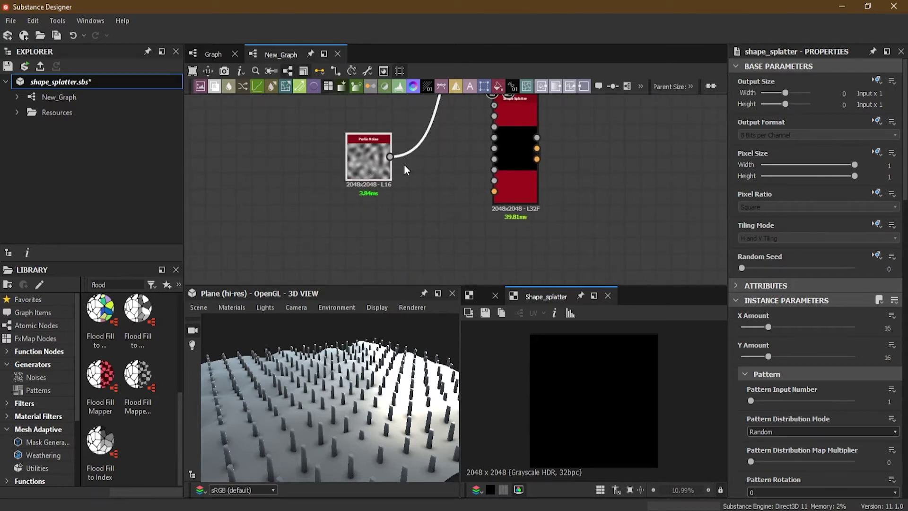
scroll(483, 158, up, 2)
middle_drag(515, 155, 487, 233)
drag(307, 229, 309, 138)
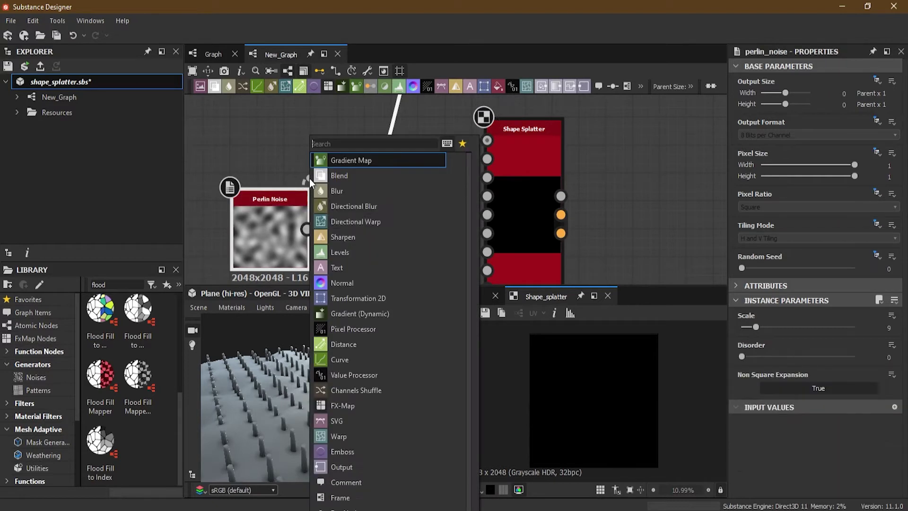
key(Escape)
mouse_move(272, 174)
middle_down()
mouse_move(272, 82)
mouse_move(286, 174)
middle_up()
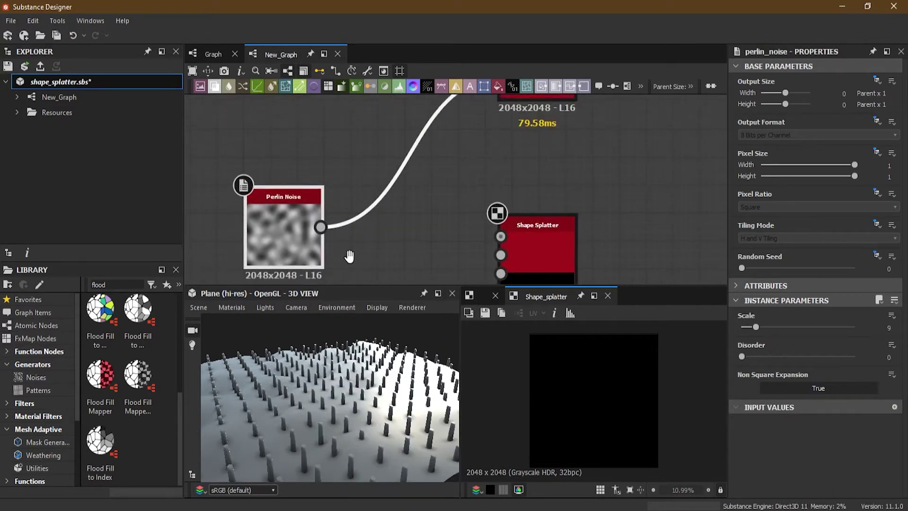
scroll(507, 250, up, 1)
scroll(408, 255, down, 3)
drag(354, 251, 468, 244)
scroll(401, 237, down, 4)
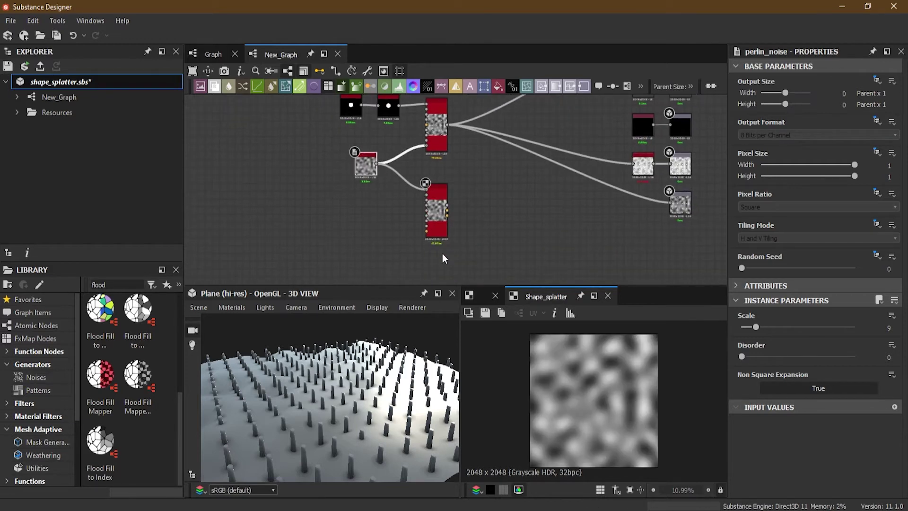
middle_drag(508, 206, 478, 233)
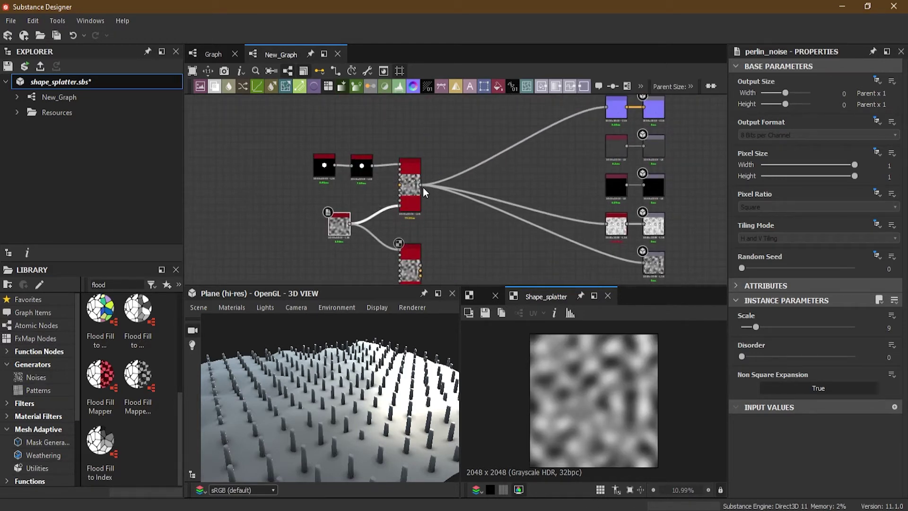
- Reroute the material output links from the Tile Sampler to the Shape Splatter's Height output
shift+drag(420, 185, 420, 265)
drag(346, 393, 360, 372)
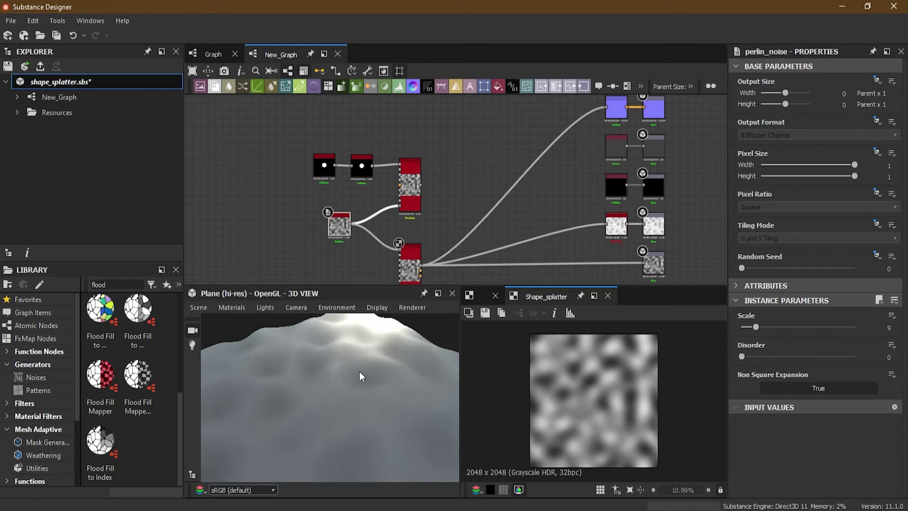
middle_drag(393, 227, 394, 194)
drag(331, 378, 344, 393)
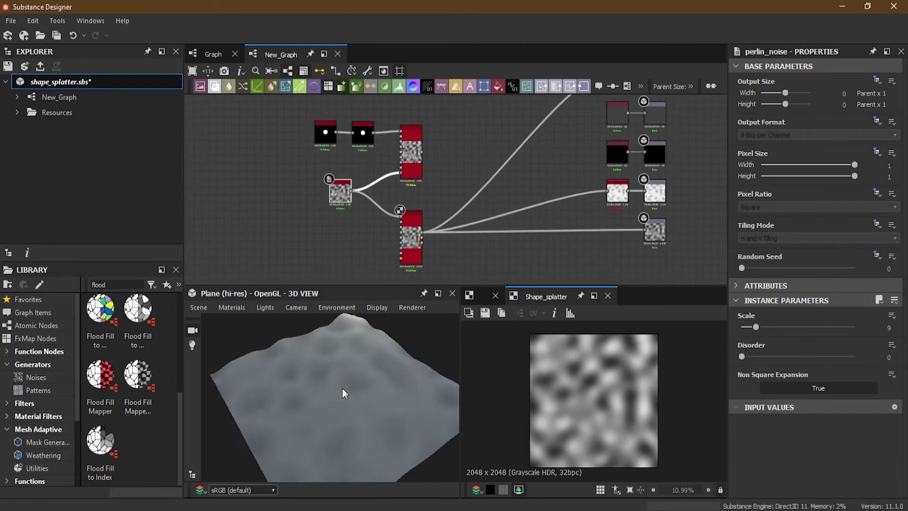
scroll(381, 218, up, 5)
- Pull a link from the Blur HQ Grayscale output over to the Shape Splatter
middle_drag(390, 186, 387, 215)
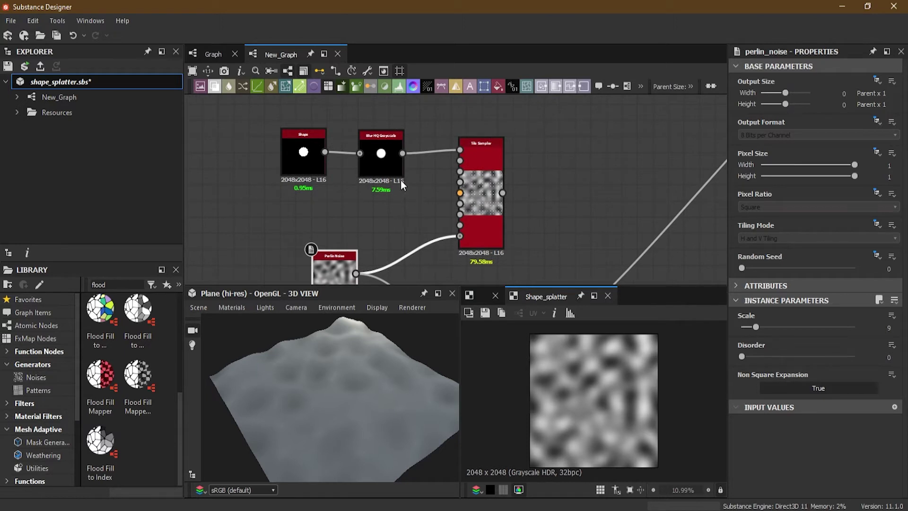
drag(403, 153, 364, 106)
middle_drag(438, 280, 364, 106)
drag(364, 106, 384, 172)
scroll(376, 168, up, 3)
- Plug the blurred circle into the Shape Splatter's Pattern 1 input
click(434, 175)
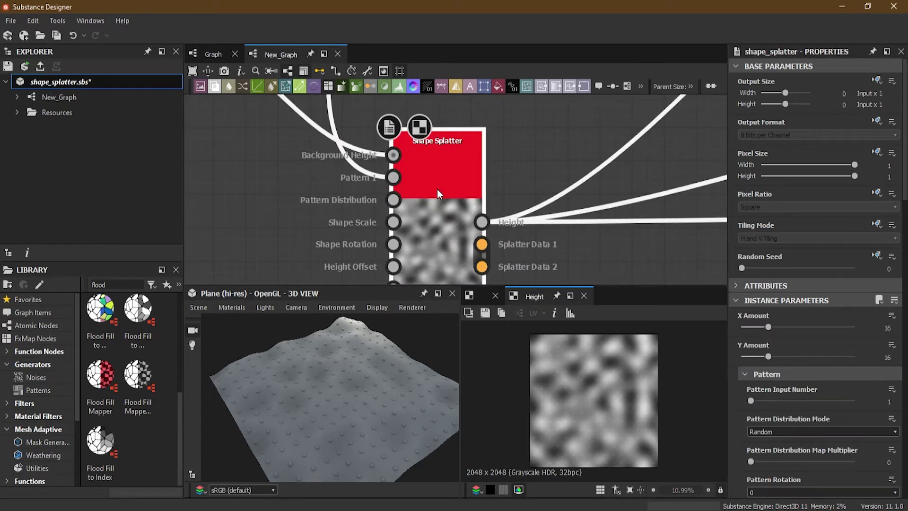
scroll(835, 332, down, 2)
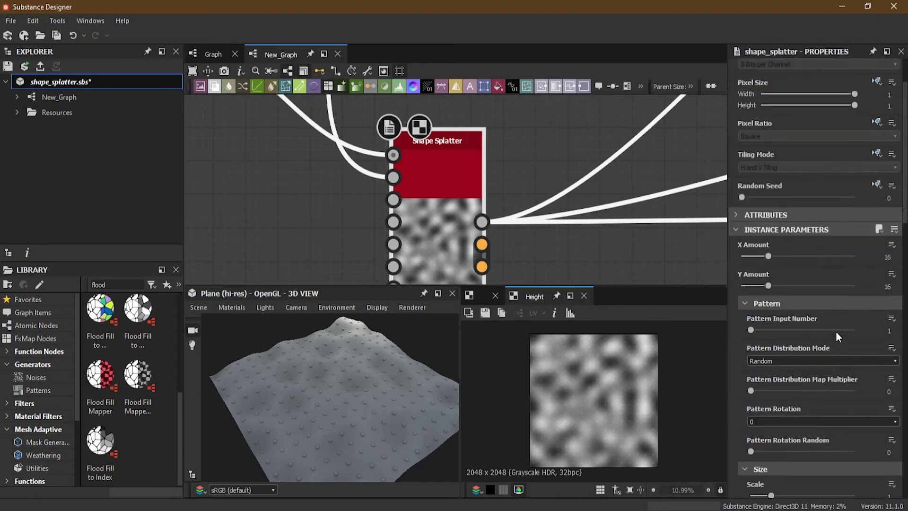
scroll(835, 331, up, 2)
scroll(825, 346, down, 4)
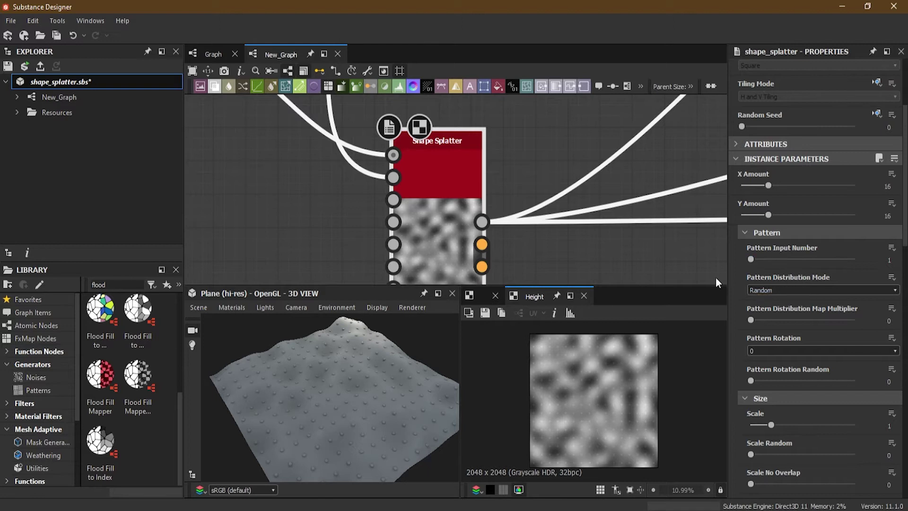
drag(373, 368, 310, 415)
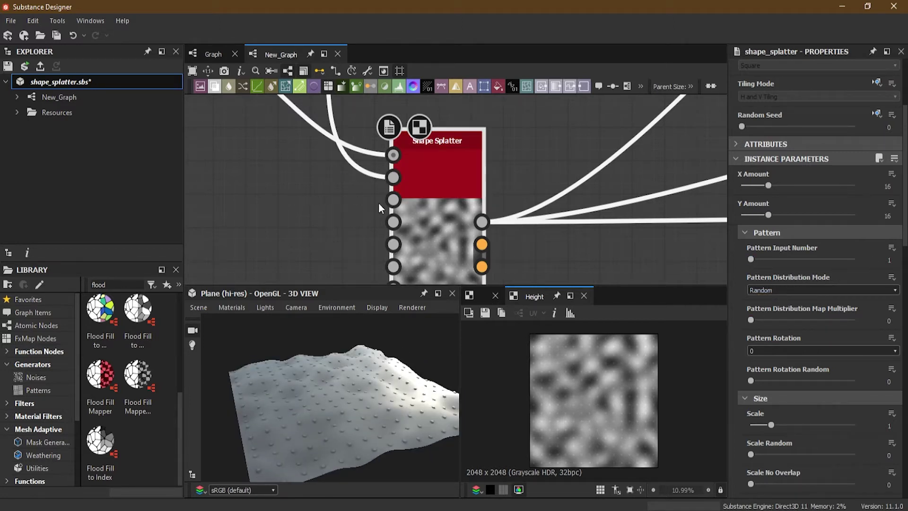
scroll(328, 421, up, 5)
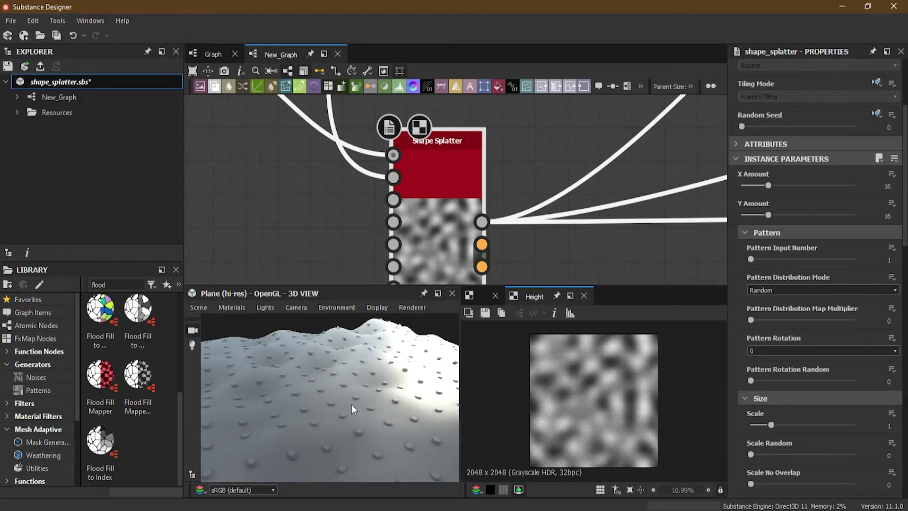
scroll(298, 208, down, 5)
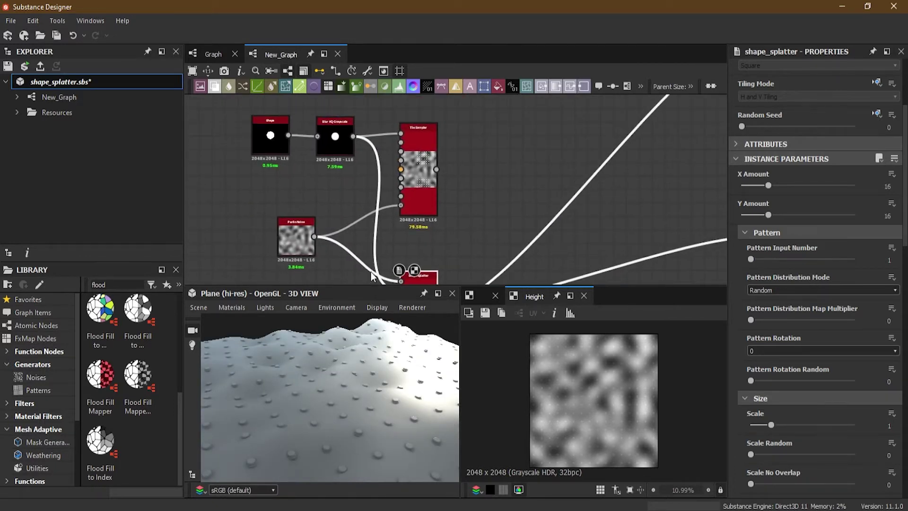
- Review the Shape Splatter's Size, Position and Height properties, left at their default of 1
middle_drag(331, 156, 355, 183)
middle_drag(496, 226, 494, 109)
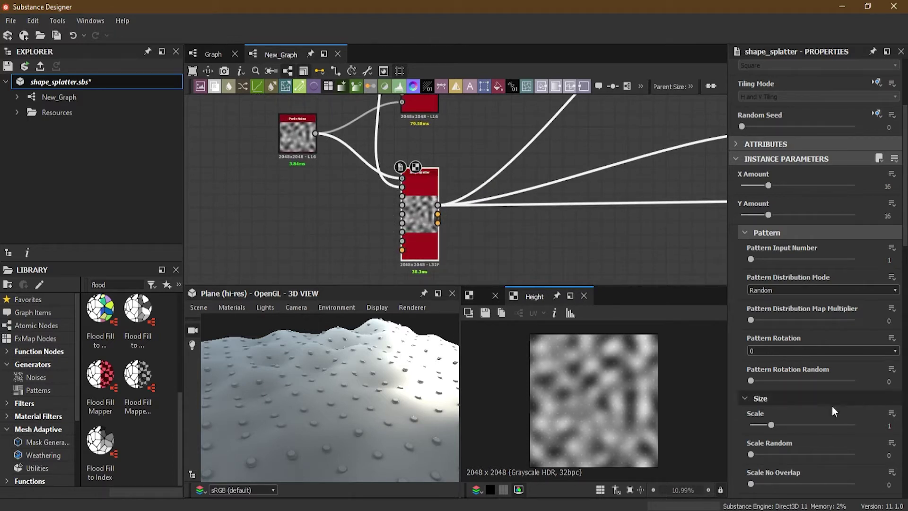
scroll(814, 417, down, 3)
scroll(805, 395, down, 2)
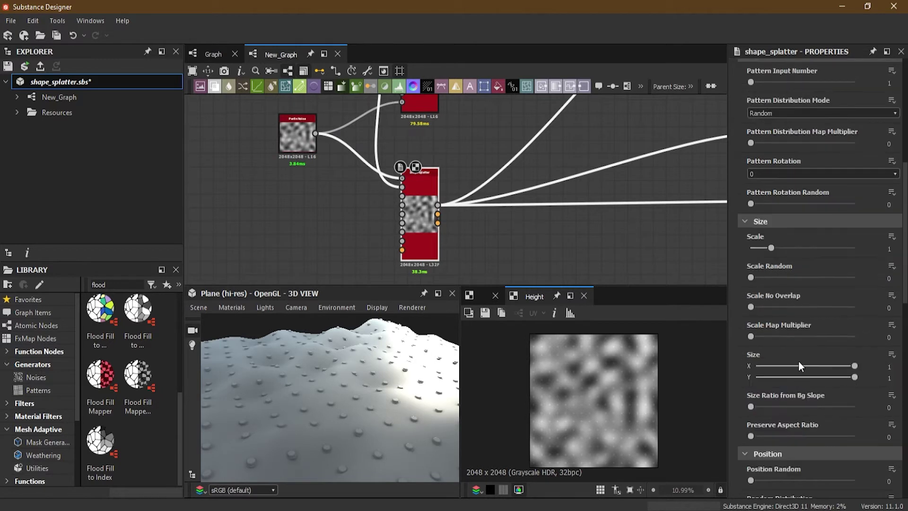
scroll(820, 321, down, 2)
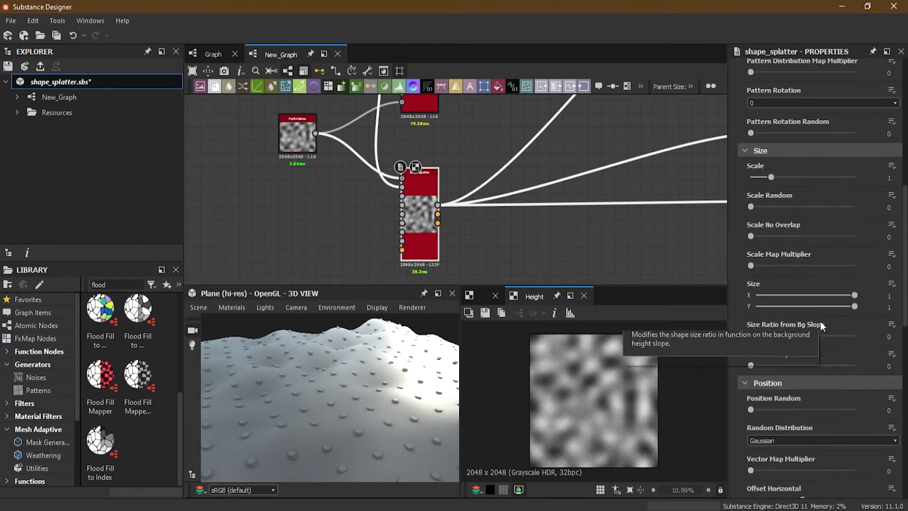
scroll(820, 323, up, 1)
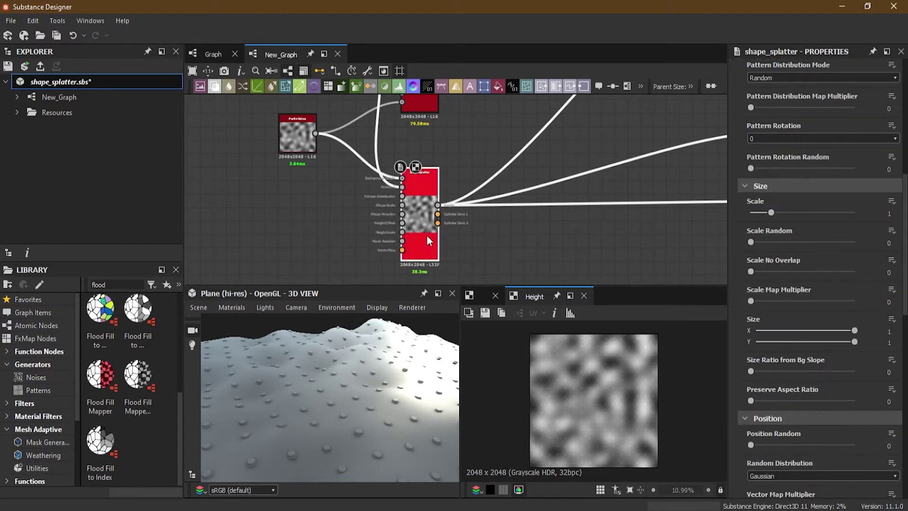
scroll(802, 290, down, 3)
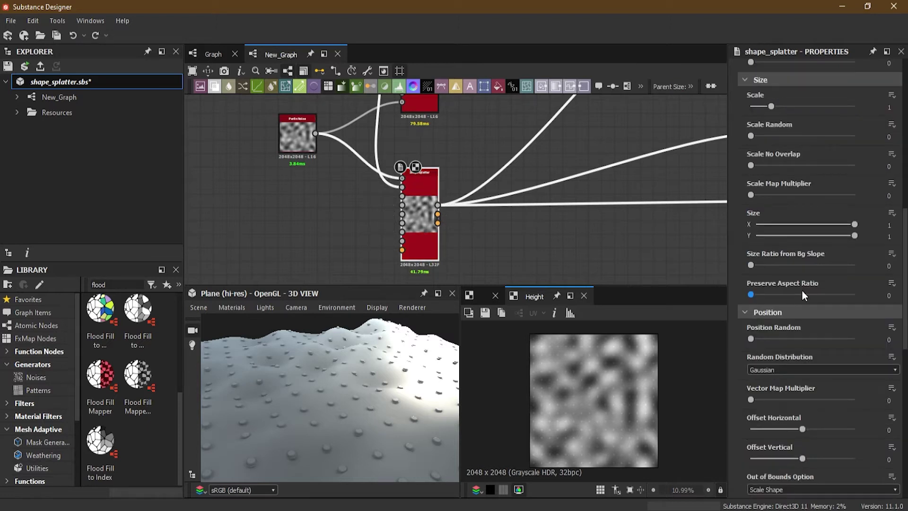
scroll(801, 289, down, 5)
scroll(769, 340, down, 1)
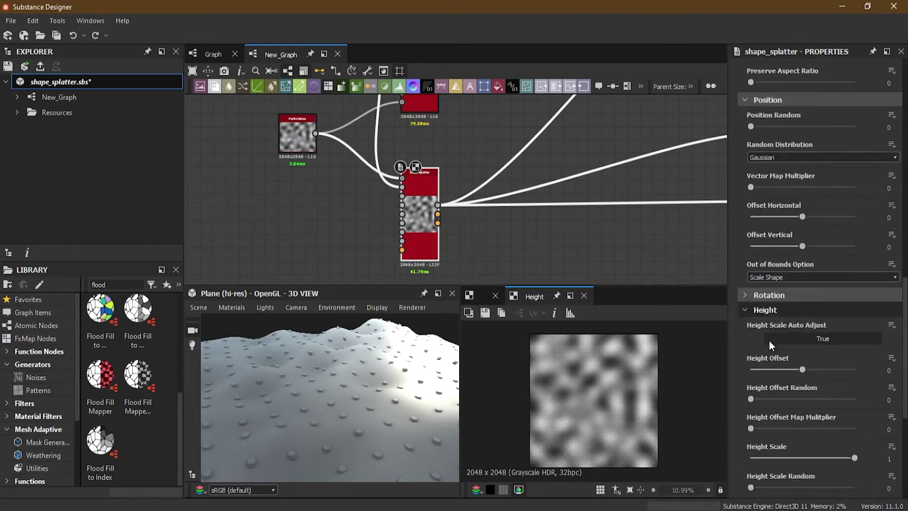
scroll(768, 340, down, 1)
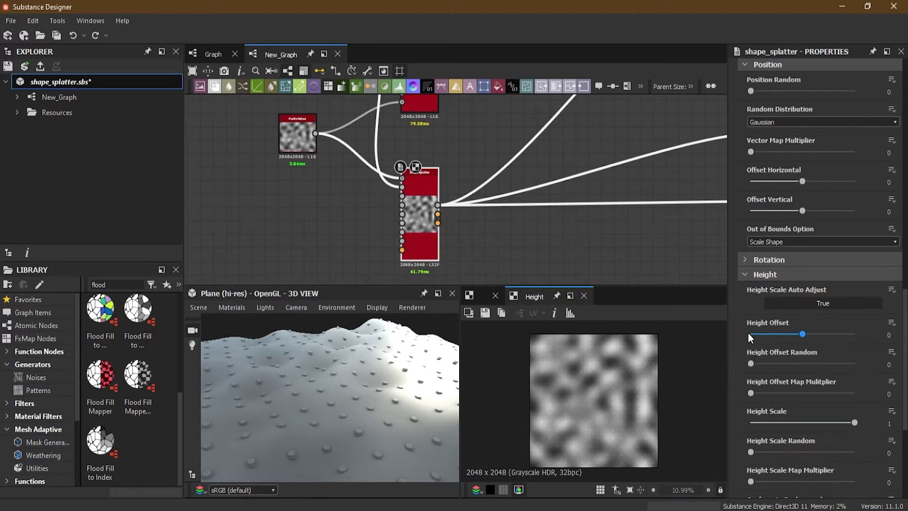
scroll(744, 313, down, 1)
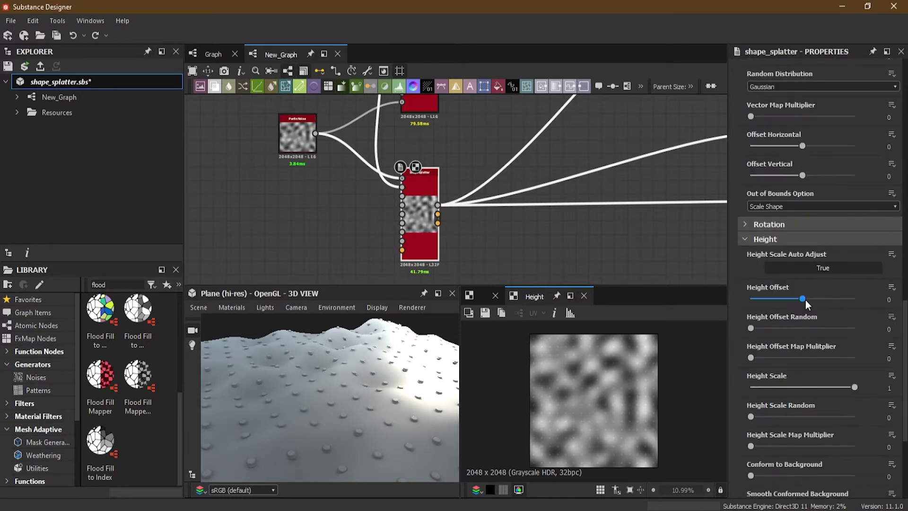
- Set the Shape Splatter's Height Offset to 25, then lower it to about 16.52
drag(802, 299, 855, 302)
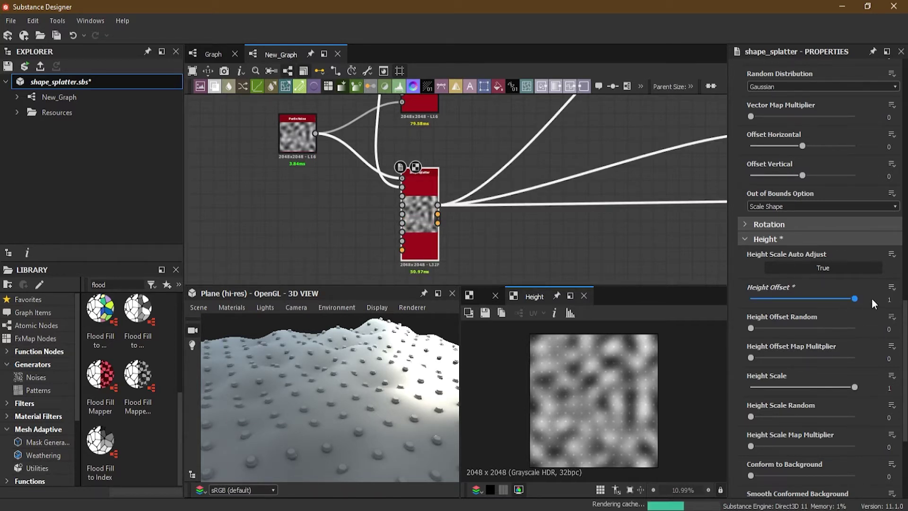
click(887, 300)
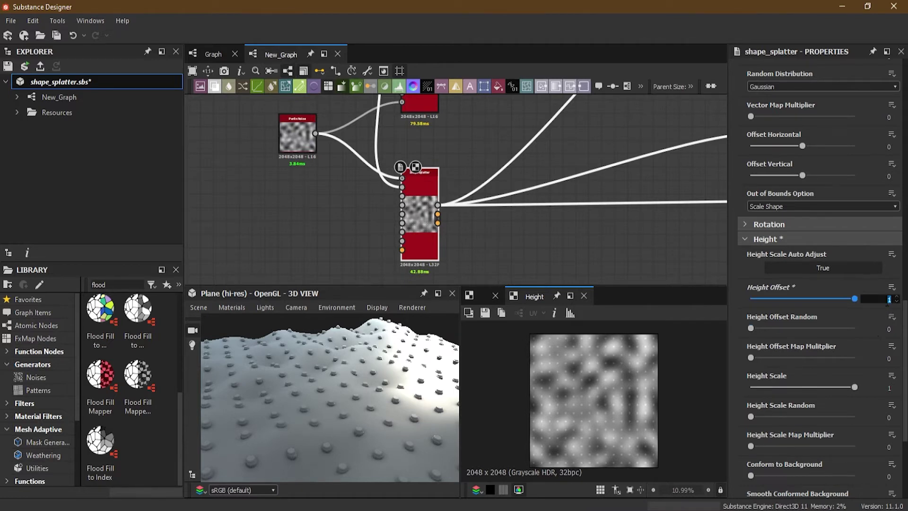
text(25)
key(Return)
drag(387, 369, 577, 389)
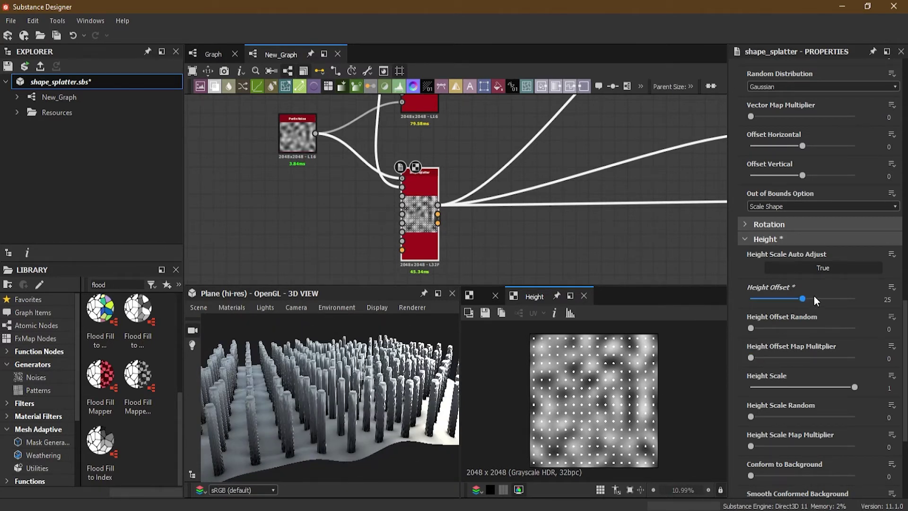
drag(802, 299, 785, 300)
- Orbit the 3D view to inspect the pillar field from low and overhead angles
drag(344, 454, 347, 353)
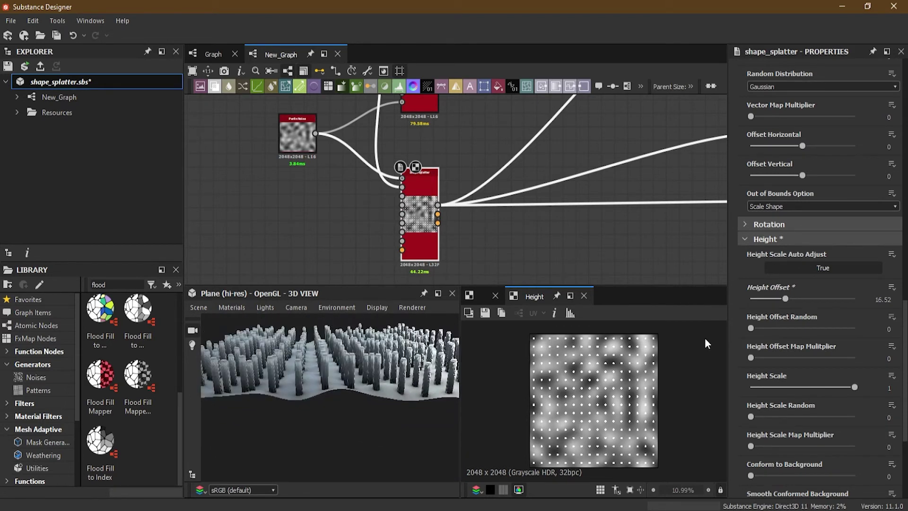
scroll(364, 346, up, 3)
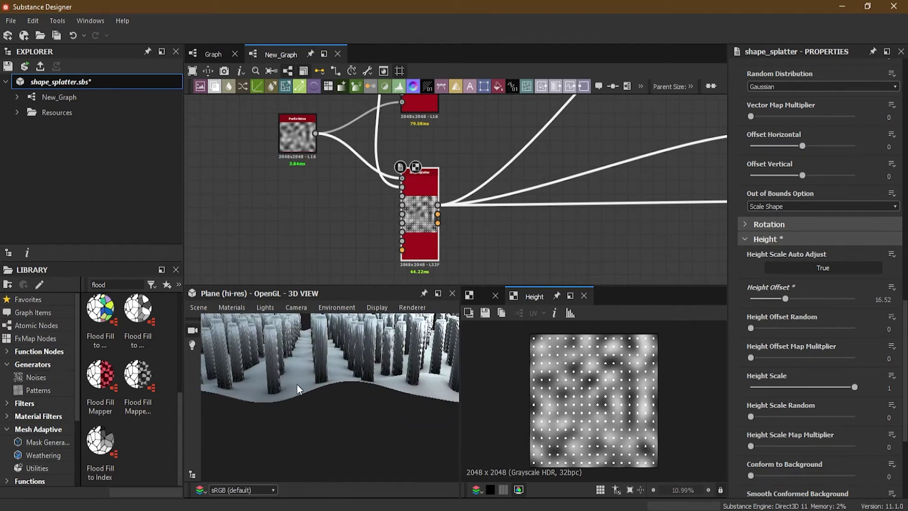
drag(297, 384, 371, 407)
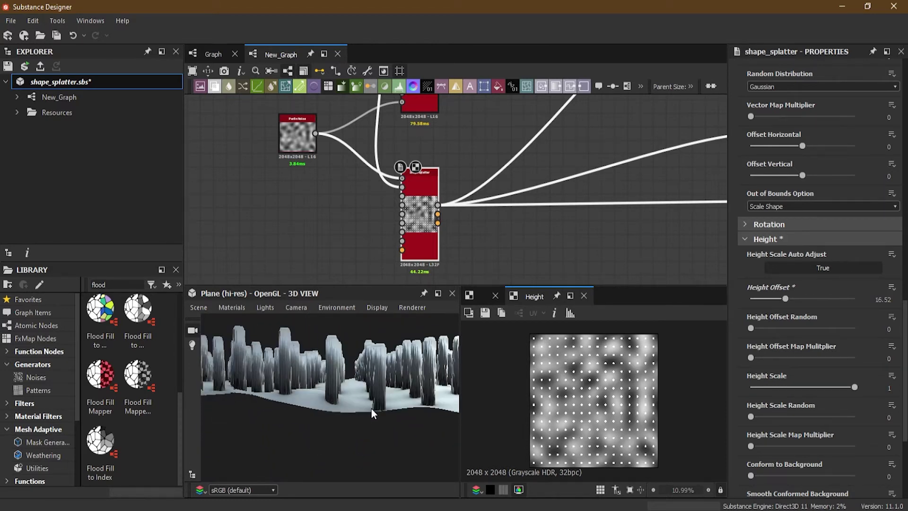
drag(370, 379, 336, 386)
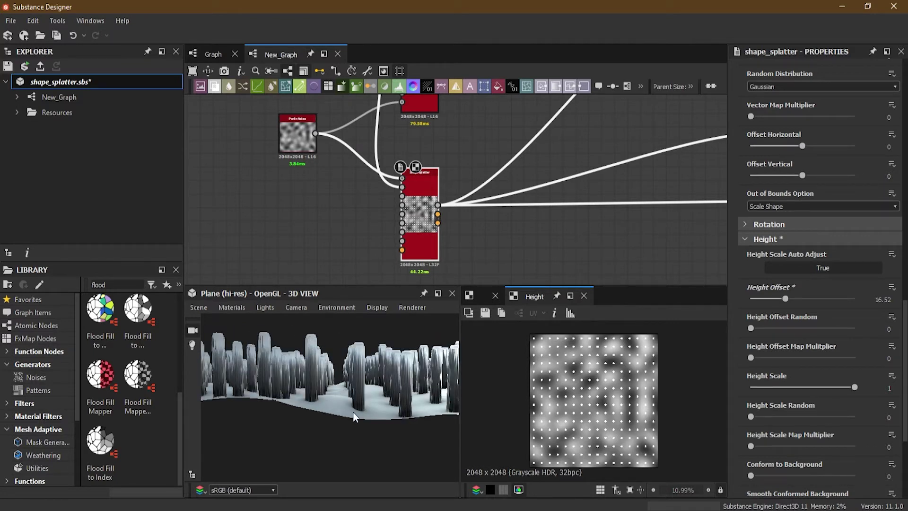
drag(390, 372, 390, 416)
scroll(329, 411, up, 3)
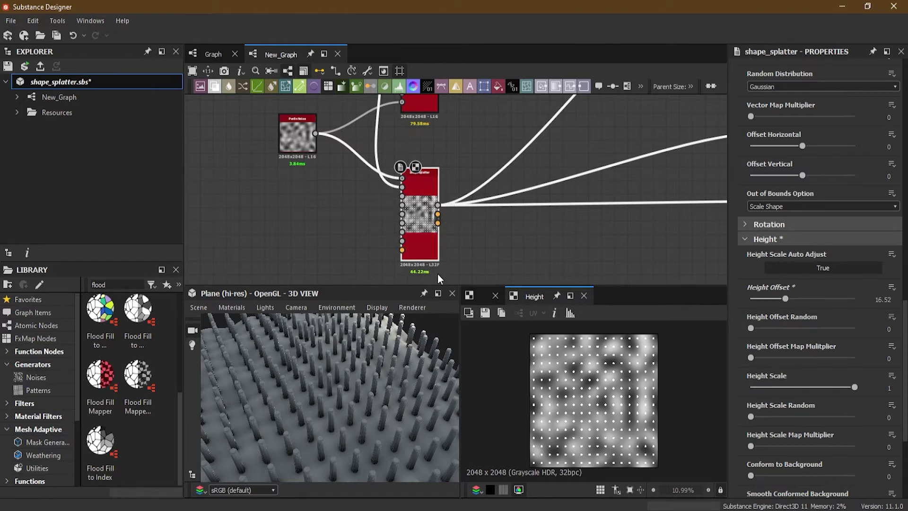
drag(368, 417, 353, 402)
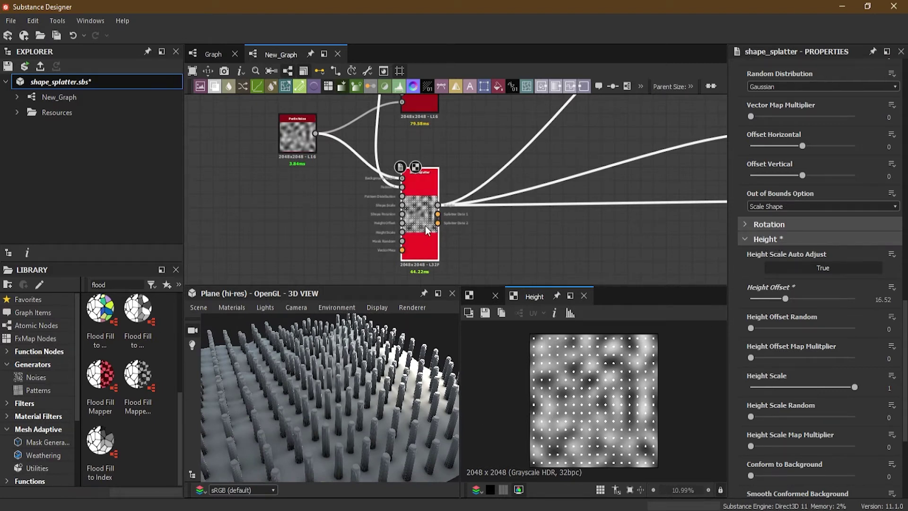
- Drag Conform to Background from about halfway up to full strength
scroll(415, 188, up, 2)
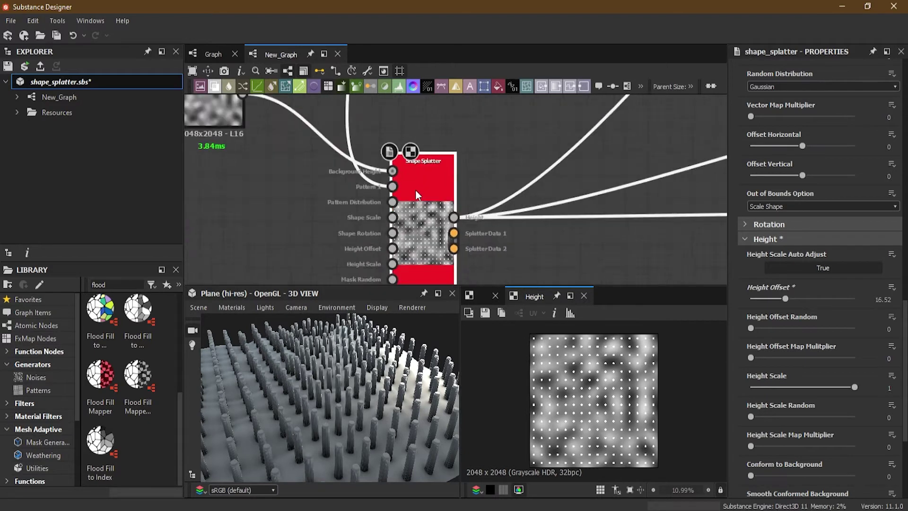
scroll(736, 370, down, 2)
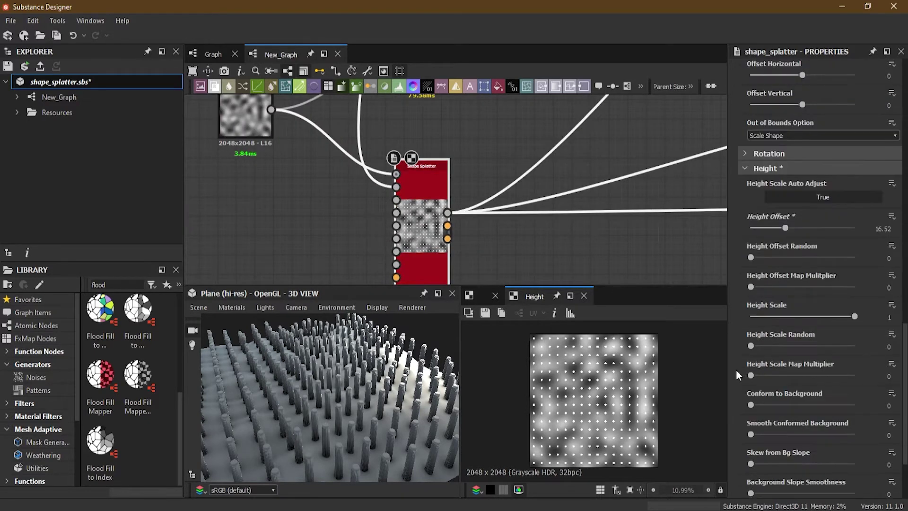
drag(385, 422, 377, 407)
click(750, 405)
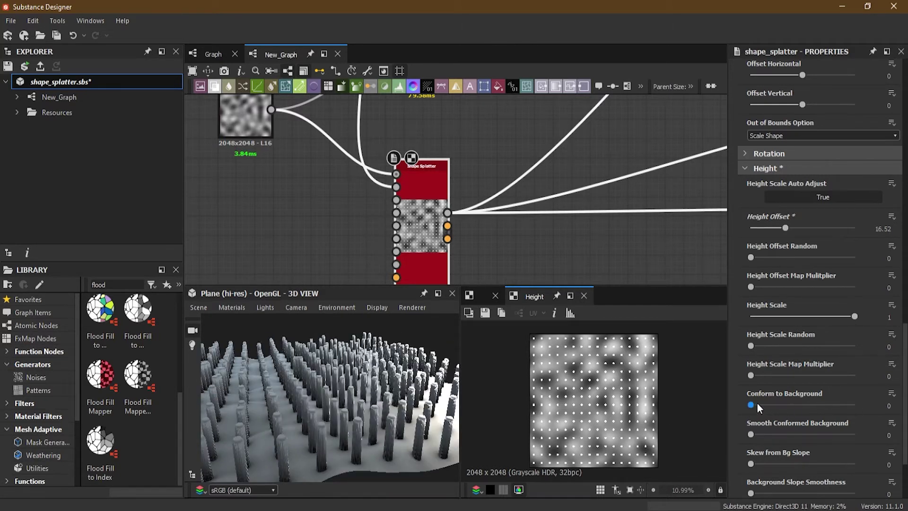
drag(751, 405, 873, 404)
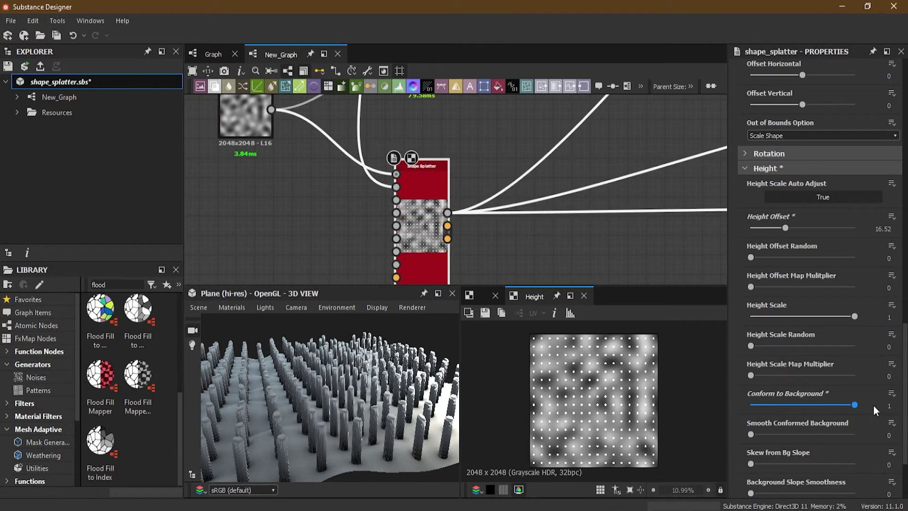
drag(433, 422, 612, 398)
drag(798, 404, 902, 410)
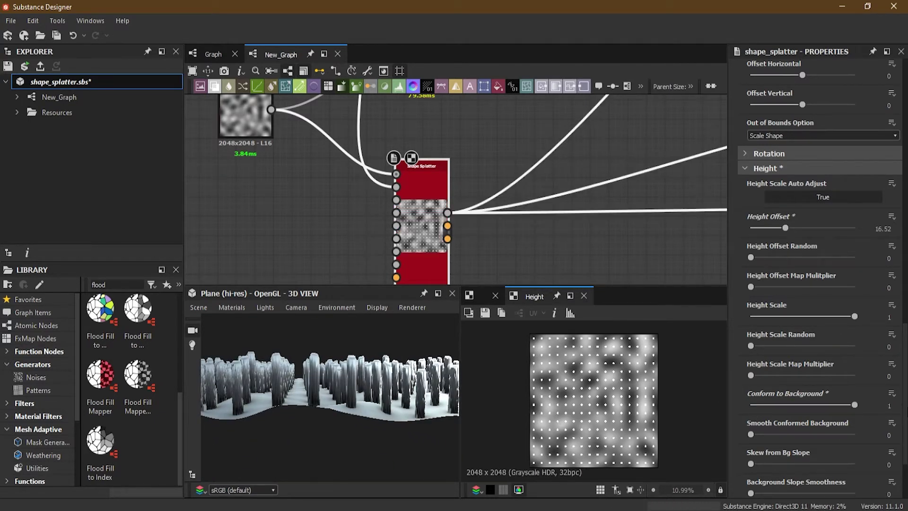
- Enter exactly 0.77 for Conform to Background and check the pillars on the terrain
double_click(889, 404)
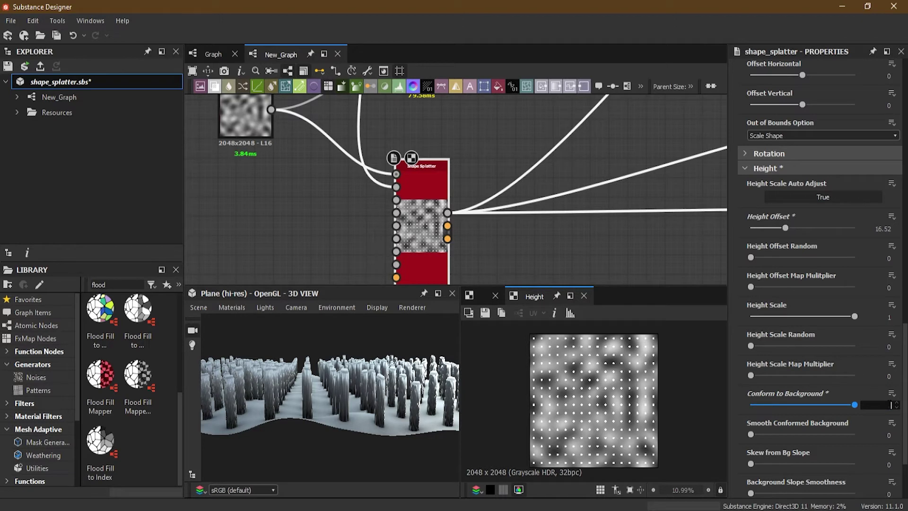
text(.77)
key(Return)
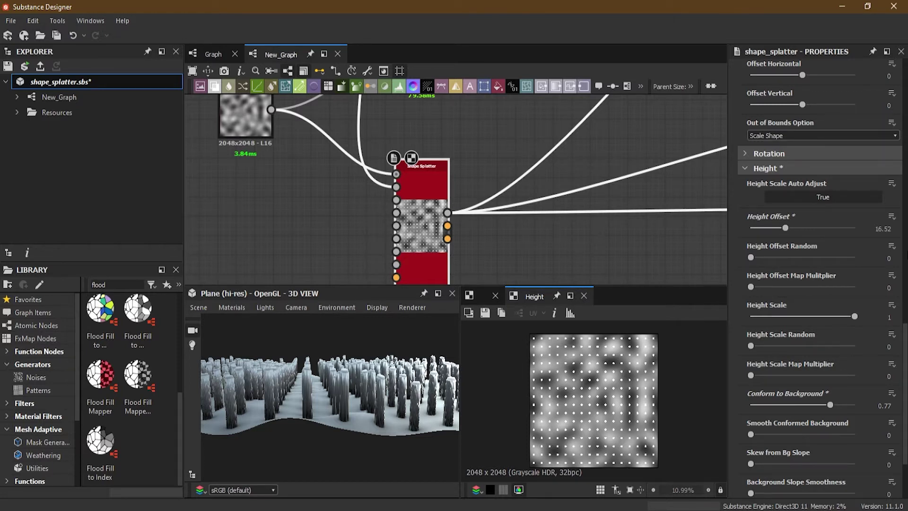
drag(361, 377, 331, 387)
scroll(330, 388, up, 2)
scroll(331, 386, down, 3)
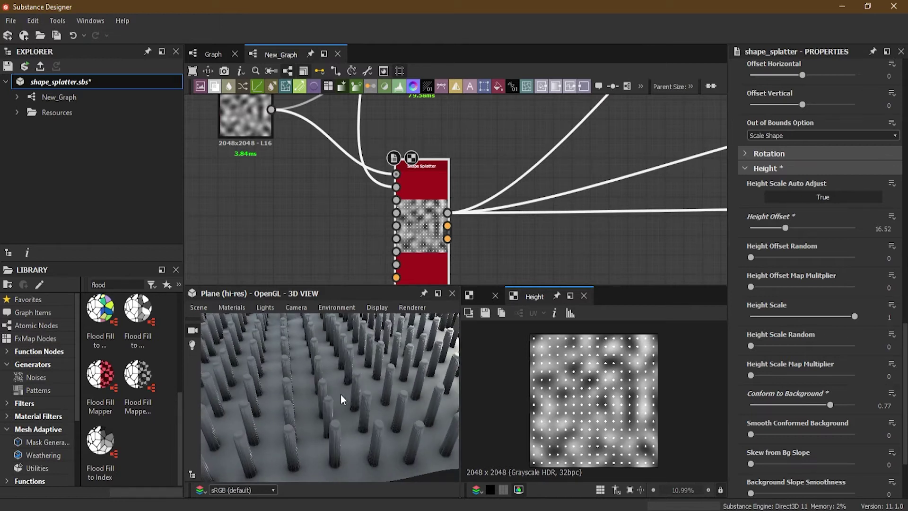
middle_drag(341, 232, 398, 254)
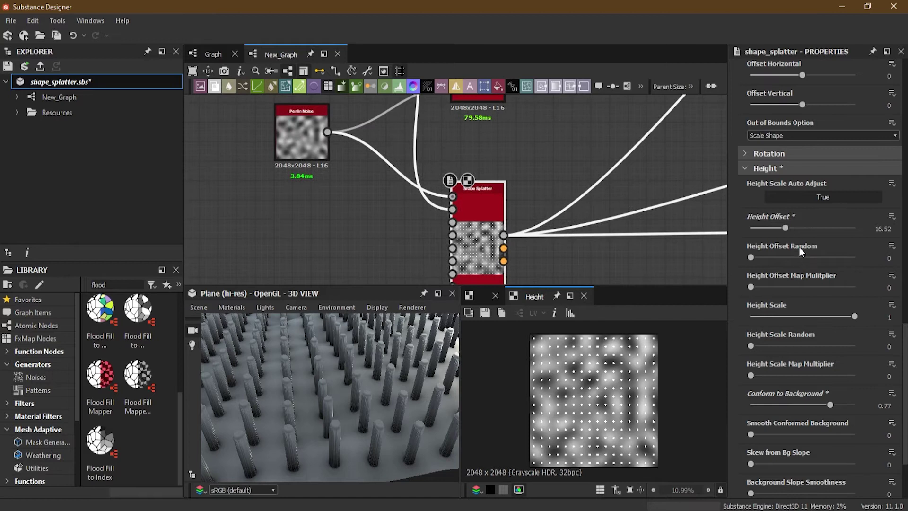
- Lower the Height Offset to 0.7 and reset Conform to Background to 0
drag(785, 228, 755, 232)
drag(824, 403, 696, 410)
drag(756, 228, 753, 231)
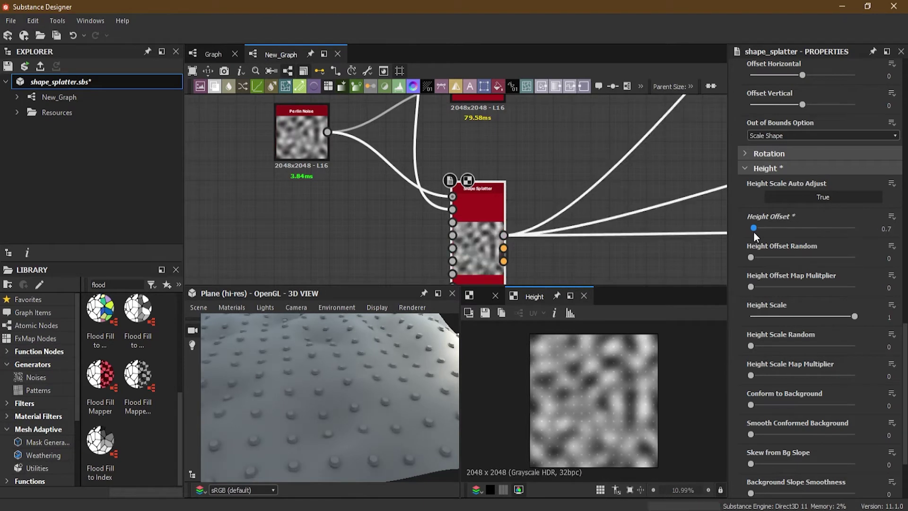
- Raise the disc Shape node's Scale to 0.6, then reselect the Shape Splatter
middle_drag(343, 165, 397, 218)
scroll(382, 162, down, 3)
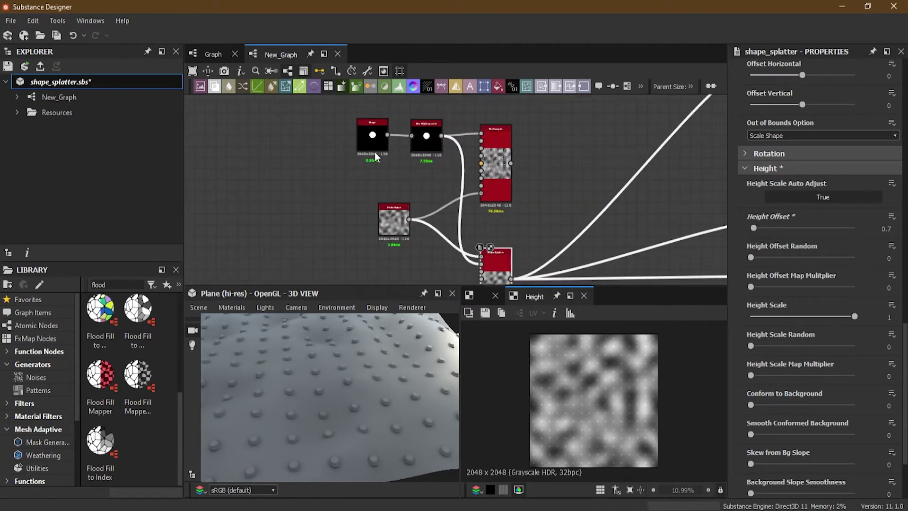
click(372, 135)
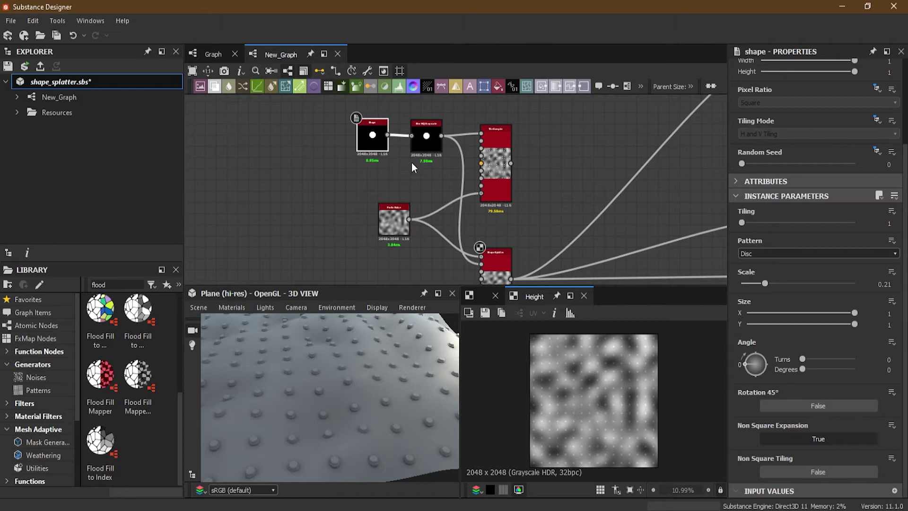
drag(765, 284, 810, 286)
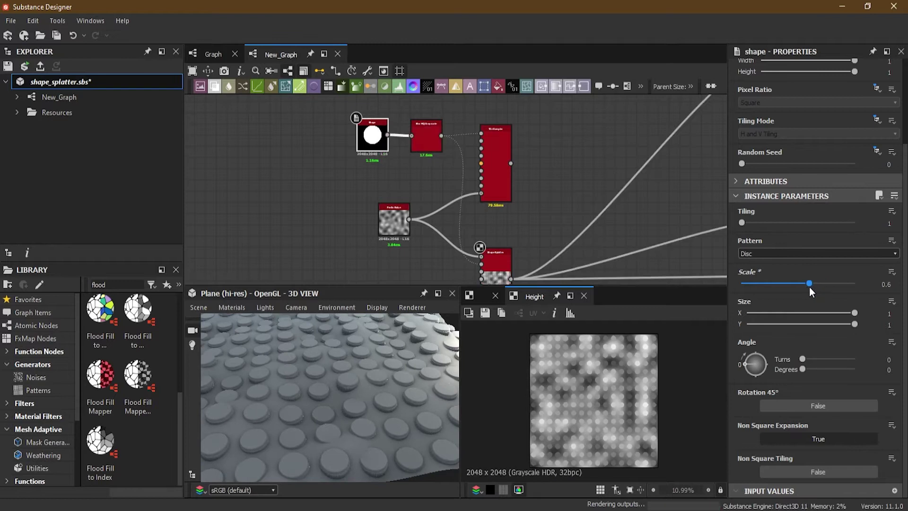
click(502, 260)
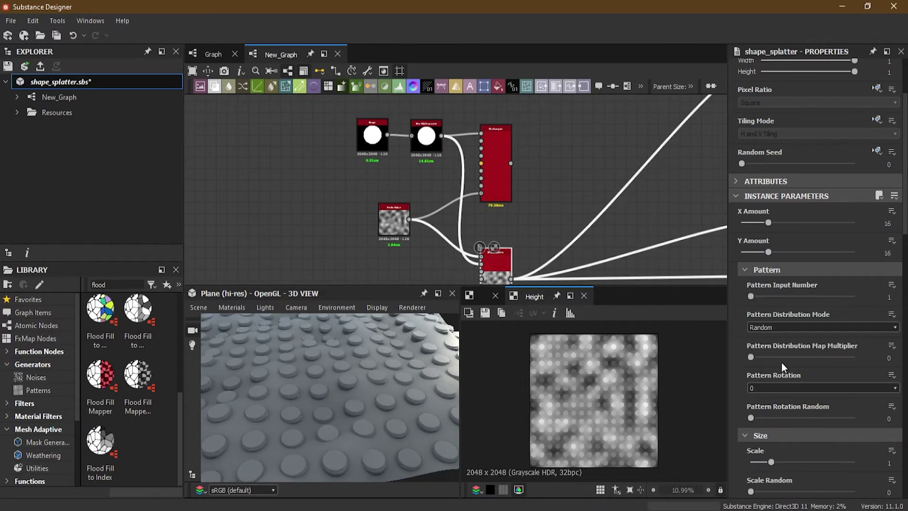
- Gradually raise the discs' Conform to Background from about half toward full
scroll(781, 364, down, 8)
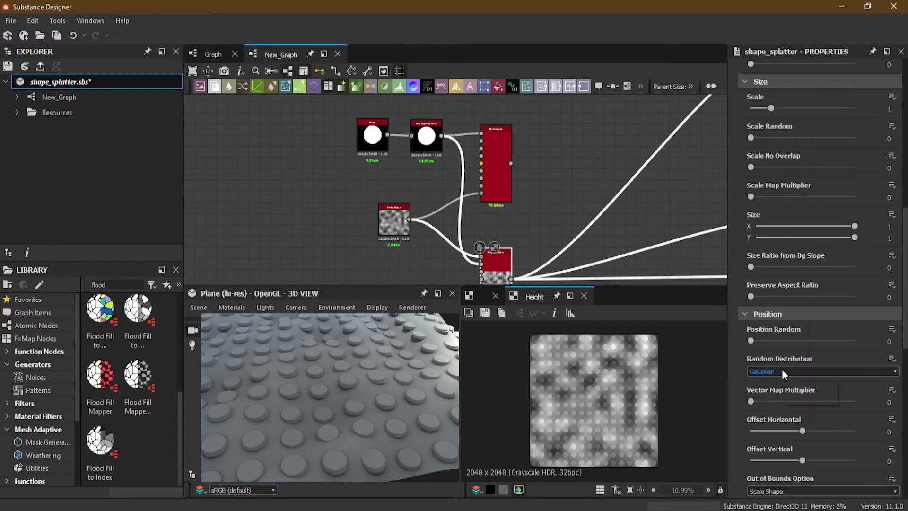
scroll(781, 368, down, 10)
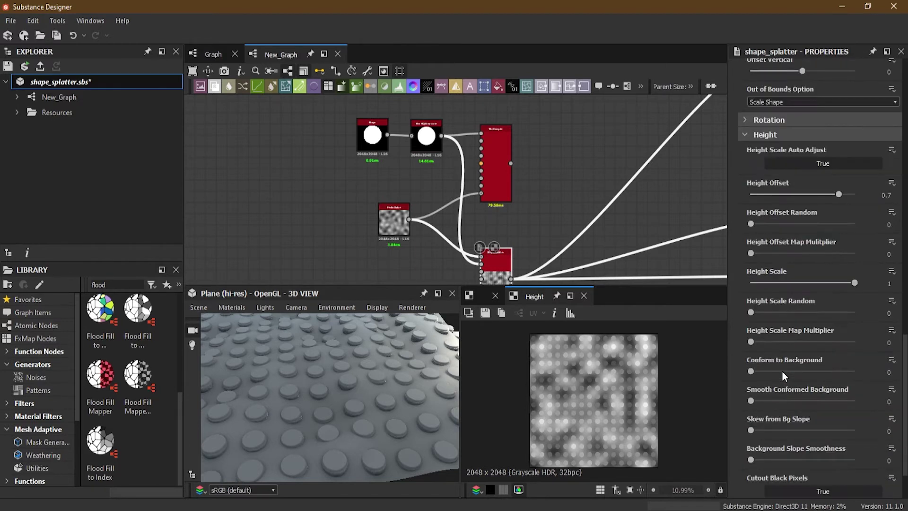
scroll(782, 371, down, 1)
drag(330, 402, 320, 347)
drag(296, 379, 339, 382)
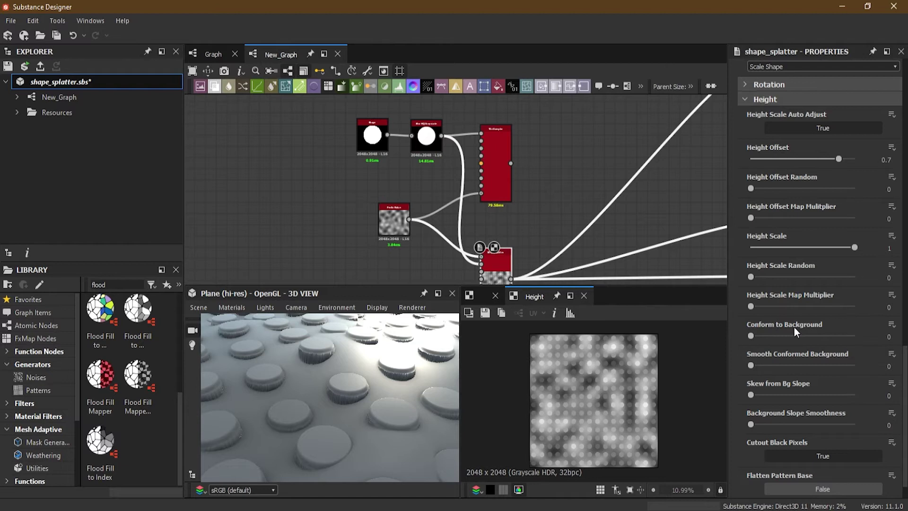
drag(753, 336, 808, 339)
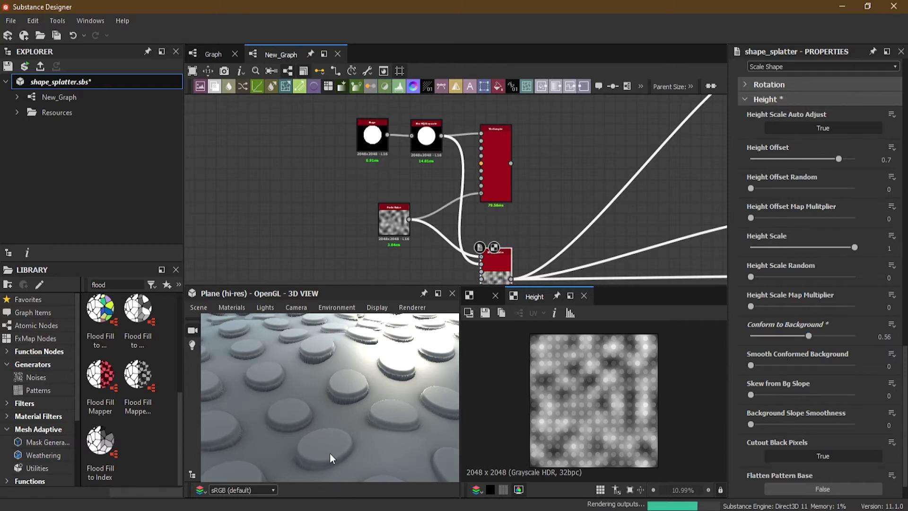
drag(373, 432, 363, 422)
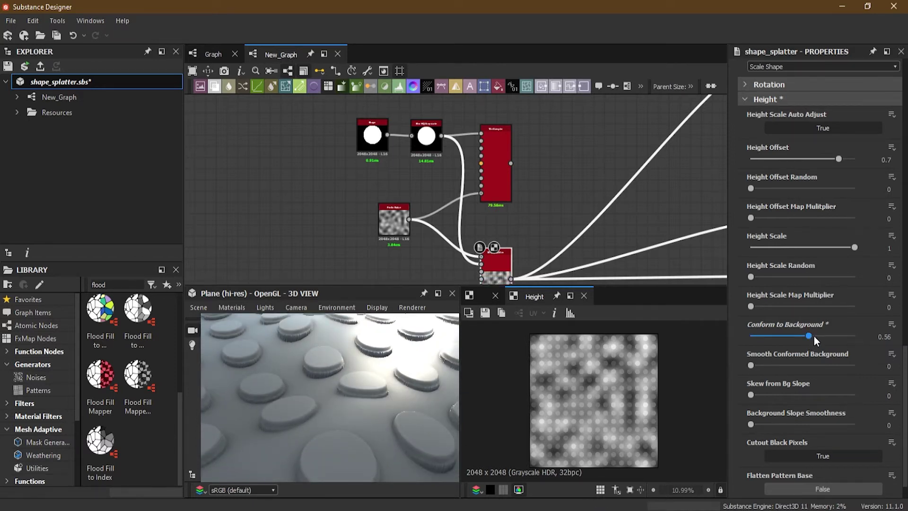
drag(812, 335, 871, 334)
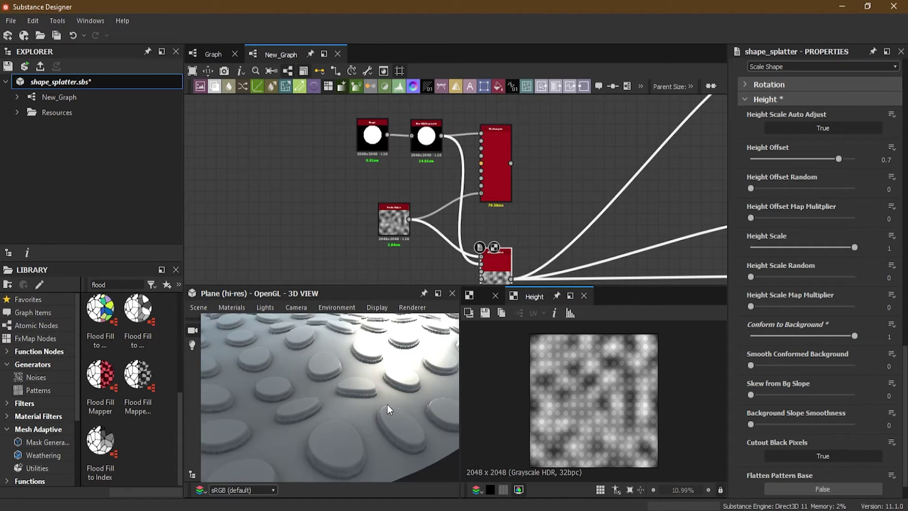
- Compare Conform to Background at 0 and 1 in 3D, leaving it at 1
drag(414, 428, 361, 379)
drag(431, 368, 350, 398)
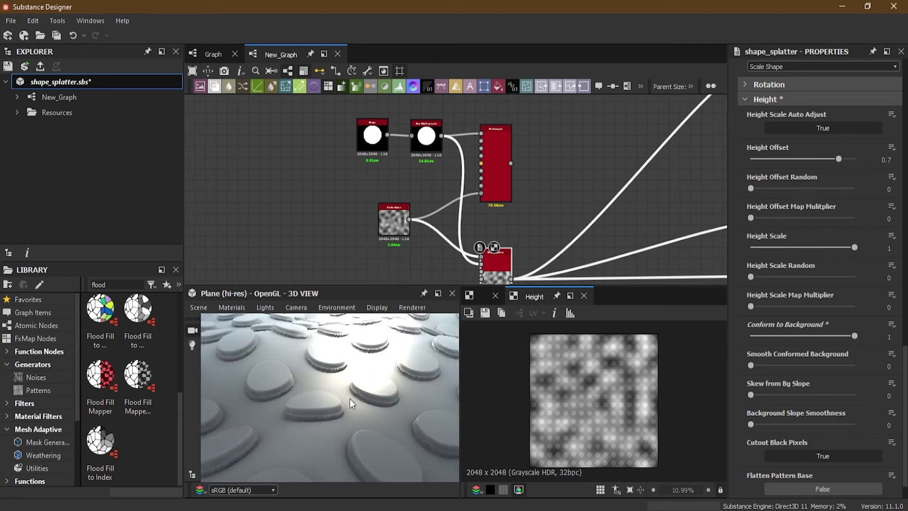
drag(851, 333, 685, 339)
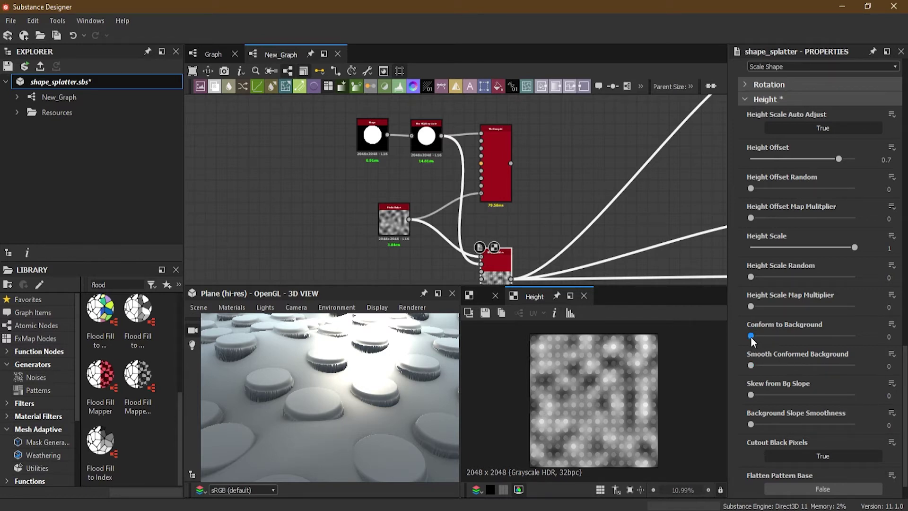
drag(751, 336, 854, 336)
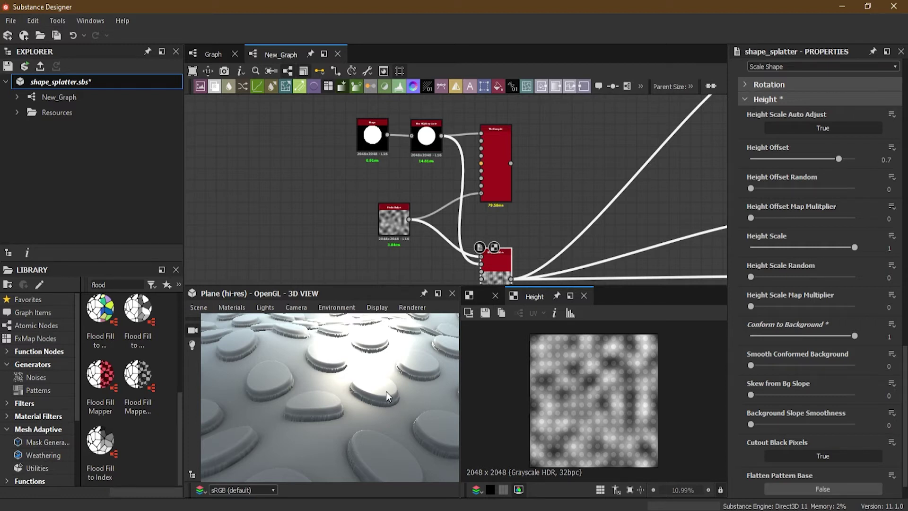
mouse_move(403, 383)
mouse_down()
mouse_move(352, 404)
mouse_move(324, 378)
mouse_move(411, 397)
mouse_up()
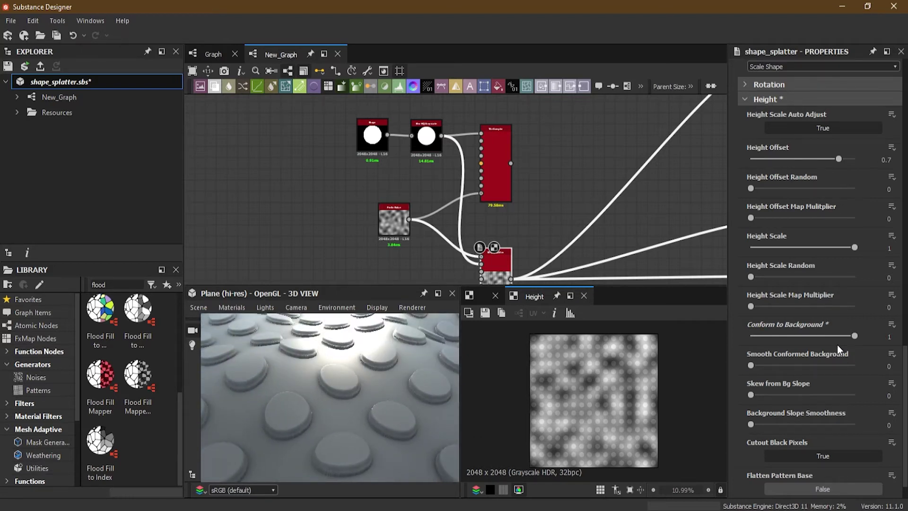
- Set Conform to Background to 0.77
click(890, 337)
key(BackSpace)
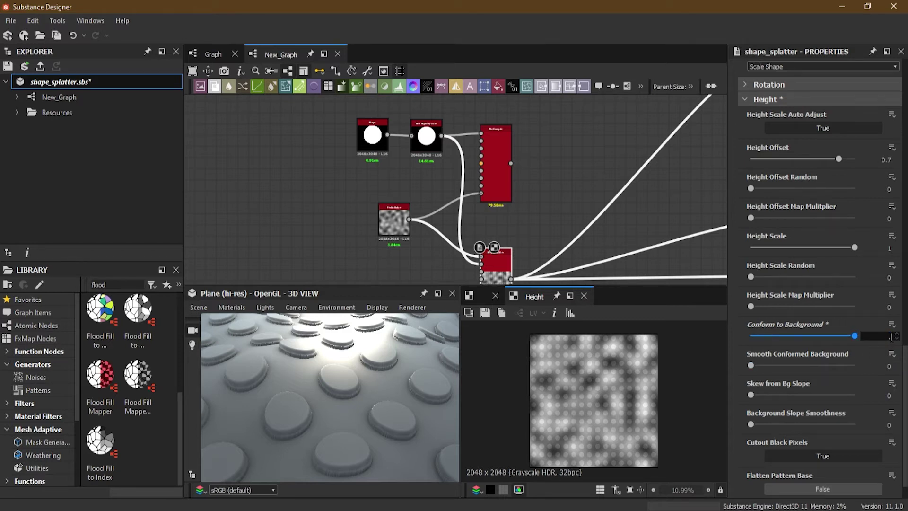
key(Return)
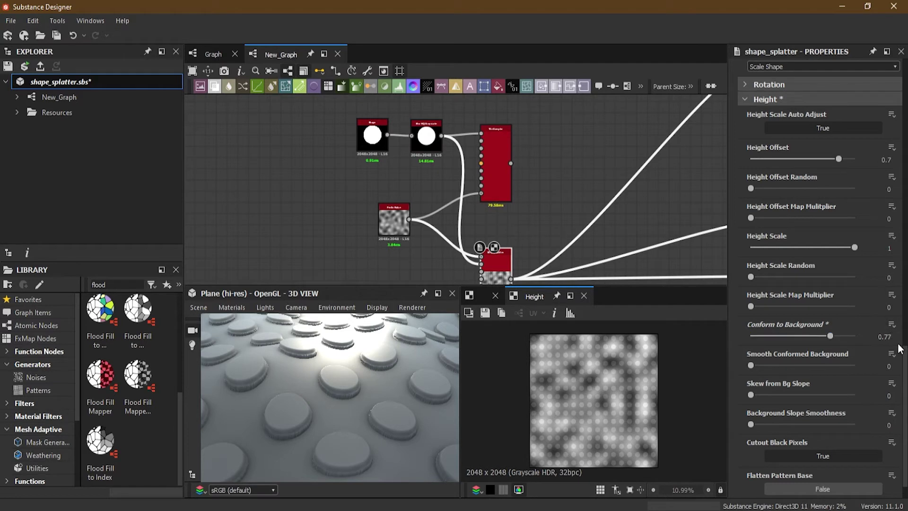
- Set Height Offset to 0.72, then raise it to 1.57 for thicker discs
click(886, 161)
double_click(880, 162)
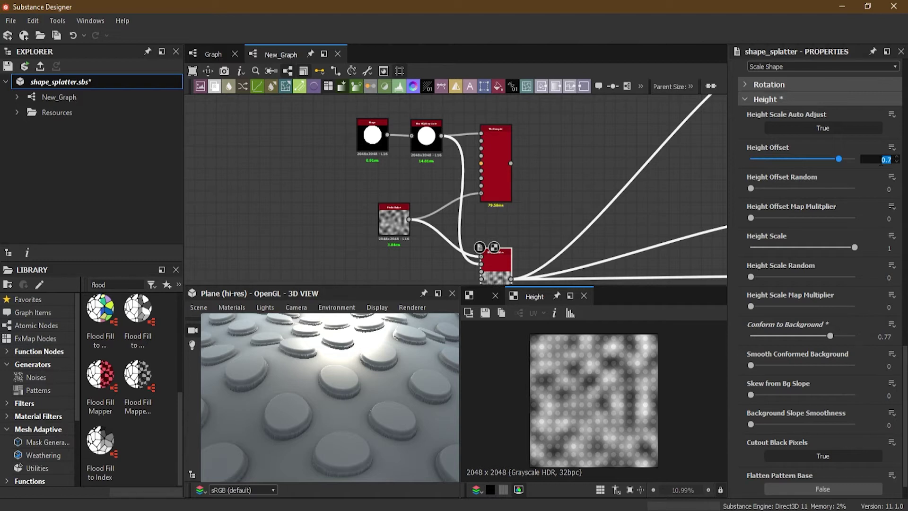
text(.72)
key(Return)
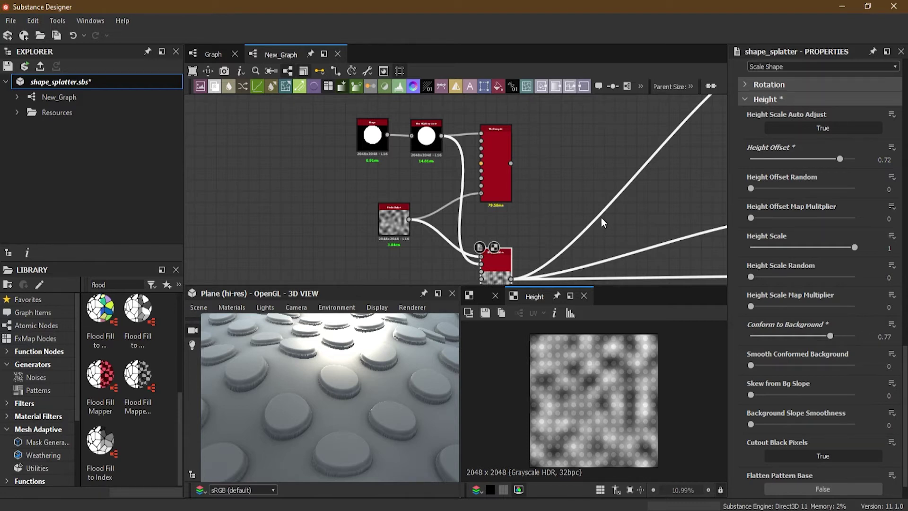
click(883, 161)
text(1.57)
key(Return)
drag(317, 386, 334, 360)
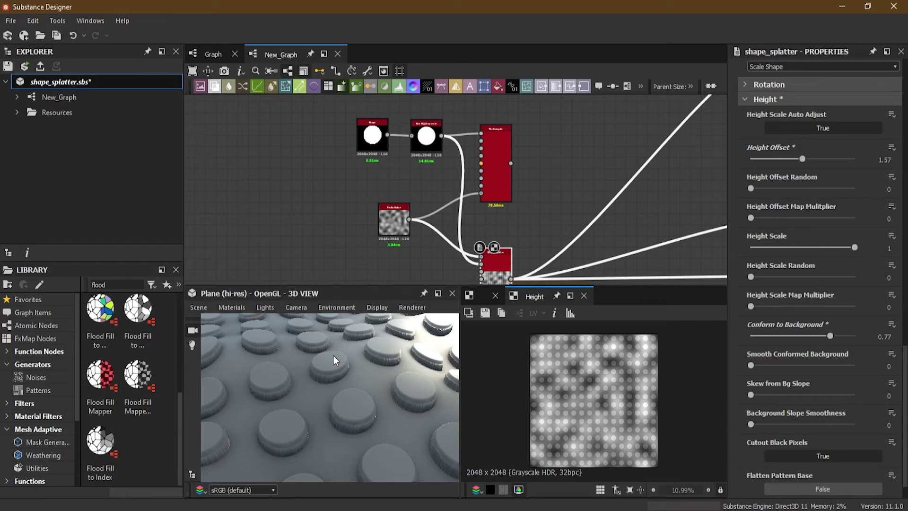
middle_drag(336, 148, 375, 186)
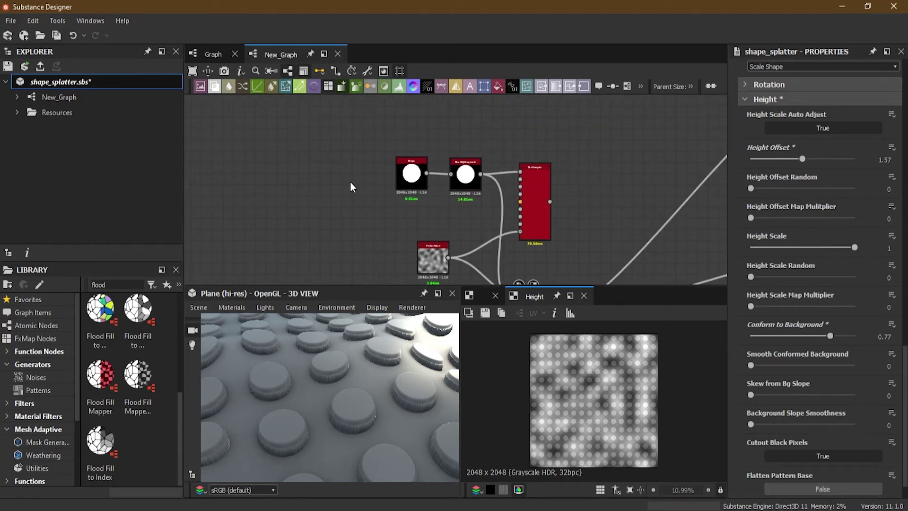
- Add a Star shape node and place it next to the Shape Splatter
key(space)
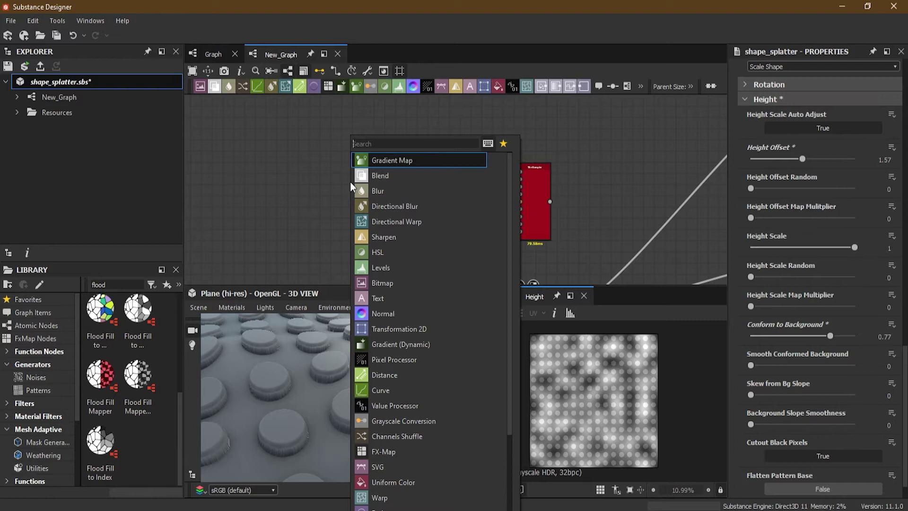
text(star)
key(Return)
middle_drag(409, 192, 333, 115)
drag(332, 116, 391, 209)
- Set the Shape Splatter's Pattern Input Number to 2
scroll(392, 206, up, 4)
click(568, 172)
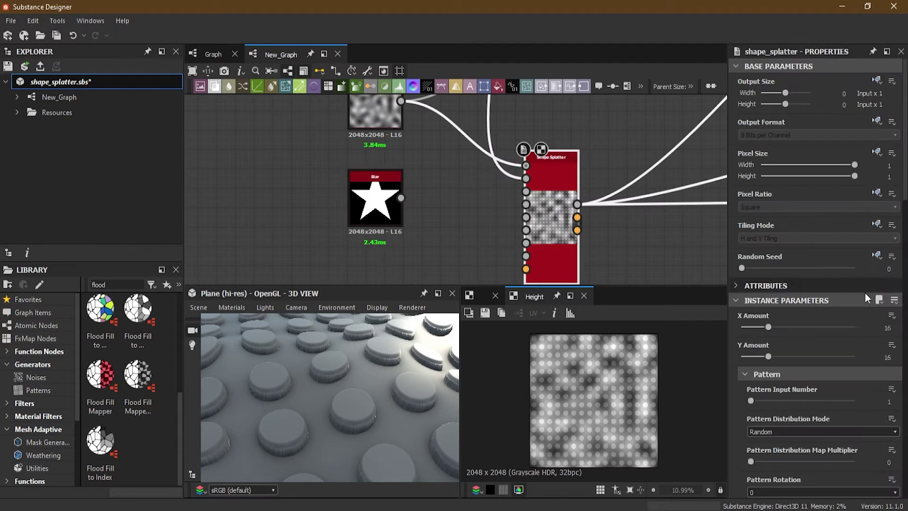
scroll(852, 364, down, 2)
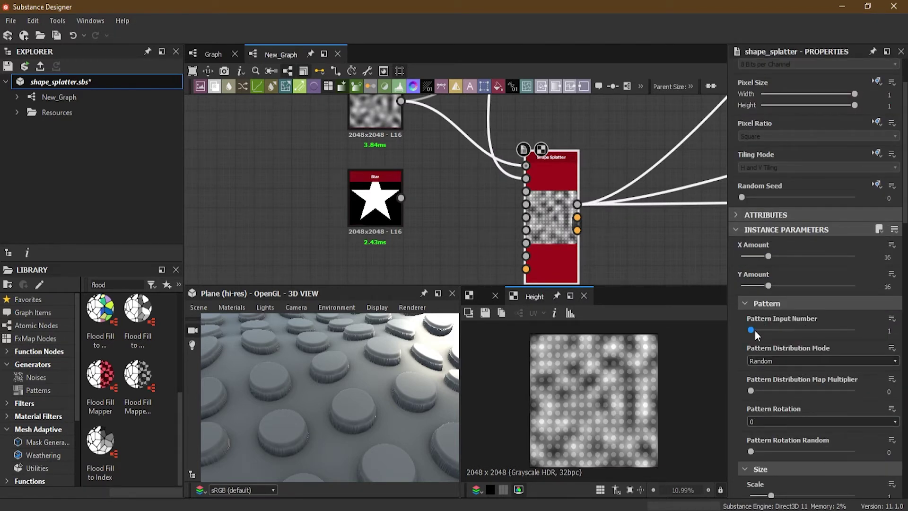
drag(756, 329, 760, 330)
scroll(495, 203, up, 3)
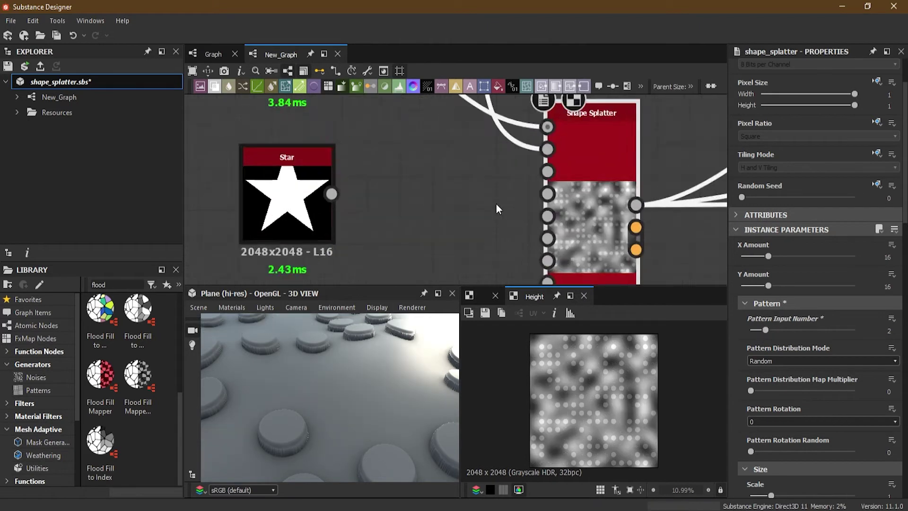
scroll(495, 204, up, 2)
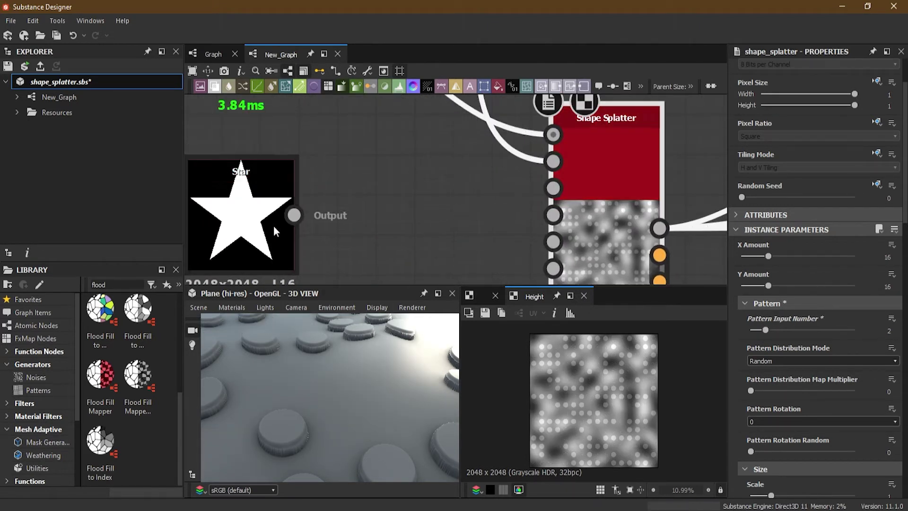
- Connect the Star output to the Shape Splatter's Pattern 2 input and inspect the stars in 3D
drag(298, 217, 544, 189)
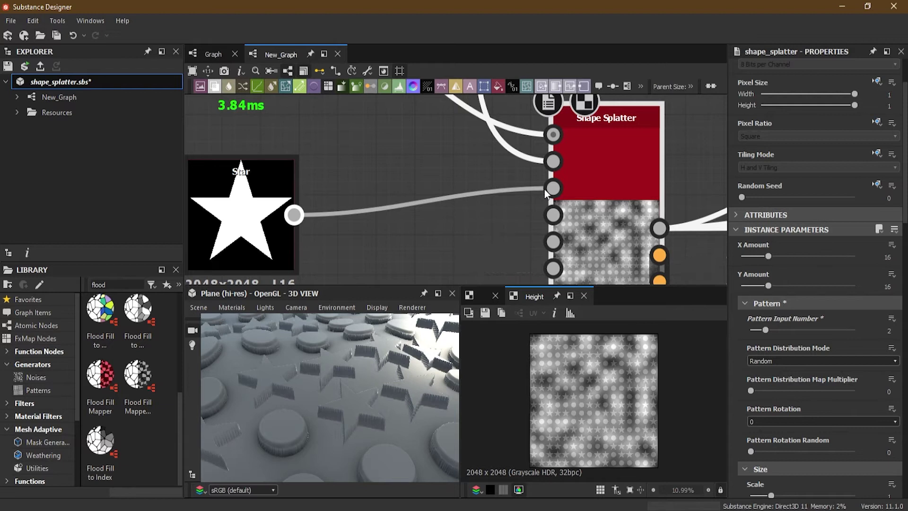
drag(367, 395, 365, 356)
drag(381, 405, 323, 425)
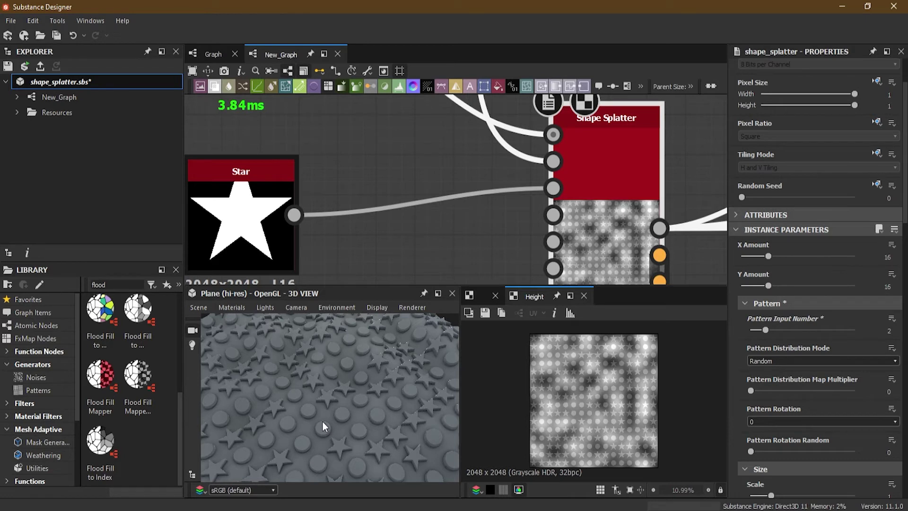
drag(322, 421, 332, 387)
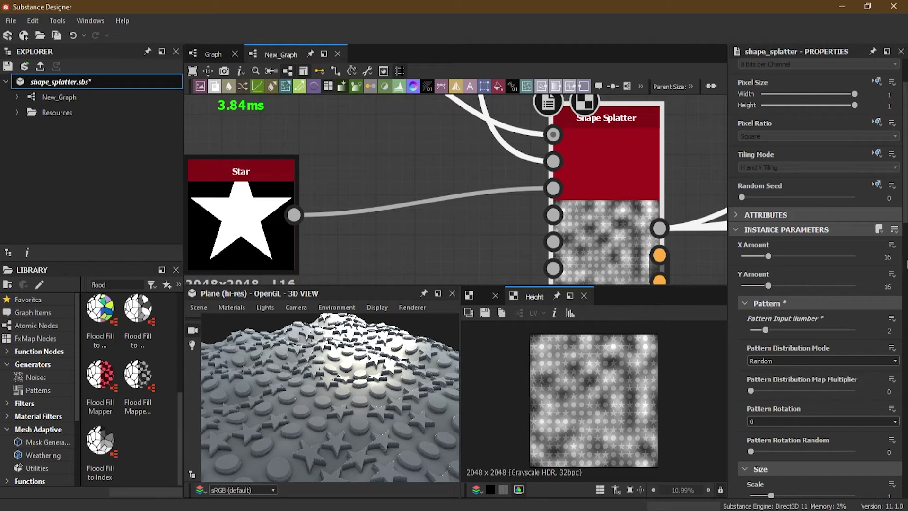
- Lower the splatter's X Amount and Y Amount to 6 each
scroll(906, 217, down, 1)
scroll(905, 216, down, 3)
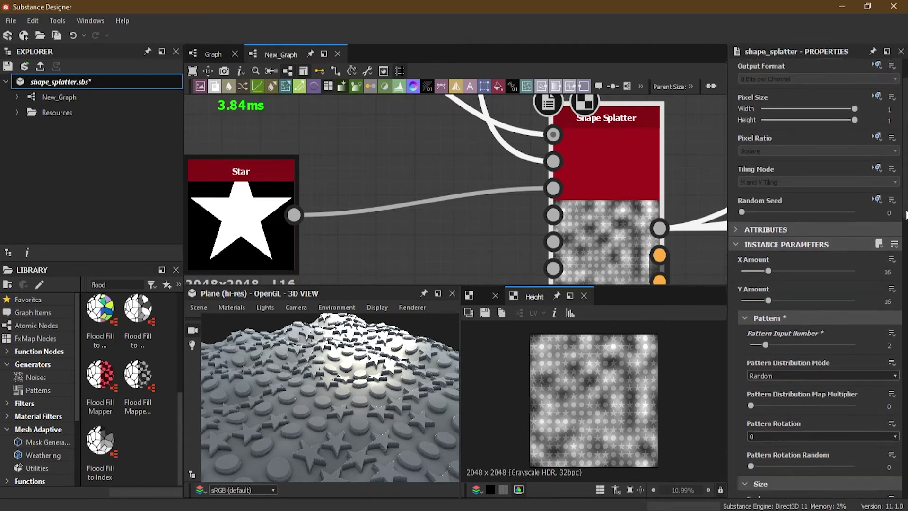
drag(768, 176, 750, 177)
drag(768, 206, 752, 209)
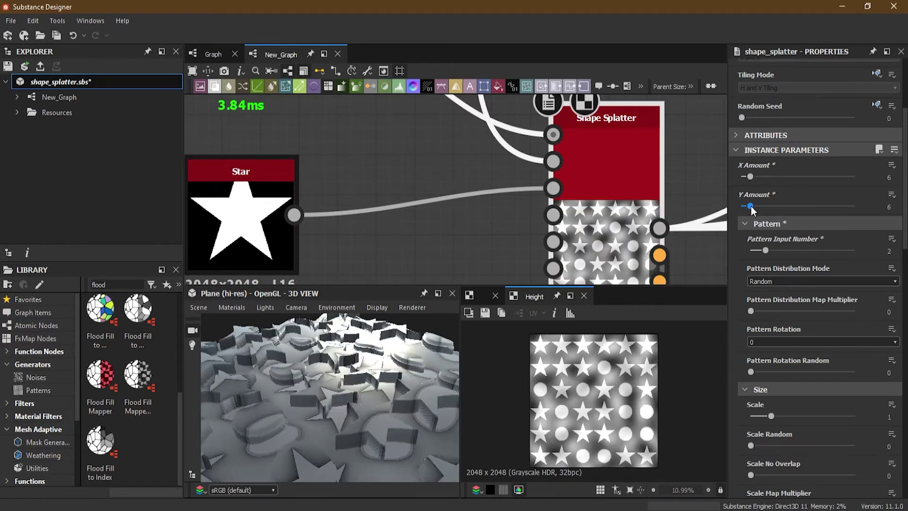
drag(368, 363, 340, 370)
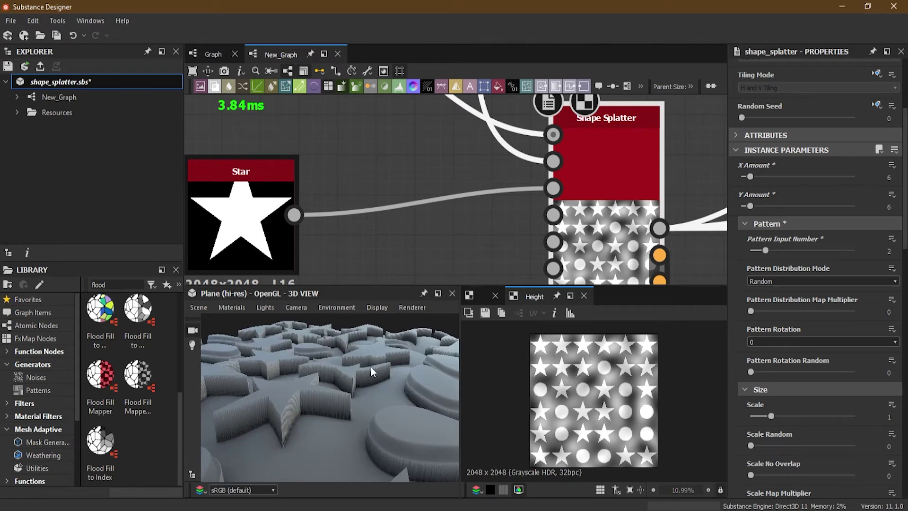
drag(358, 371, 348, 401)
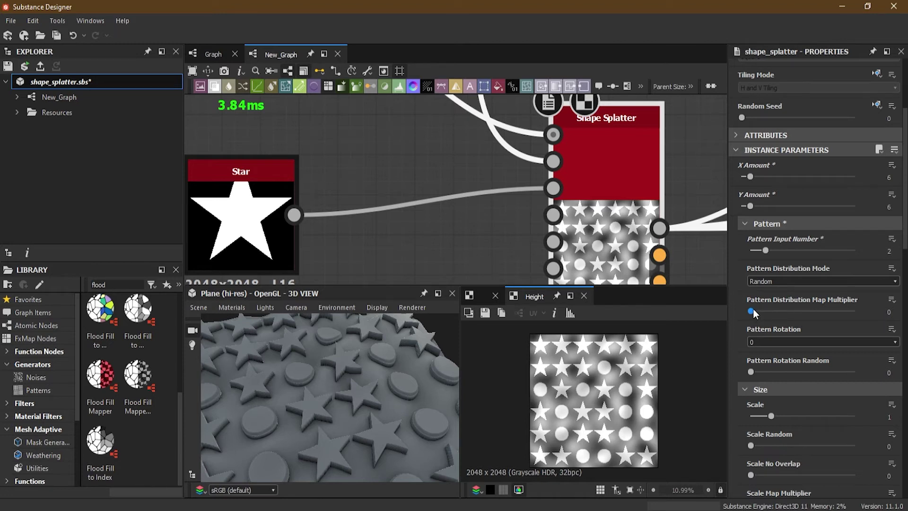
- Set Pattern Distribution Map Multiplier to about 0.27 to mix stars with discs
drag(750, 312, 814, 314)
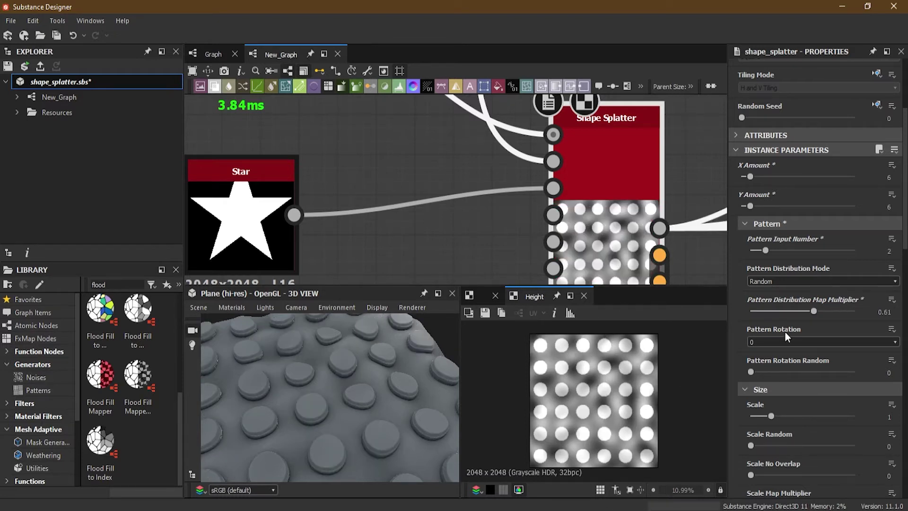
drag(811, 312, 783, 311)
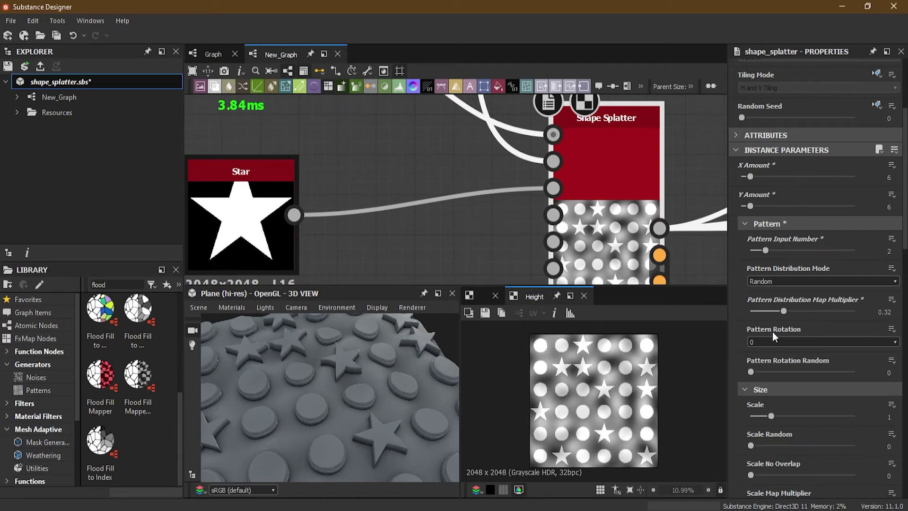
mouse_move(785, 312)
mouse_down()
mouse_move(771, 311)
mouse_move(778, 313)
mouse_up()
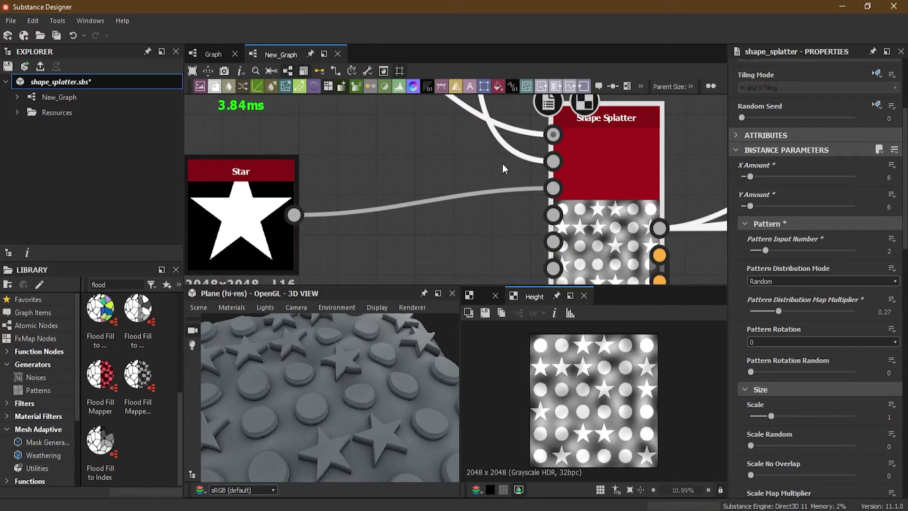
- Swap the Pattern 1 and Pattern 2 links and set the distribution multiplier to 0.2
middle_drag(515, 163, 515, 173)
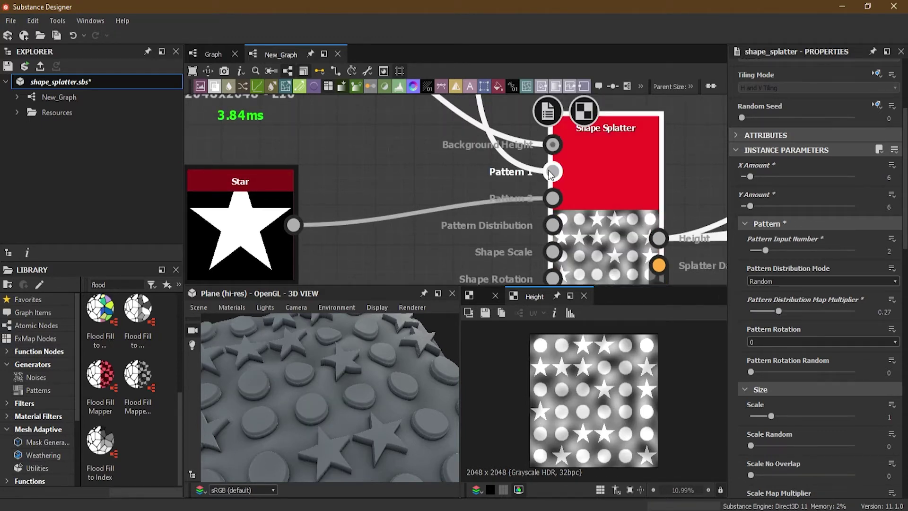
drag(528, 158, 530, 212)
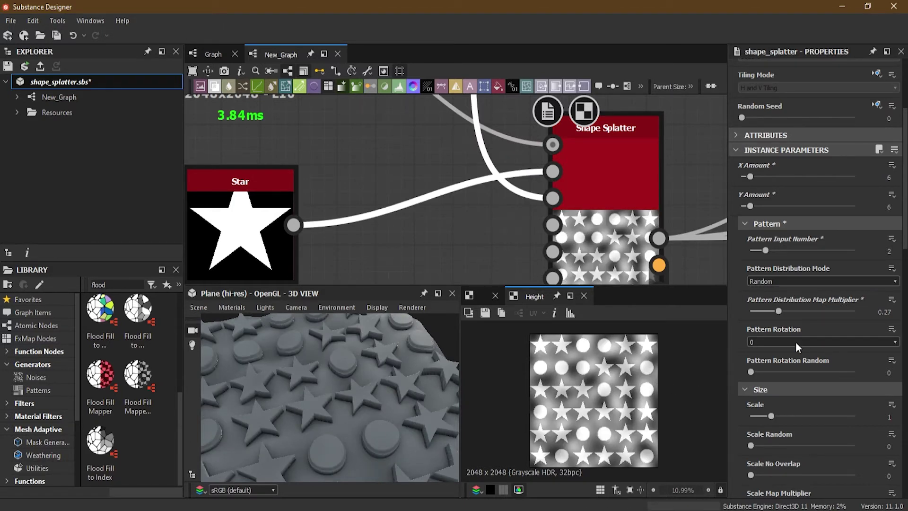
drag(778, 310, 771, 310)
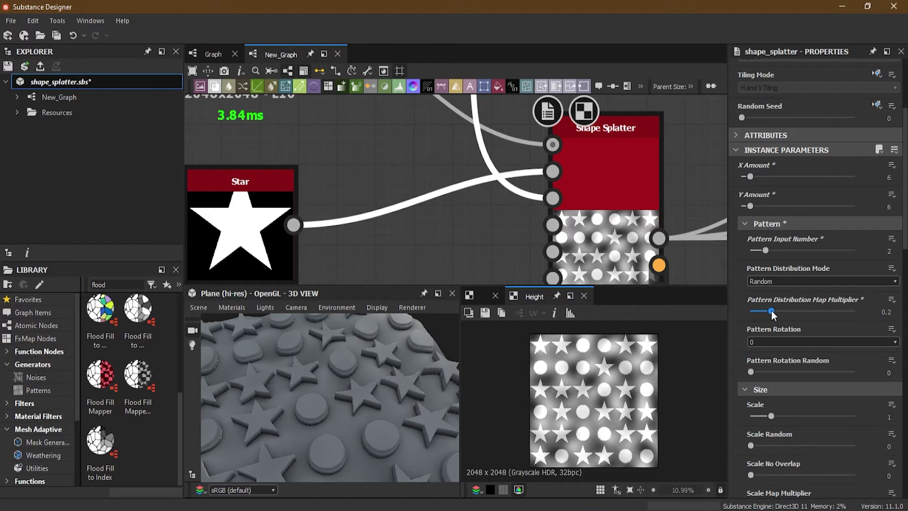
- Add random size variation and set Scale No Overlap to 0.61
scroll(770, 348, down, 3)
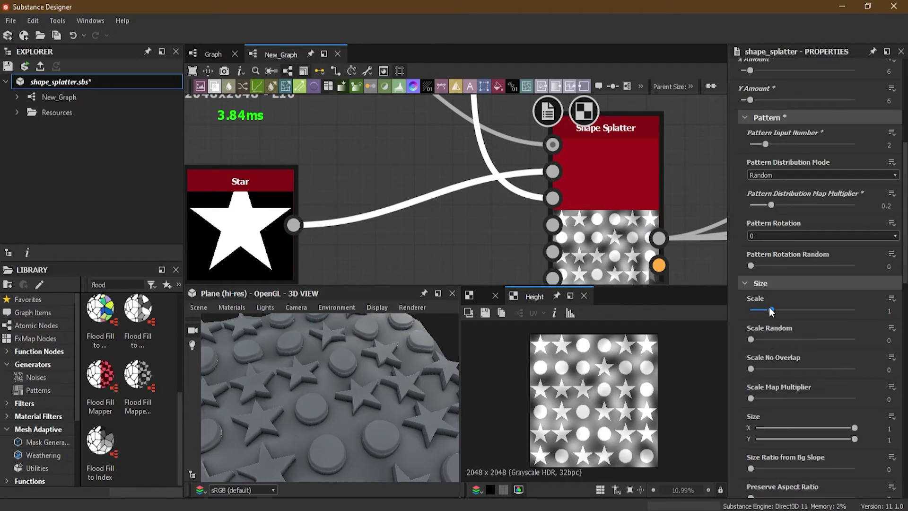
drag(750, 338, 741, 372)
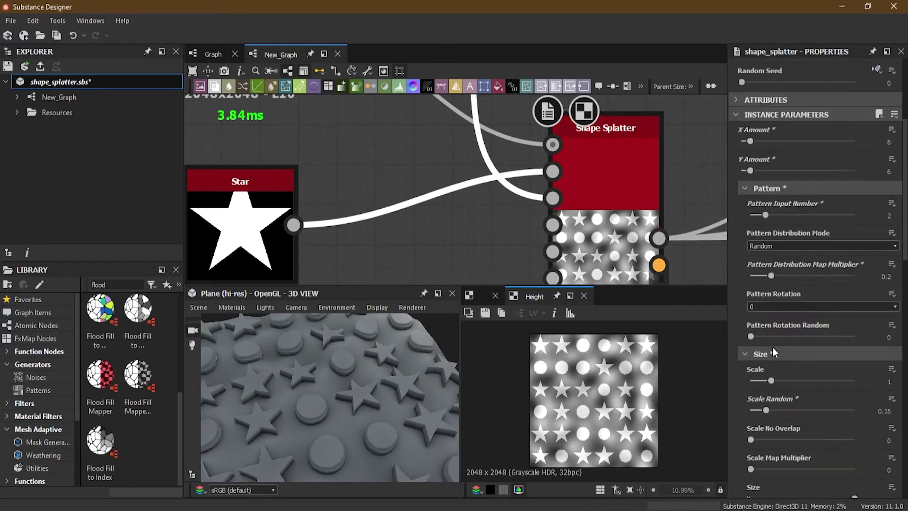
drag(768, 346, 787, 343)
mouse_move(770, 310)
mouse_down()
mouse_move(819, 308)
mouse_move(786, 313)
mouse_up()
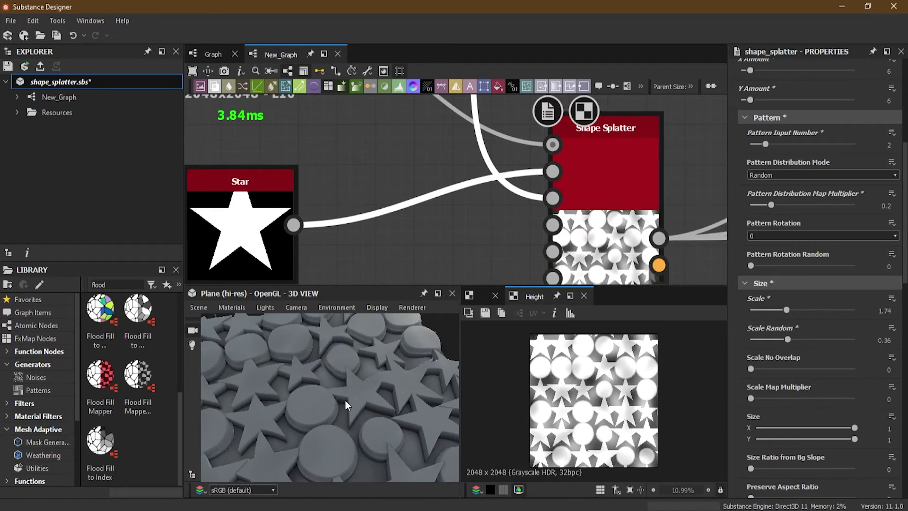
drag(751, 368, 814, 365)
drag(284, 384, 307, 409)
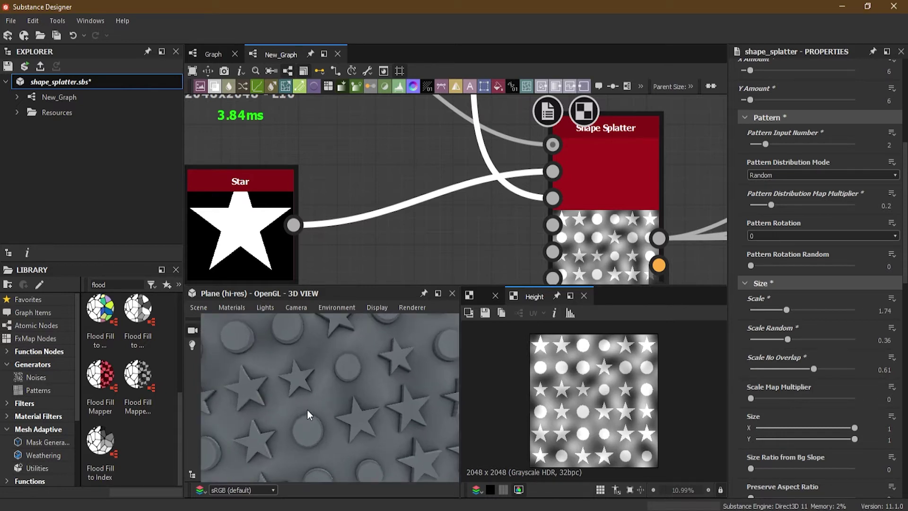
- Set Scale Random 0.6, Scale 2.07 and Scale Map Multiplier 0.09
drag(787, 338, 812, 343)
mouse_move(787, 310)
mouse_down()
mouse_move(826, 314)
mouse_move(792, 317)
mouse_up()
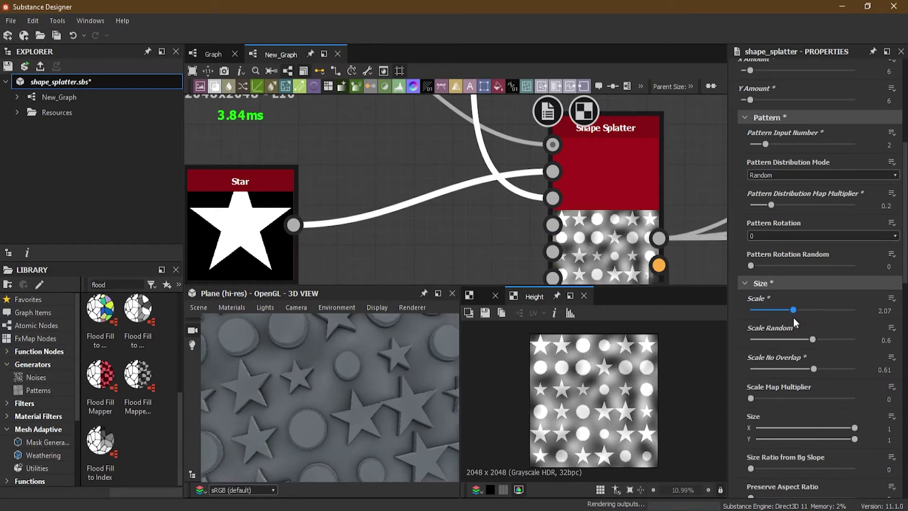
scroll(768, 362, down, 1)
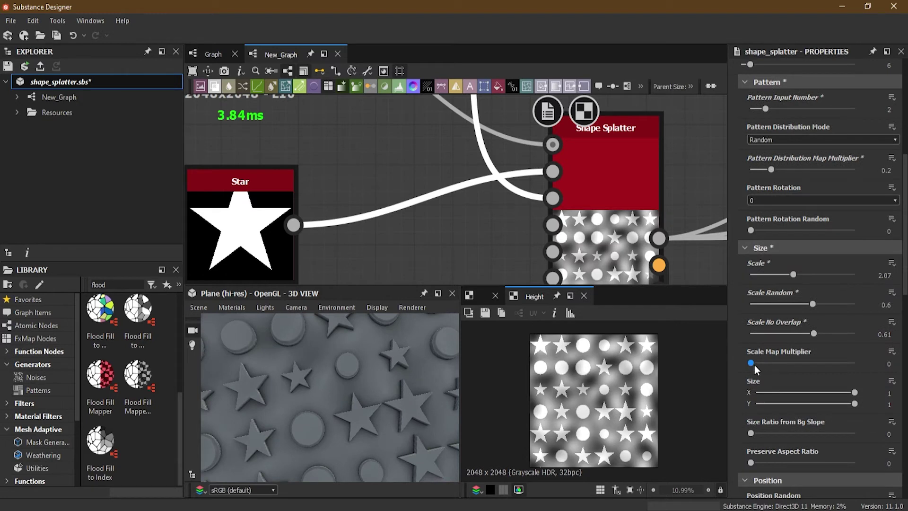
mouse_move(752, 364)
mouse_down()
mouse_move(787, 364)
mouse_move(759, 365)
mouse_up()
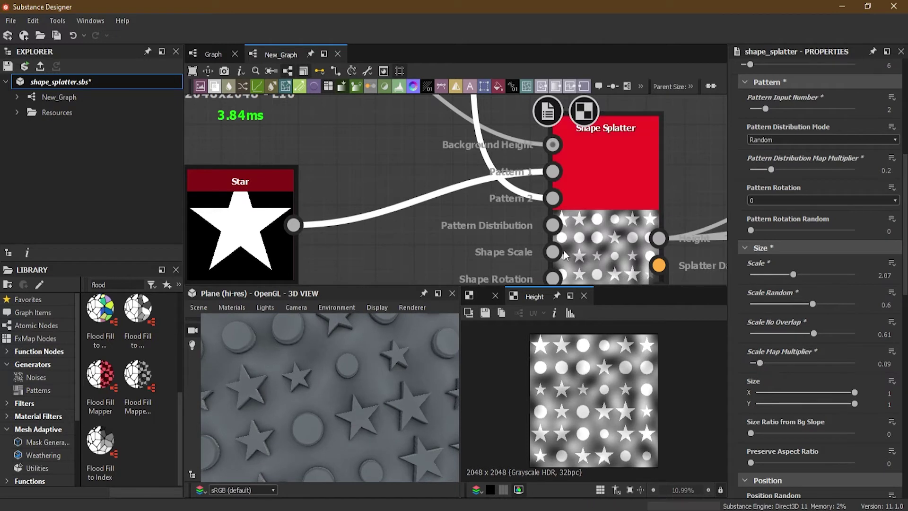
scroll(477, 232, down, 1)
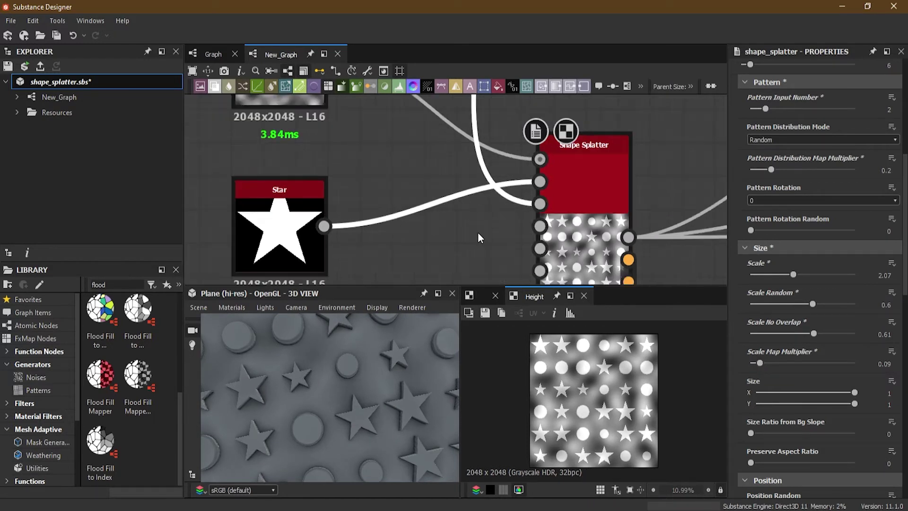
middle_drag(480, 237, 460, 223)
middle_drag(542, 234, 566, 178)
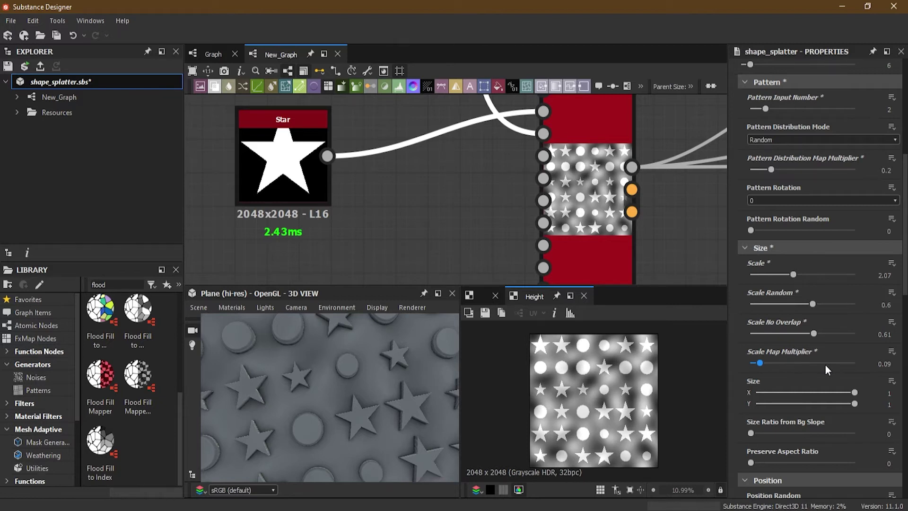
scroll(805, 379, down, 3)
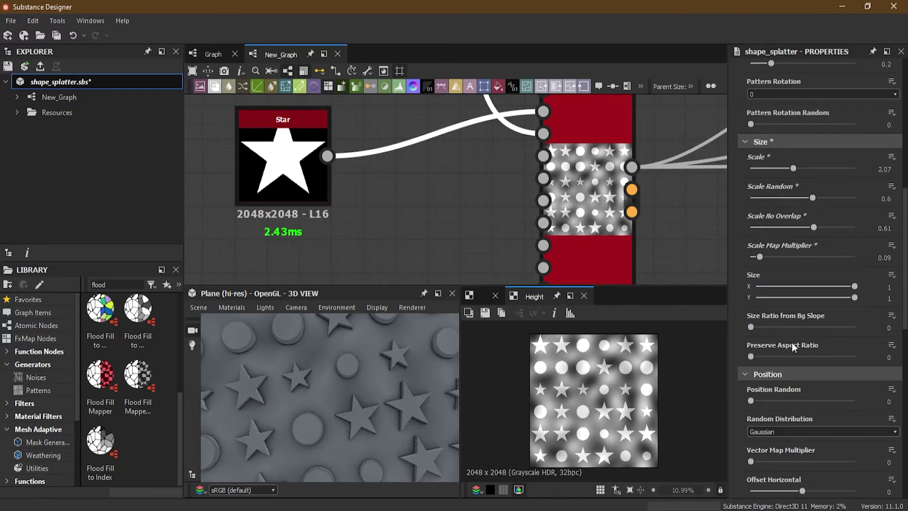
drag(751, 327, 821, 329)
drag(751, 357, 778, 328)
drag(807, 360, 742, 359)
drag(778, 326, 745, 327)
scroll(817, 305, down, 1)
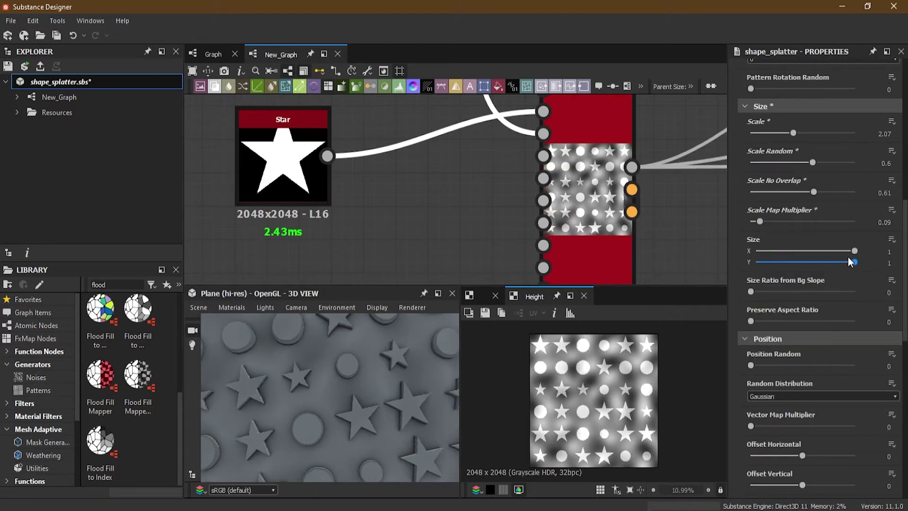
drag(854, 250, 781, 254)
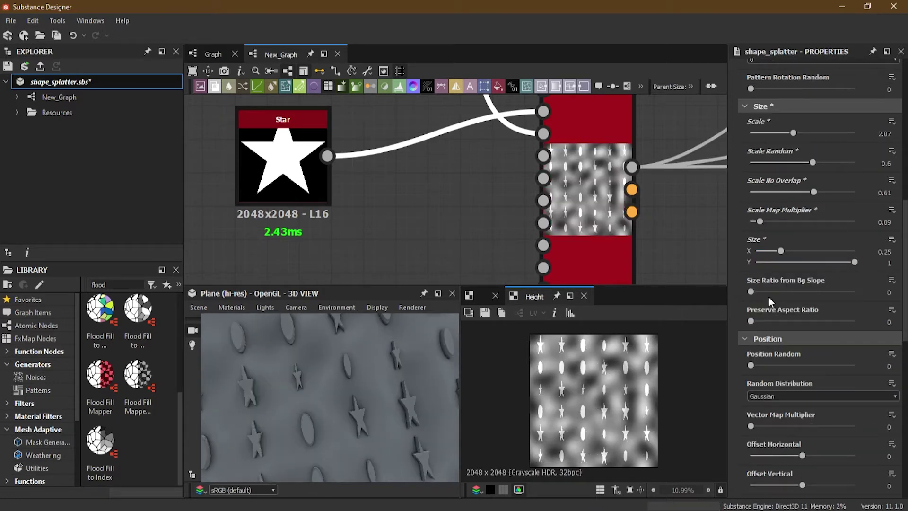
drag(751, 321, 836, 322)
drag(784, 253, 832, 251)
drag(834, 322, 750, 321)
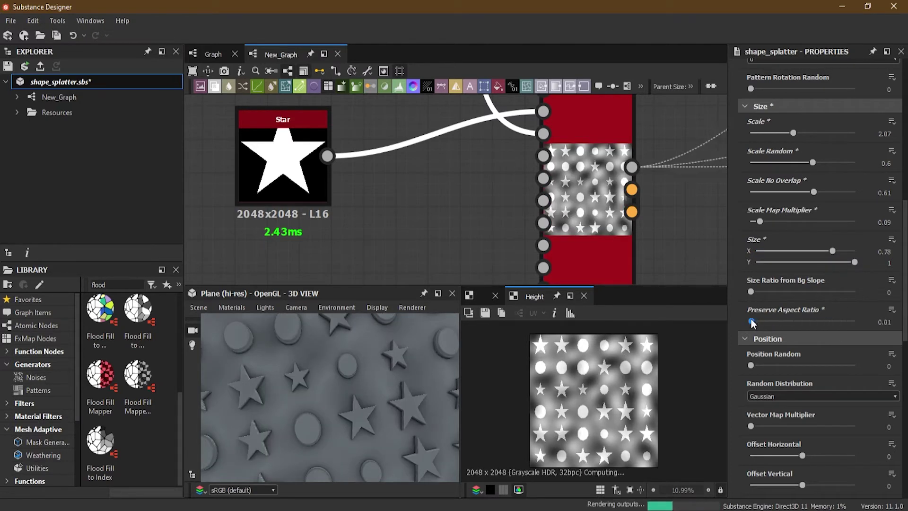
drag(832, 251, 865, 250)
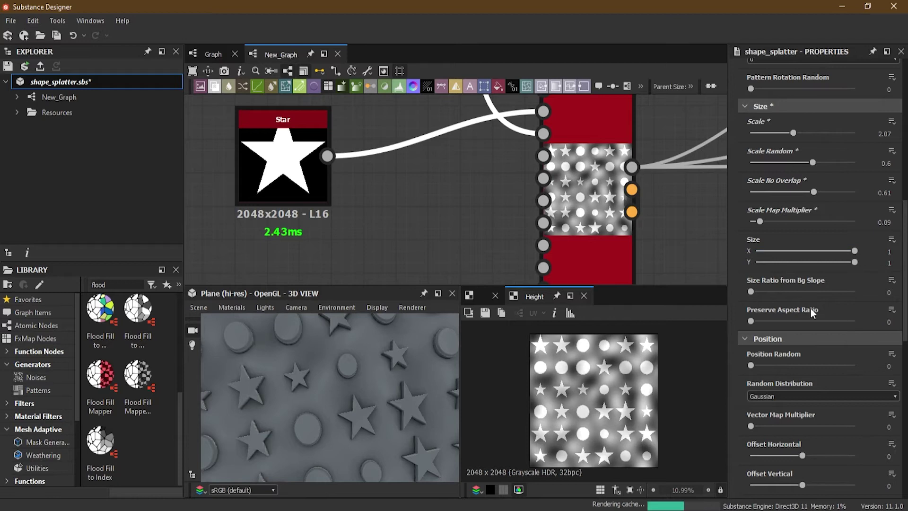
scroll(810, 308, down, 2)
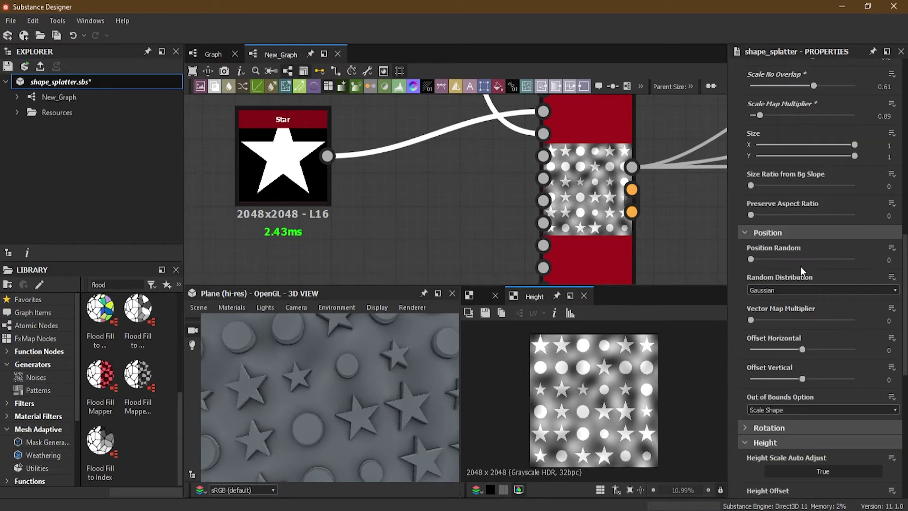
- Set Position Random to 1.13, keeping Gaussian distribution after trying Uniform
drag(751, 260, 809, 260)
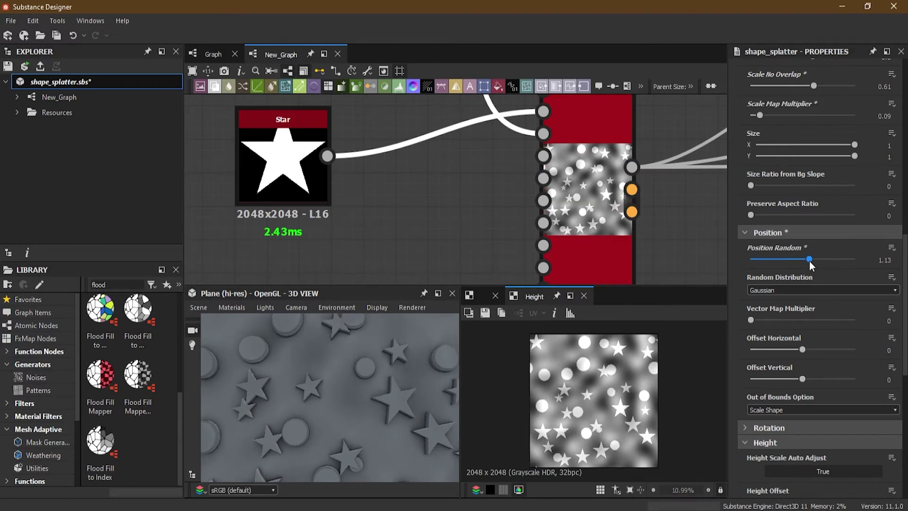
click(769, 290)
click(770, 306)
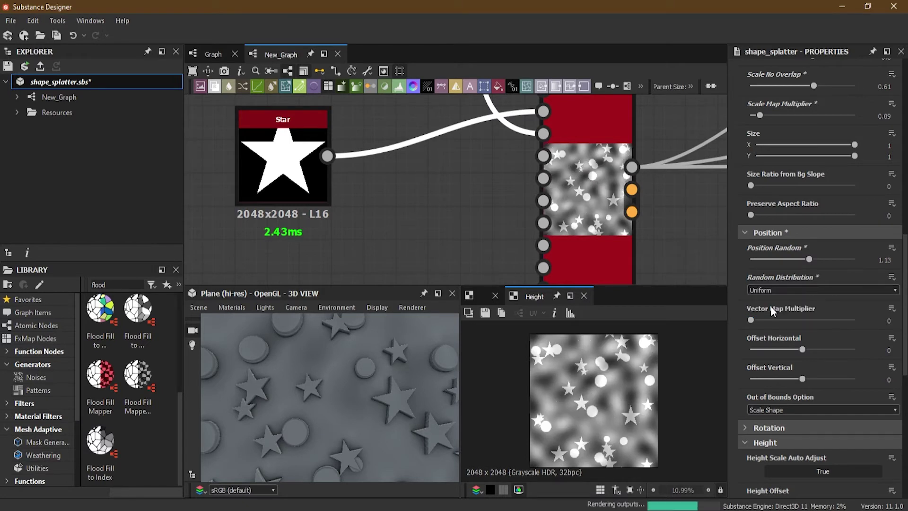
click(770, 290)
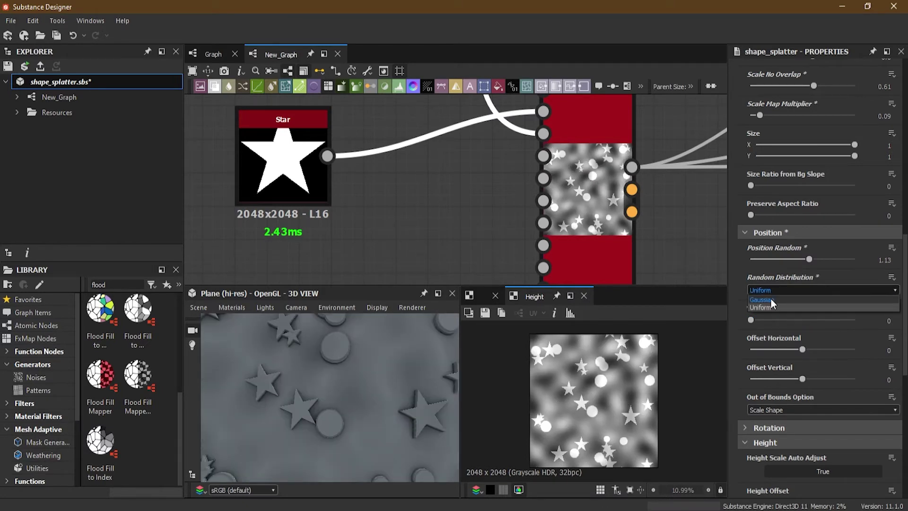
click(770, 299)
- Set Offset Horizontal to -0.35 and Offset Vertical to -0.09
mouse_move(751, 322)
mouse_down()
mouse_move(803, 324)
mouse_move(744, 328)
mouse_up()
drag(801, 351, 801, 380)
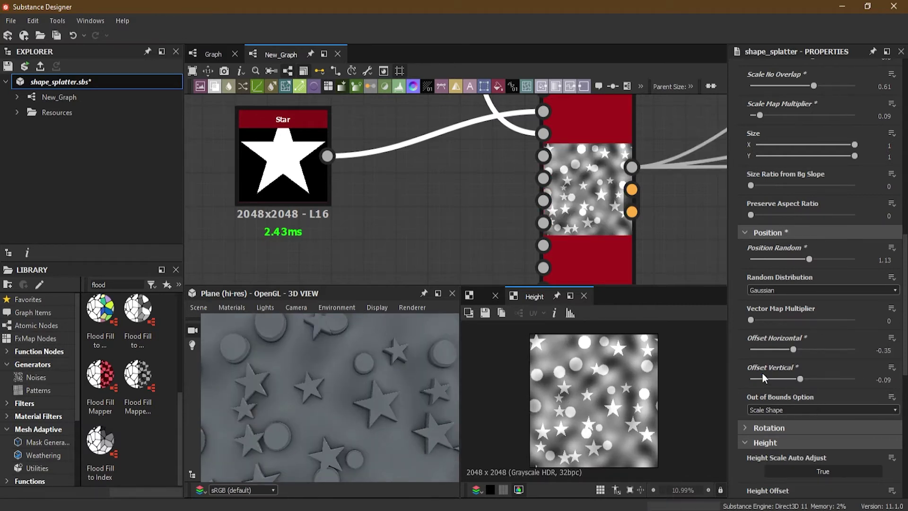
scroll(763, 373, down, 3)
- Try constraining Out of Bounds, revert to scaling, and expand the Rotation settings
click(774, 339)
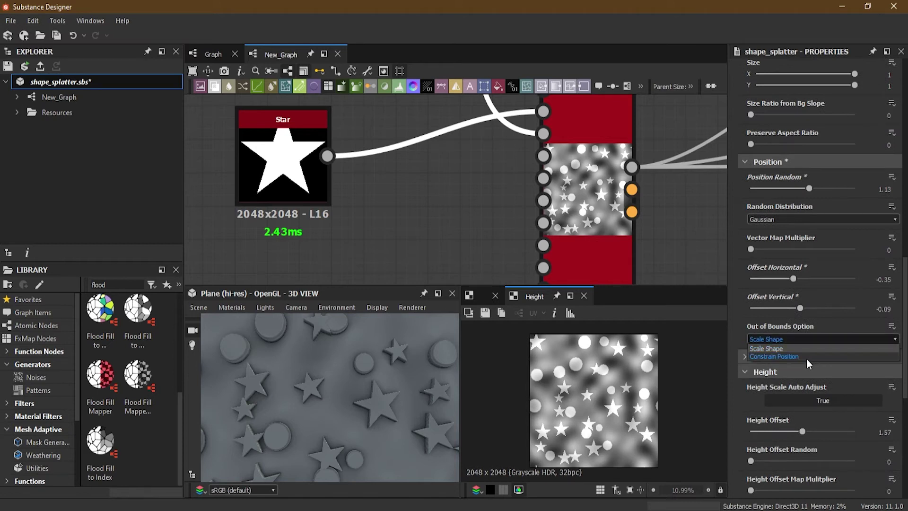
click(804, 356)
click(772, 338)
click(773, 345)
click(751, 357)
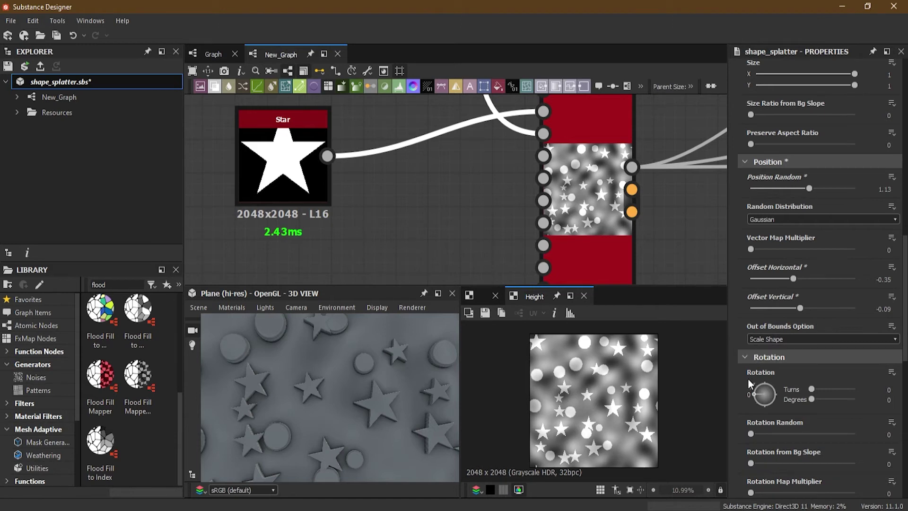
scroll(747, 378, down, 4)
drag(750, 291, 786, 293)
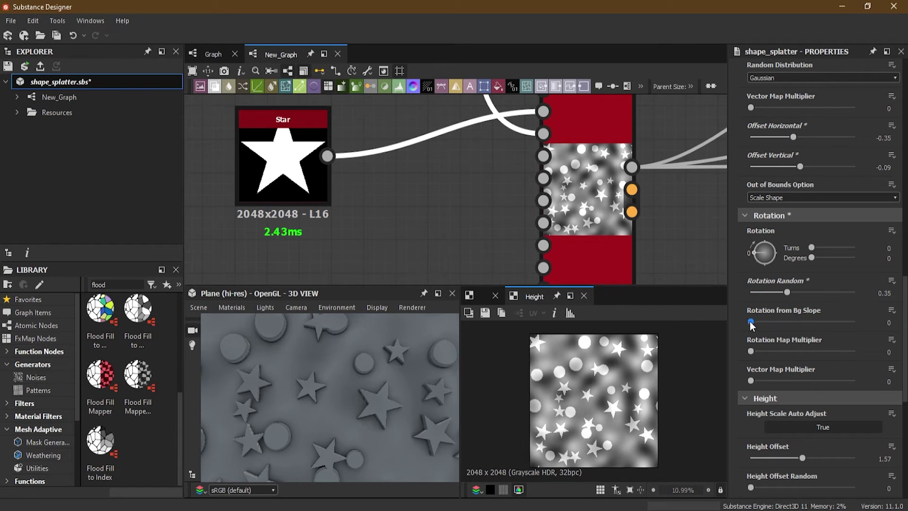
drag(748, 323, 792, 327)
scroll(586, 398, up, 2)
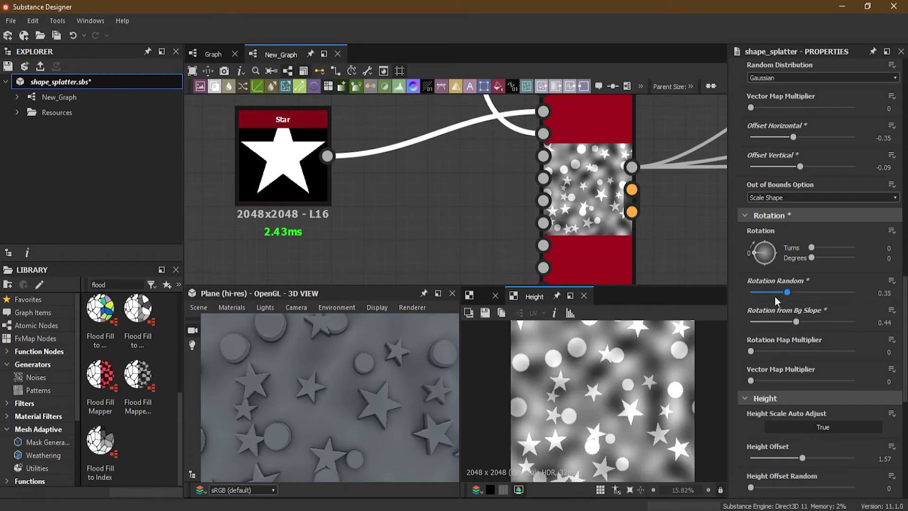
drag(786, 294, 744, 294)
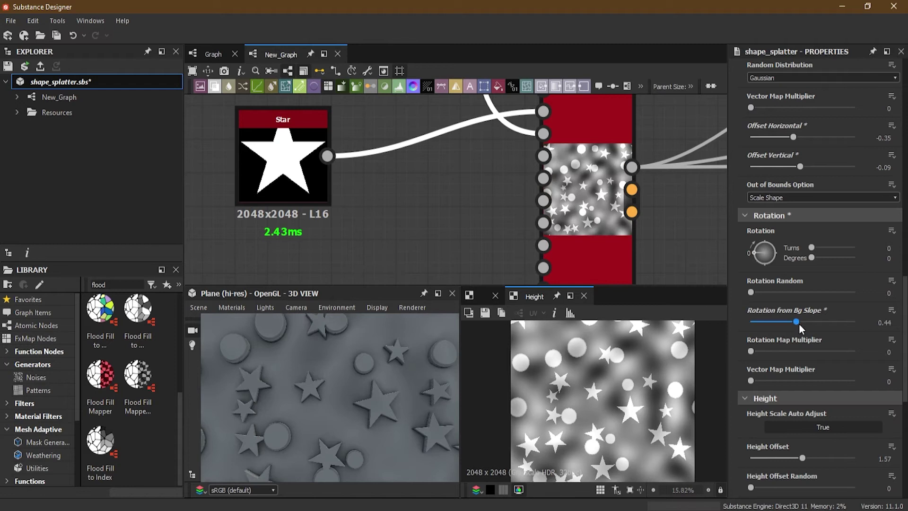
drag(797, 323, 850, 328)
drag(395, 426, 370, 378)
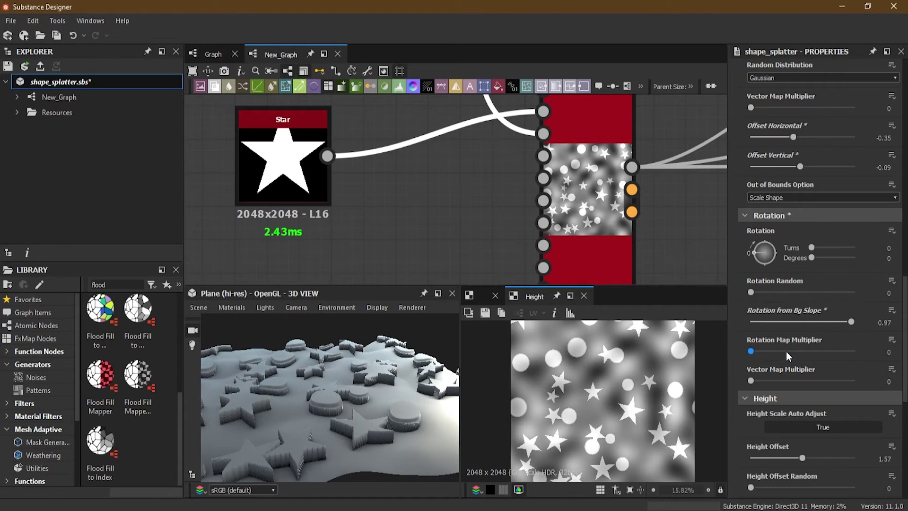
drag(854, 324, 739, 322)
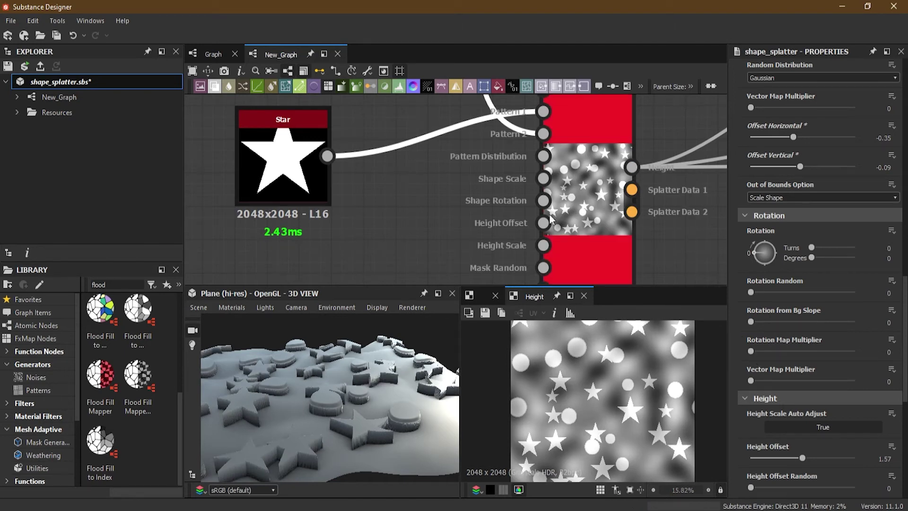
mouse_move(750, 352)
mouse_down()
mouse_move(784, 350)
mouse_move(755, 350)
mouse_up()
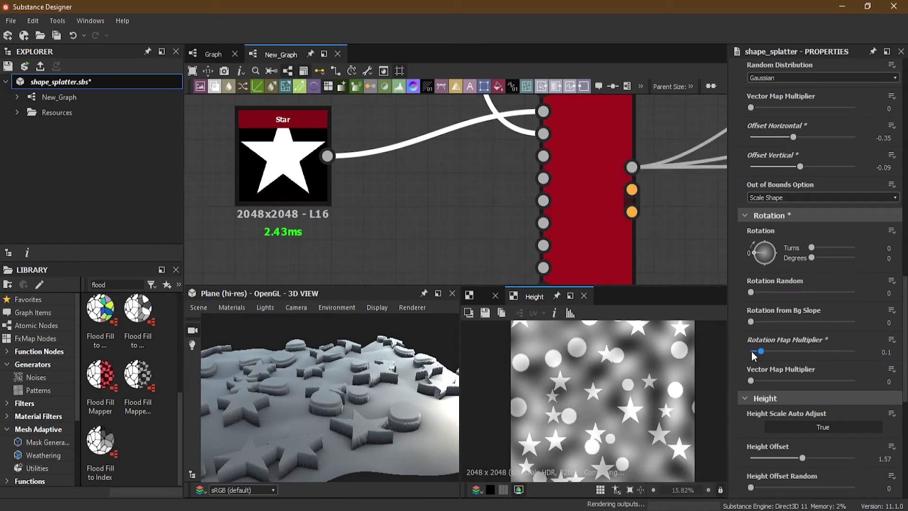
drag(383, 371, 389, 421)
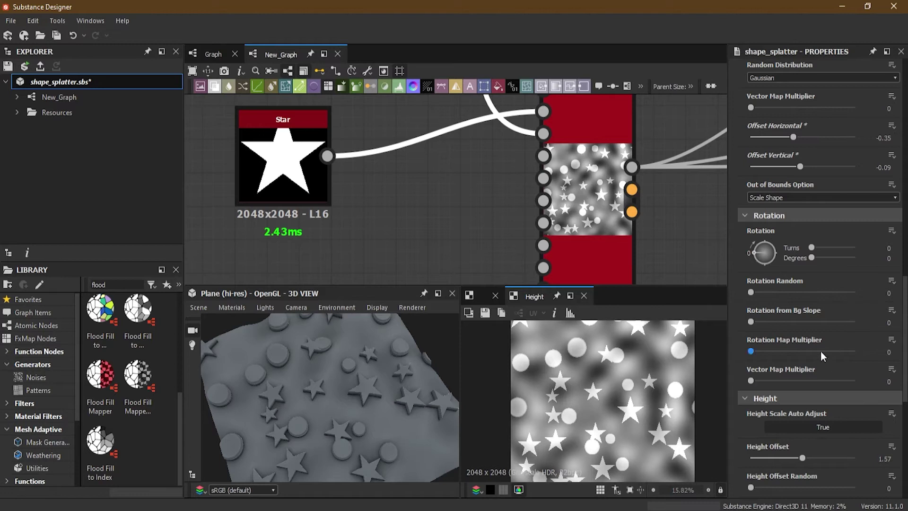
- Set Height Offset Random to 0.7 in the Height section
scroll(817, 355, down, 4)
scroll(806, 349, down, 2)
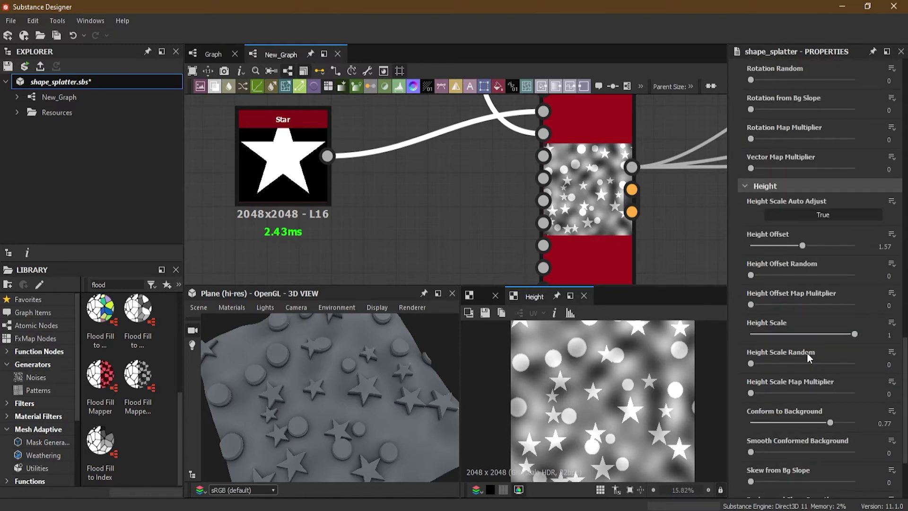
drag(750, 276, 847, 274)
drag(377, 432, 370, 342)
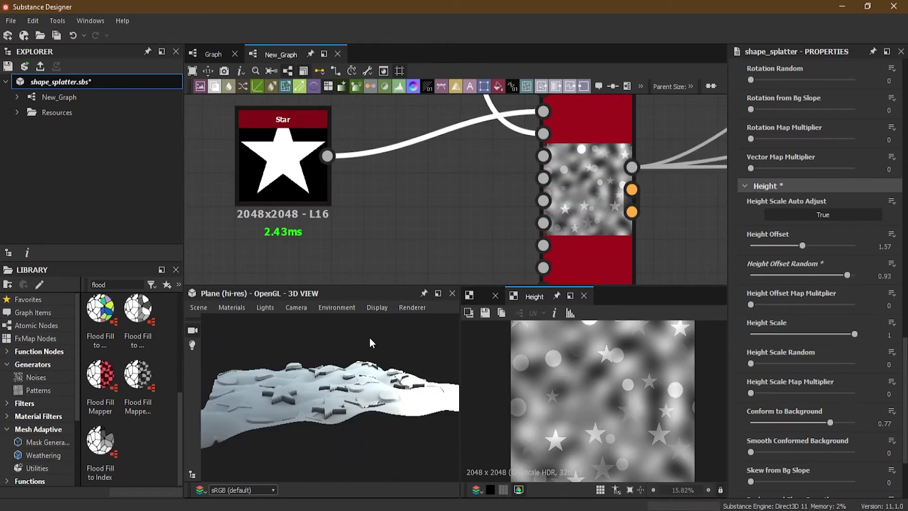
drag(802, 246, 847, 245)
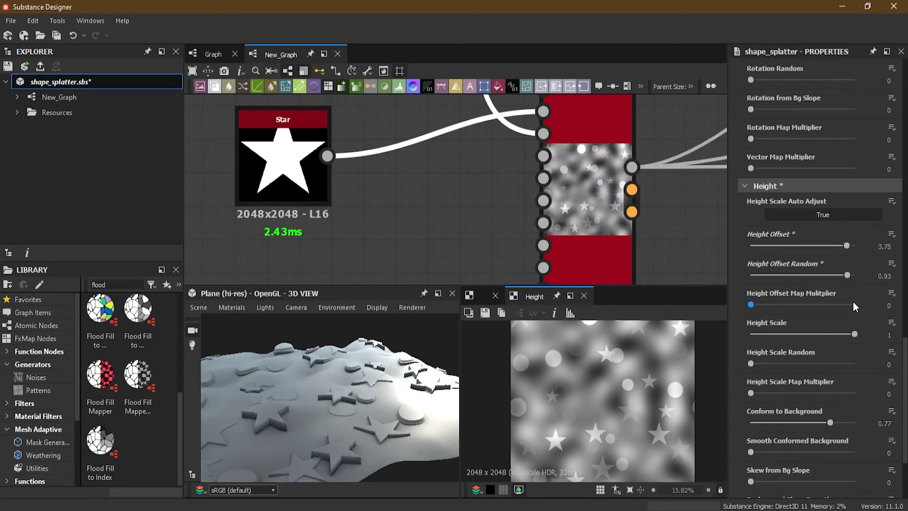
drag(847, 276, 870, 277)
click(888, 276)
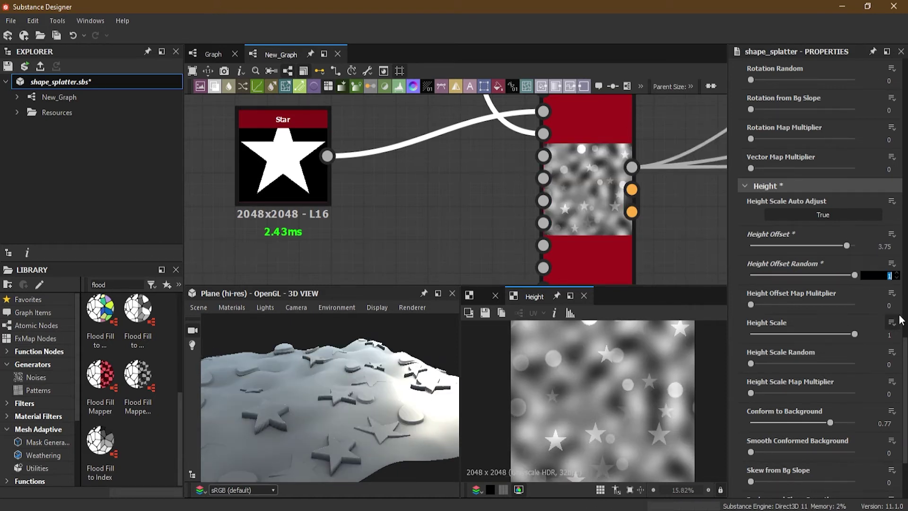
key(Return)
- Set Height Offset to 19.09 and Height Scale Random to 1
click(884, 246)
text(10)
key(Return)
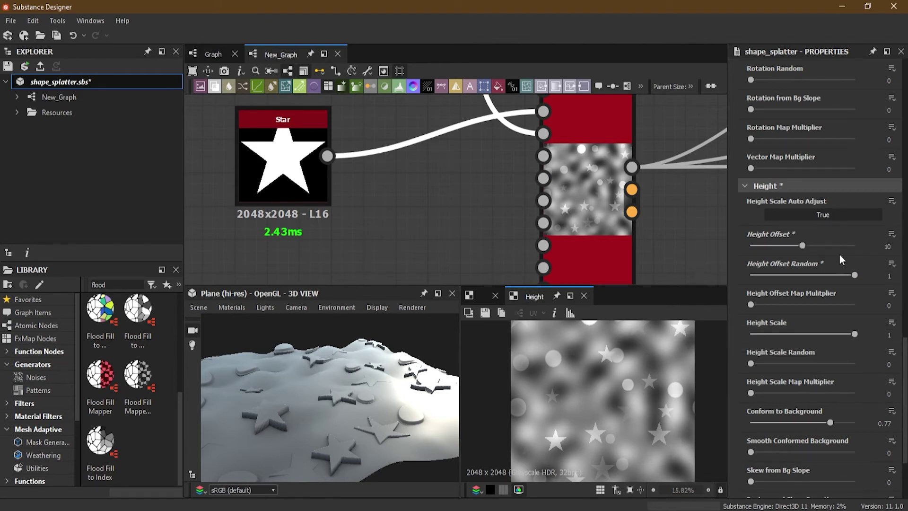
drag(800, 246, 822, 276)
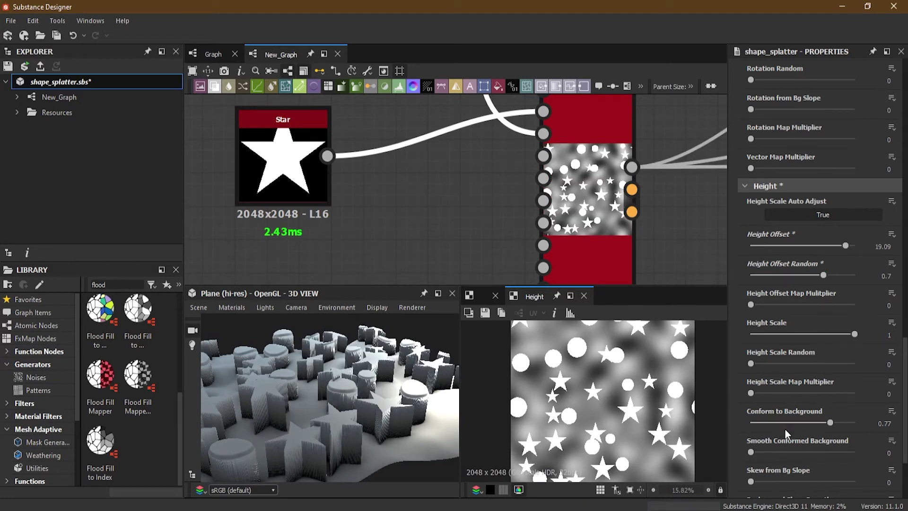
drag(752, 364, 857, 361)
mouse_move(349, 382)
mouse_down()
mouse_move(439, 434)
mouse_move(336, 387)
mouse_move(347, 391)
mouse_up()
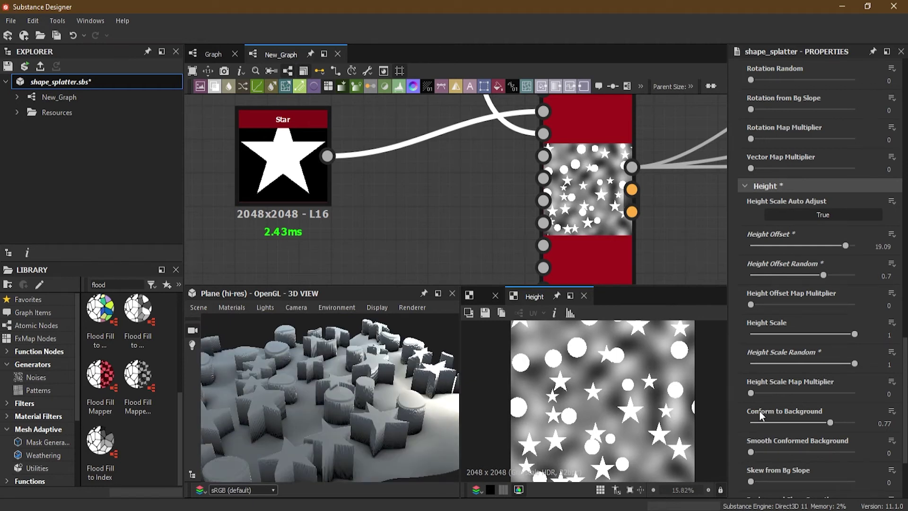
- Set Smooth Conformed Background to 2, leaving Skew from Bg Slope and Slope Smoothness at 0
scroll(759, 410, down, 3)
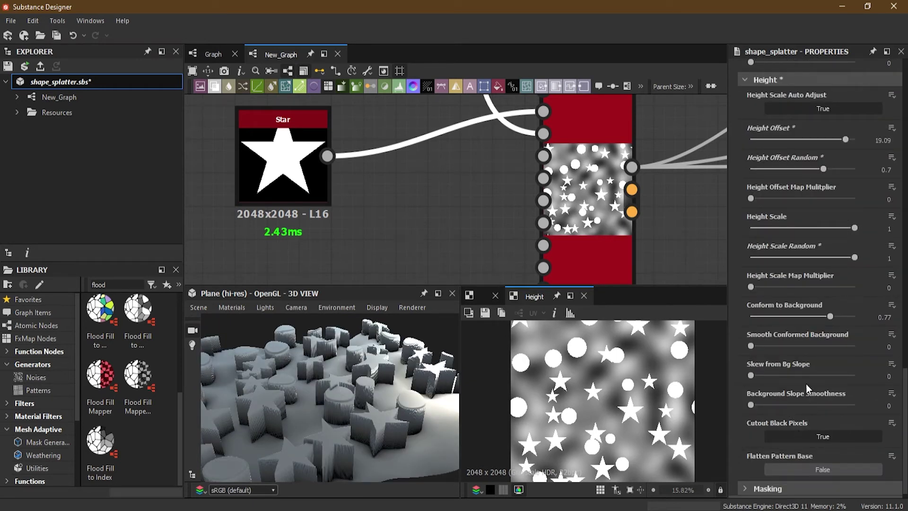
scroll(349, 393, up, 5)
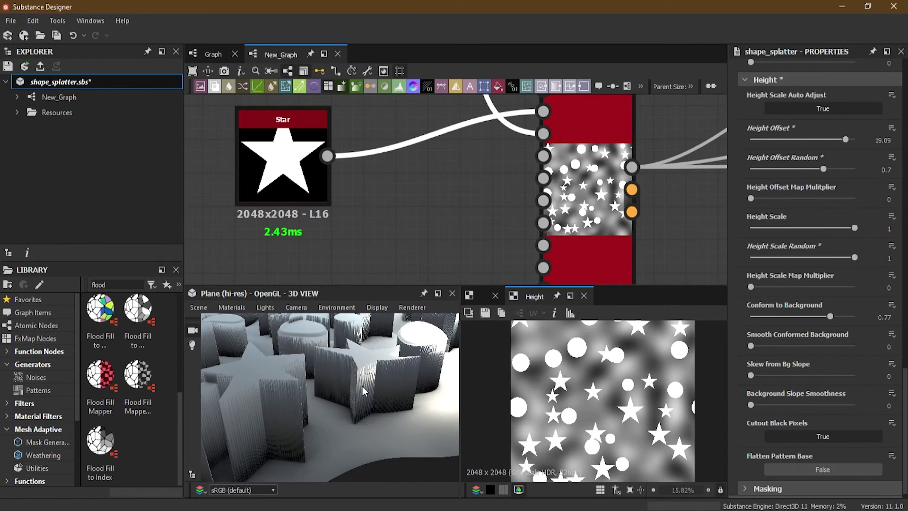
drag(750, 345, 864, 345)
scroll(302, 392, up, 5)
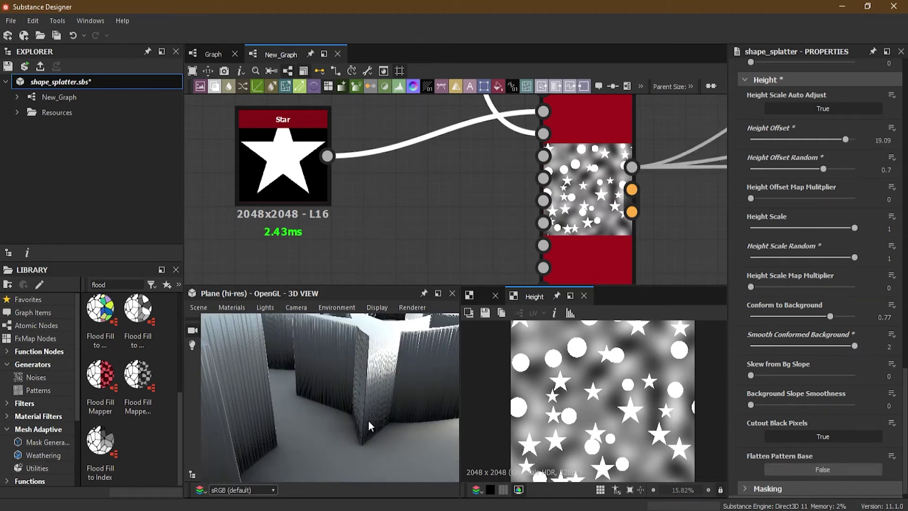
scroll(368, 421, down, 5)
scroll(373, 429, up, 3)
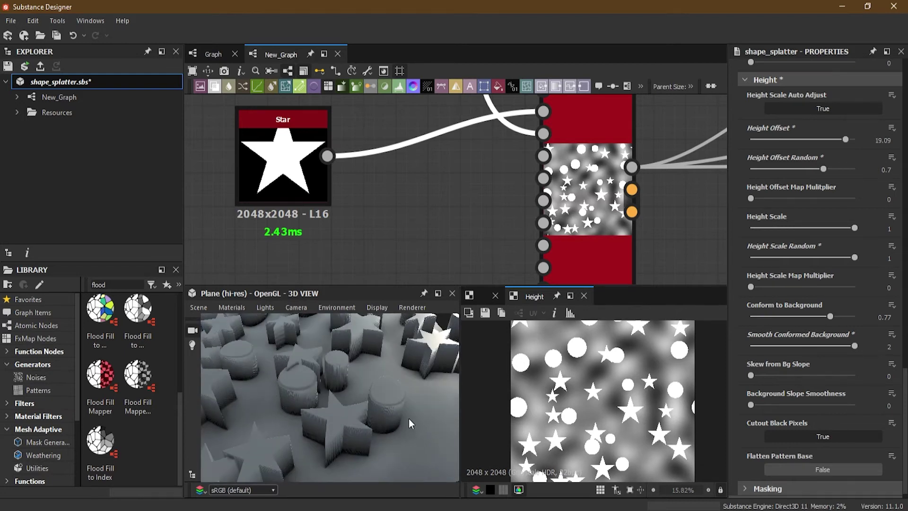
drag(852, 345, 884, 359)
drag(753, 378, 812, 377)
drag(809, 375, 742, 409)
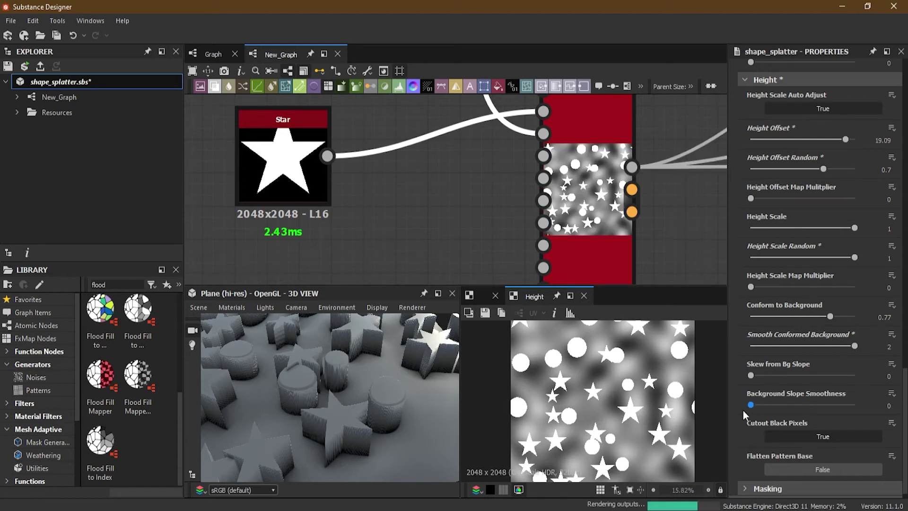
- Compare Cutout Black Pixels off in 3D, then turn it back on
scroll(794, 422, down, 1)
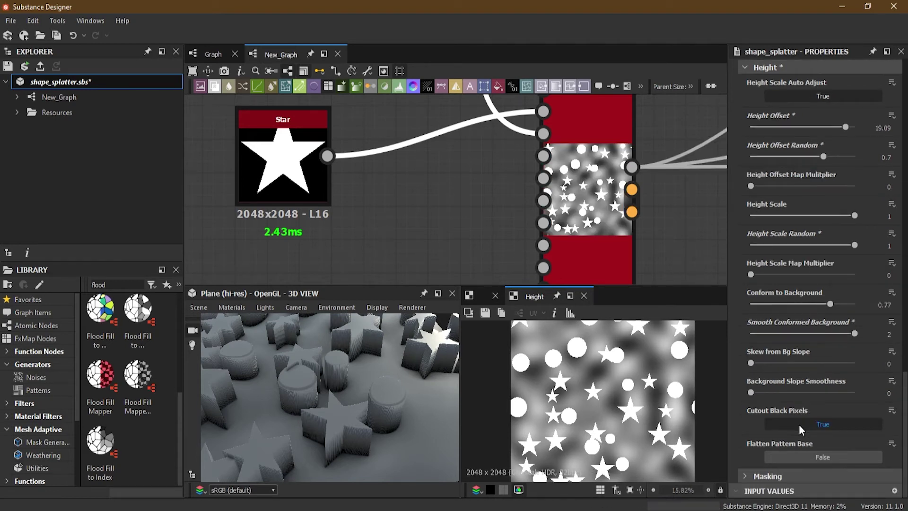
click(801, 426)
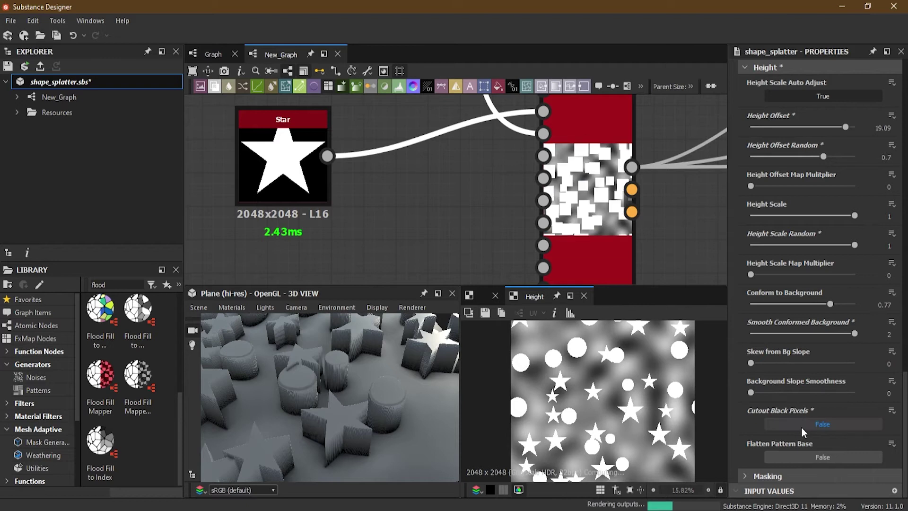
drag(345, 384, 384, 361)
scroll(384, 362, up, 3)
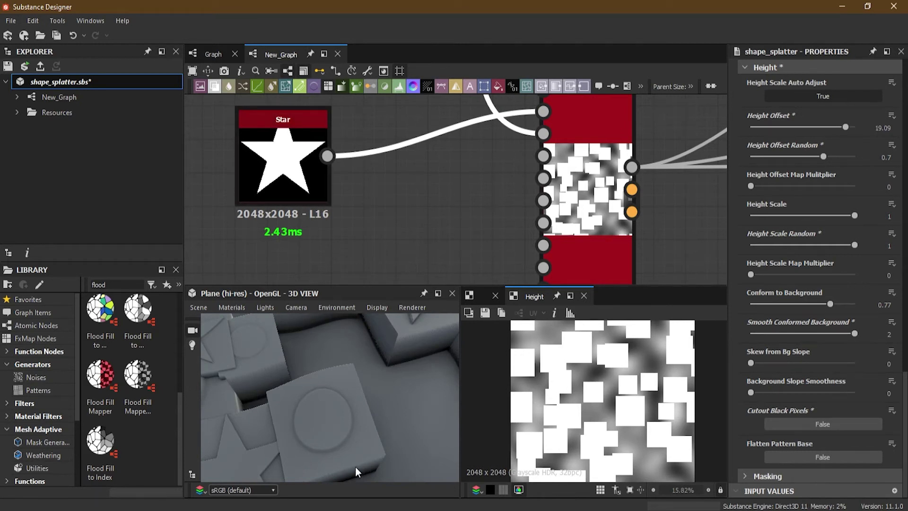
drag(296, 453, 331, 432)
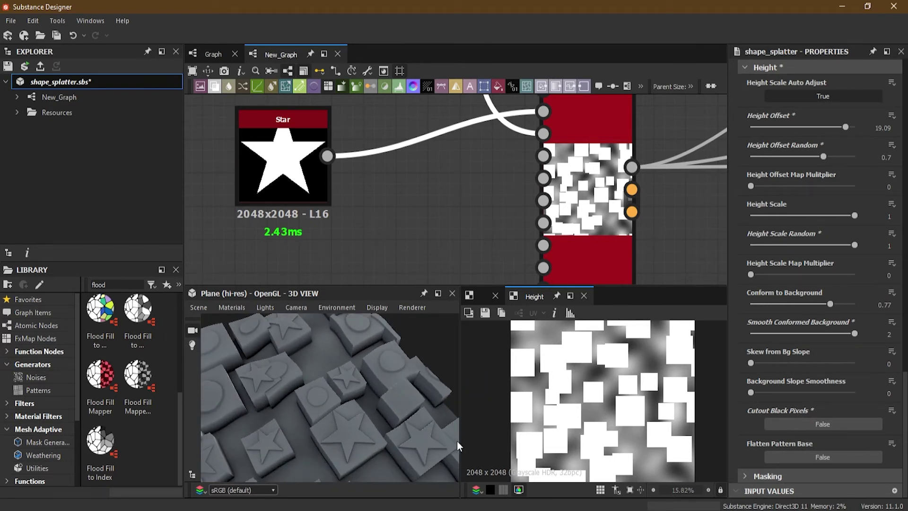
click(812, 424)
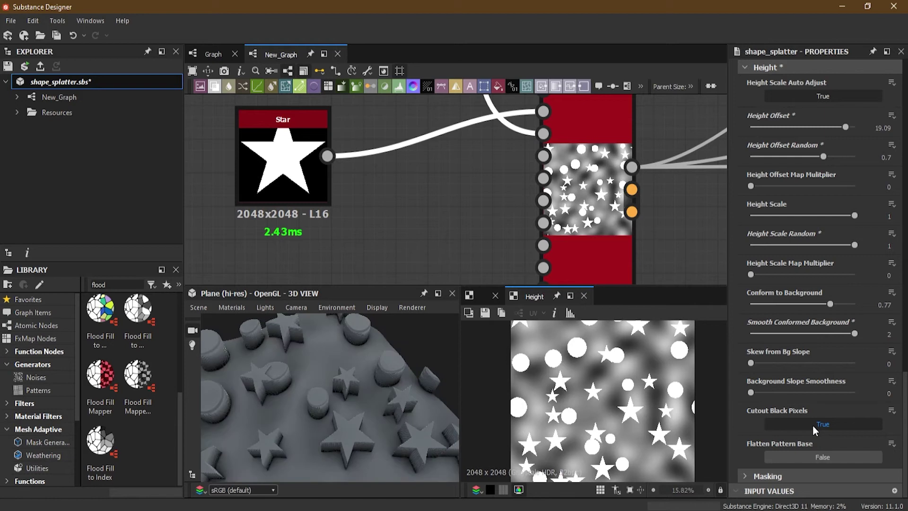
- Try Flatten Pattern Base, set it back to False, and expand the Masking group
click(807, 459)
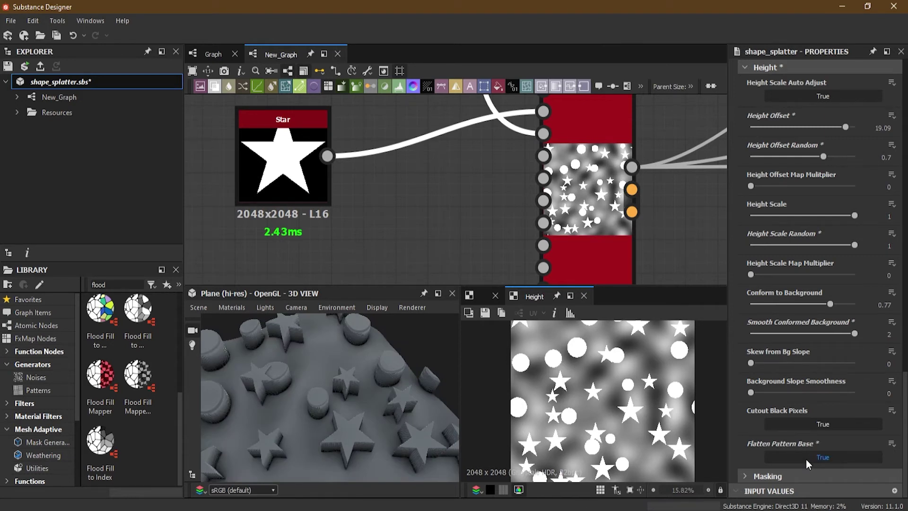
drag(369, 433, 322, 445)
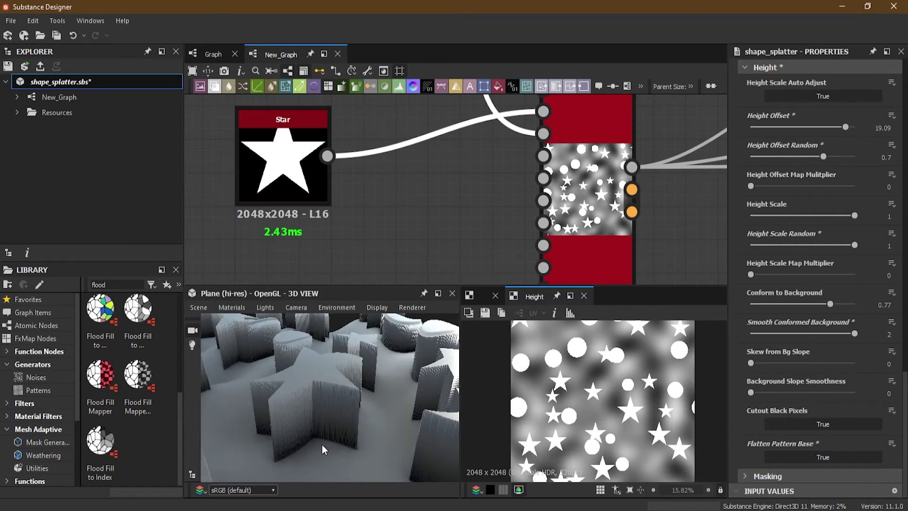
click(792, 460)
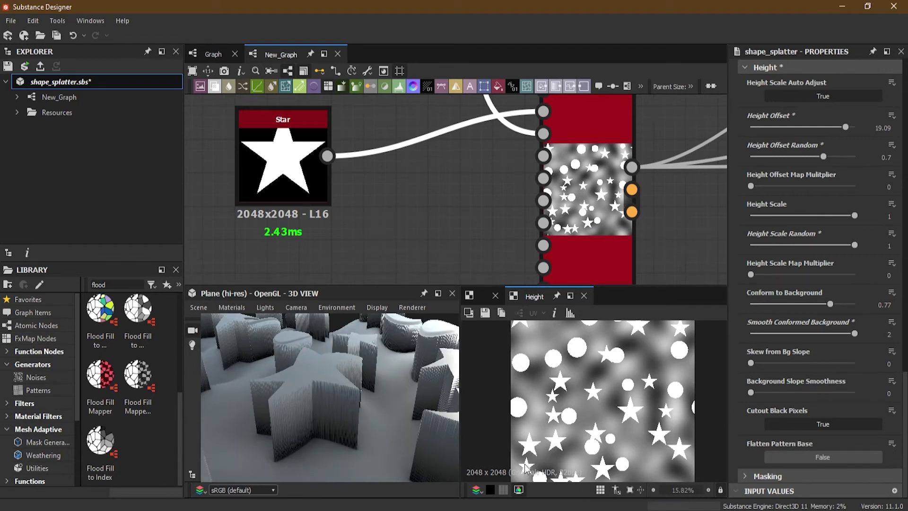
click(753, 473)
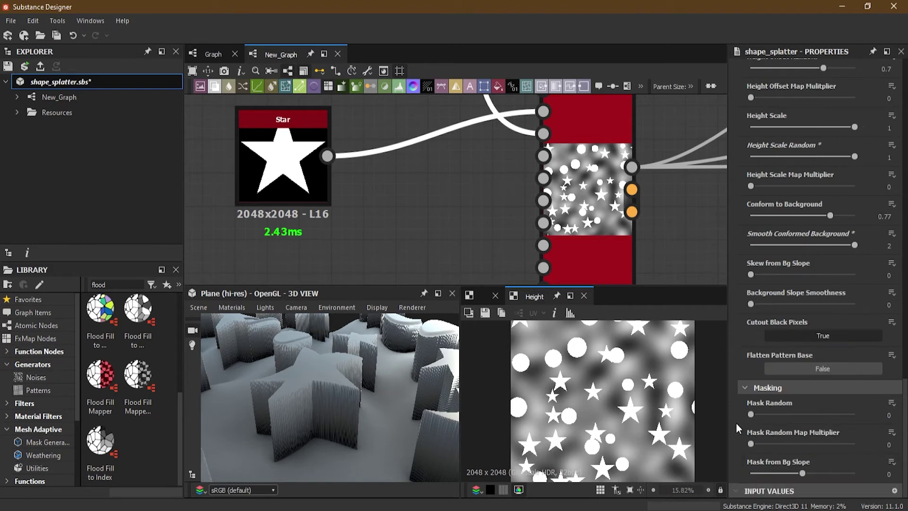
- Test Mask Random then reset it to 0, and set Mask from Bg Slope to -0.63
drag(753, 419, 801, 418)
drag(349, 364, 343, 407)
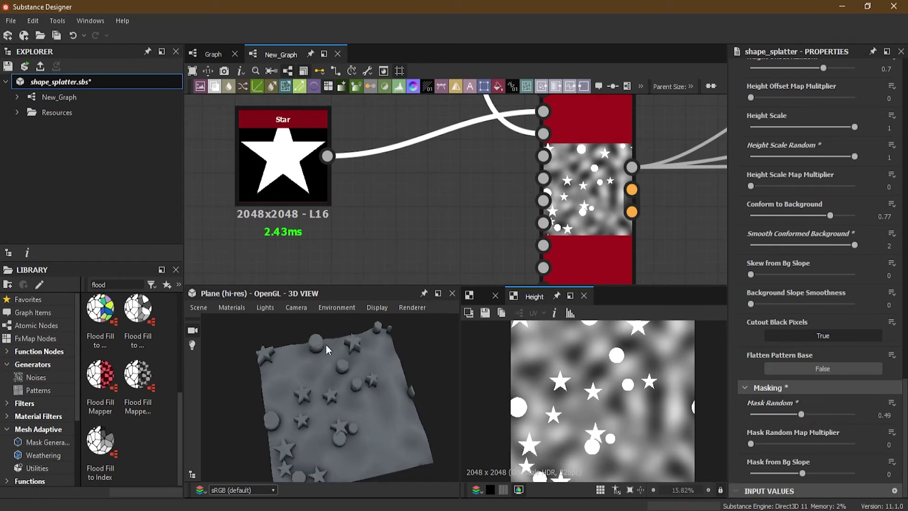
drag(801, 414, 743, 443)
drag(802, 472, 769, 473)
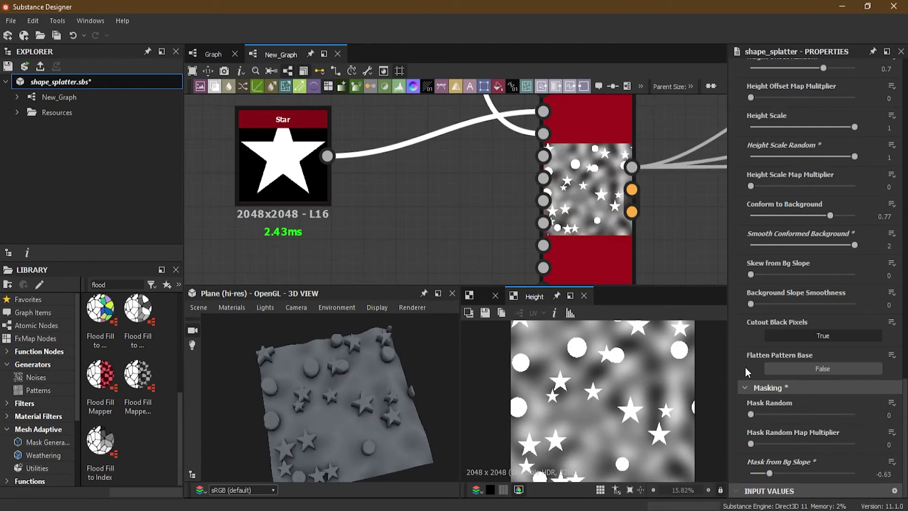
- Read the tooltips on the Shape Splatter's Splatter Data outputs
scroll(793, 406, up, 10)
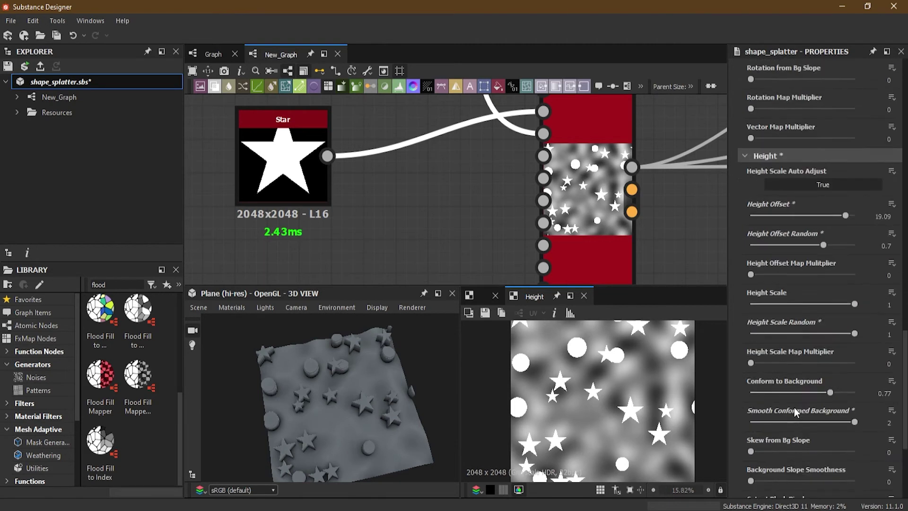
scroll(793, 406, up, 6)
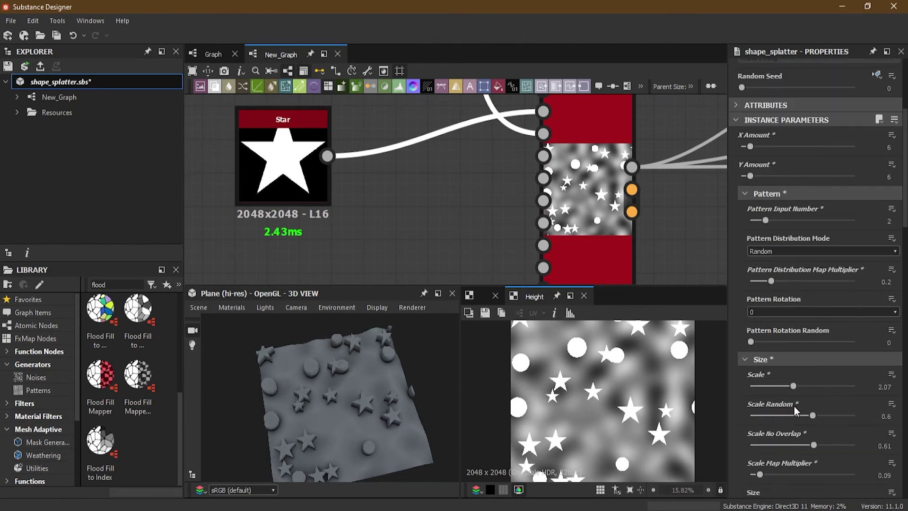
scroll(645, 209, up, 3)
scroll(647, 212, down, 3)
middle_drag(610, 217, 546, 223)
scroll(507, 203, up, 3)
mouse_move(505, 202)
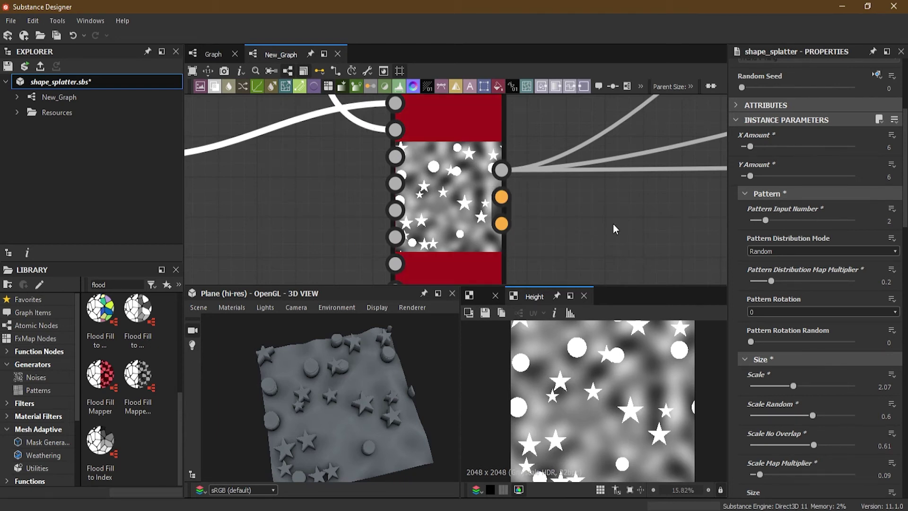
scroll(625, 203, down, 3)
middle_drag(611, 210, 472, 238)
scroll(499, 227, up, 2)
scroll(500, 227, up, 2)
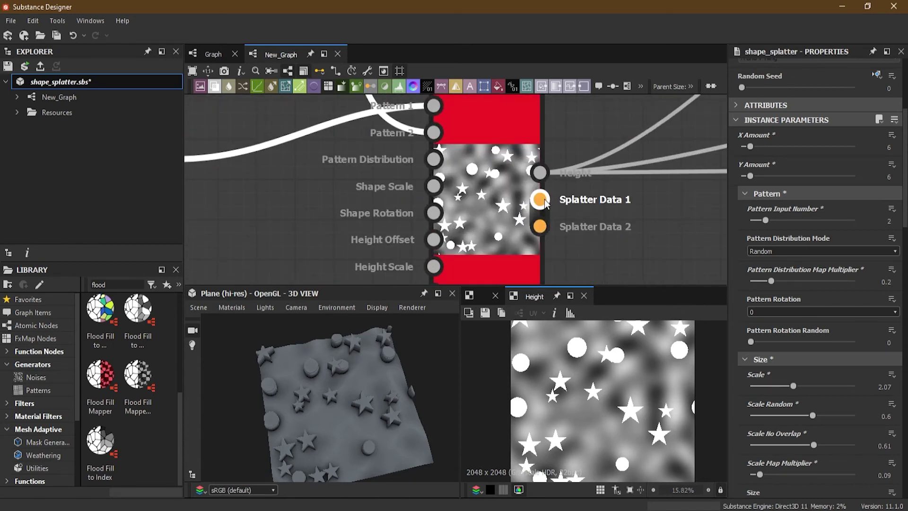
mouse_move(545, 203)
scroll(540, 201, up, 1)
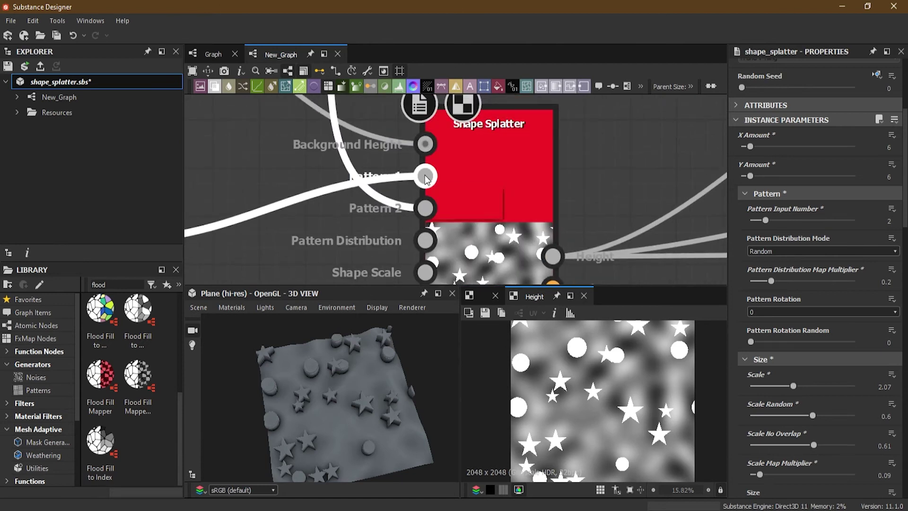
middle_drag(529, 264, 423, 157)
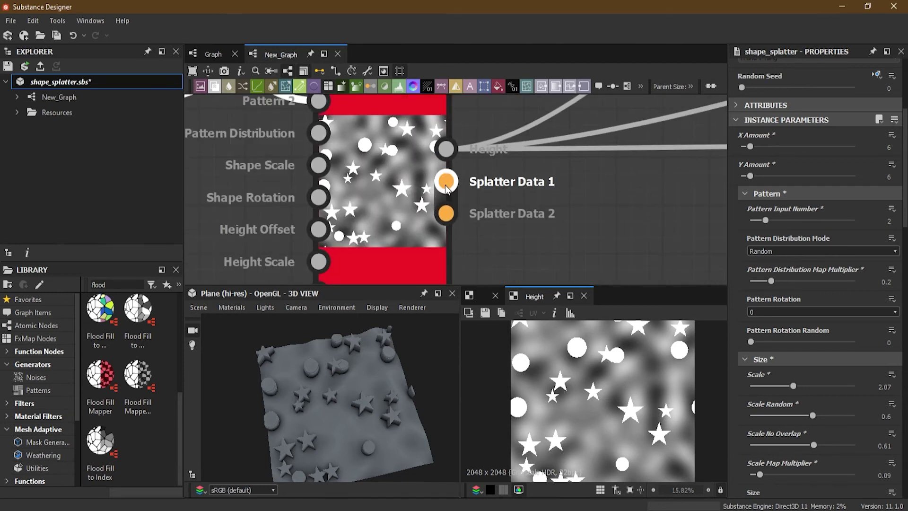
mouse_move(452, 220)
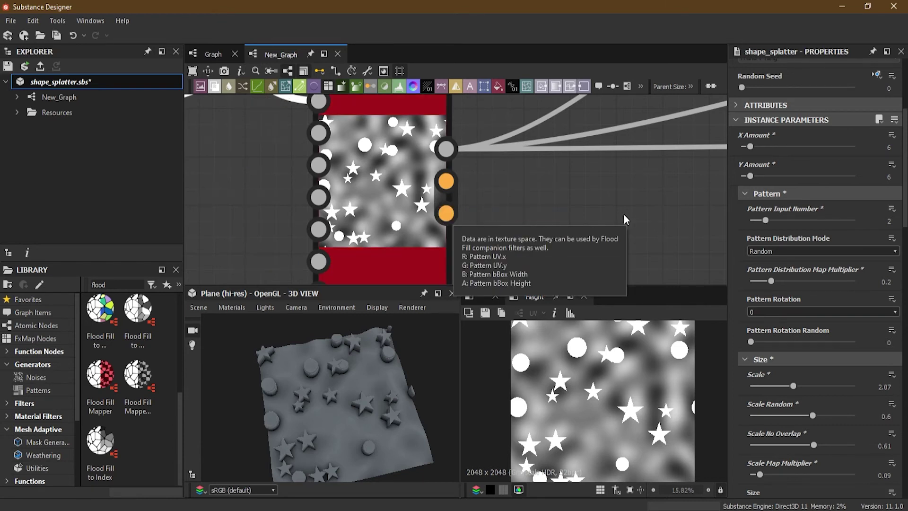
- Move the Uniform Color and Base Color nodes beside the Shape Splatter
scroll(641, 180, down, 3)
middle_drag(642, 181, 457, 265)
scroll(434, 228, down, 3)
drag(631, 134, 518, 156)
drag(598, 138, 474, 266)
middle_drag(470, 244, 524, 249)
scroll(487, 185, up, 3)
drag(524, 248, 541, 219)
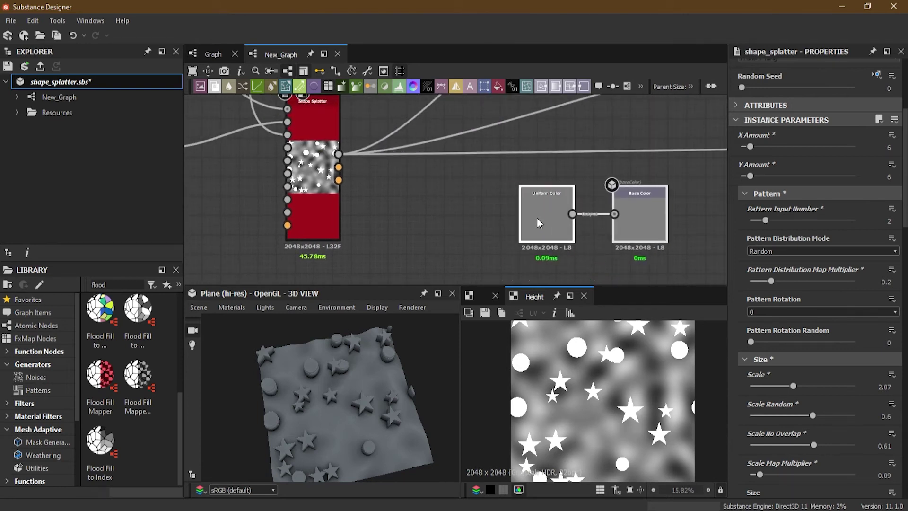
- Delete the Uniform Color node feeding Base Color, then add a Color node and remove it again
click(556, 227)
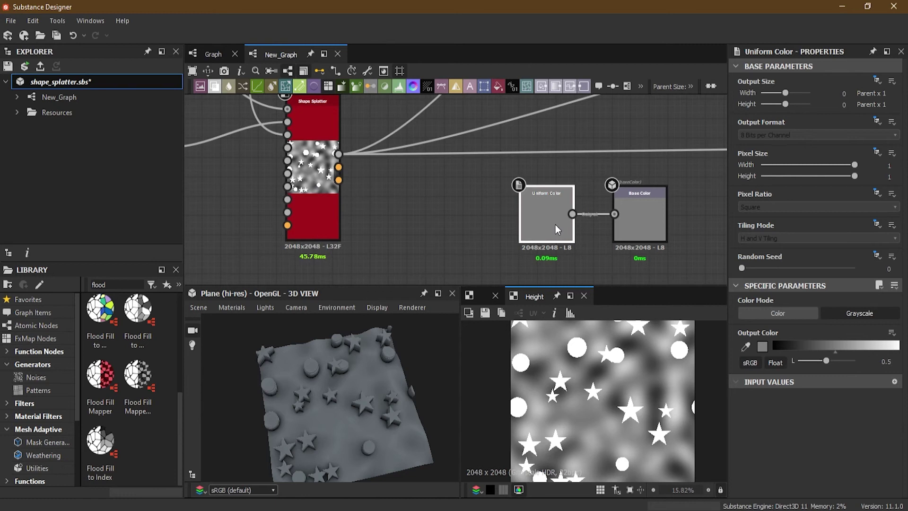
key(Delete)
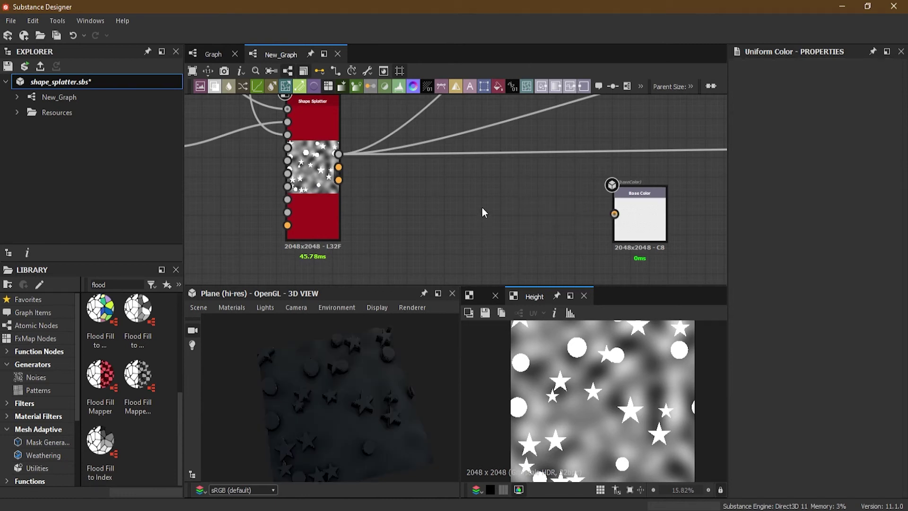
key(space)
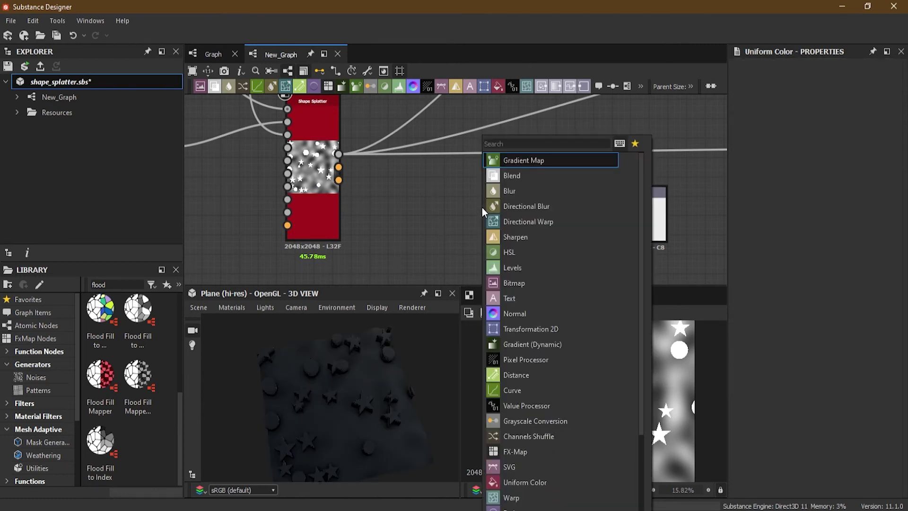
text(c)
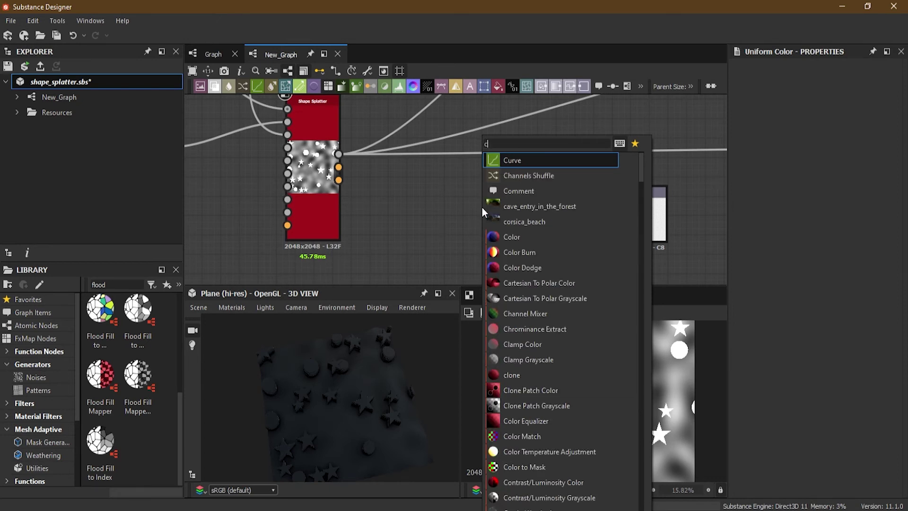
text(olor)
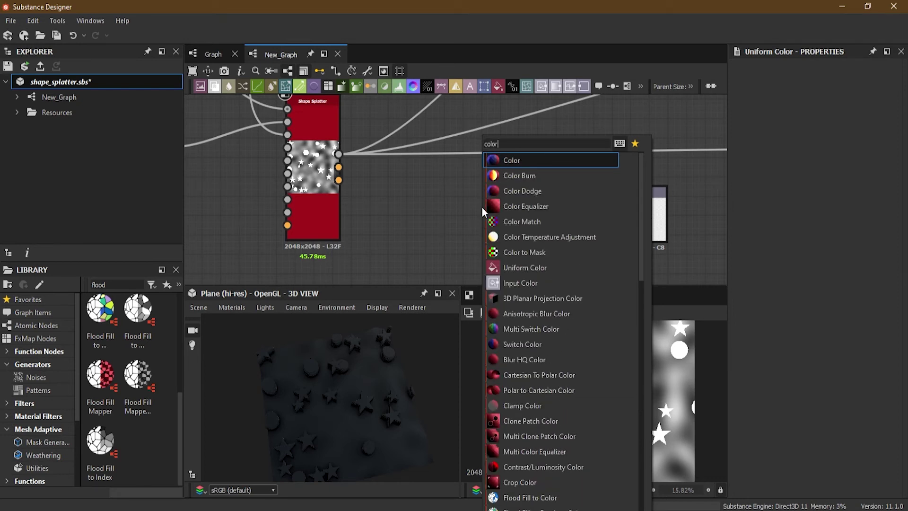
click(528, 163)
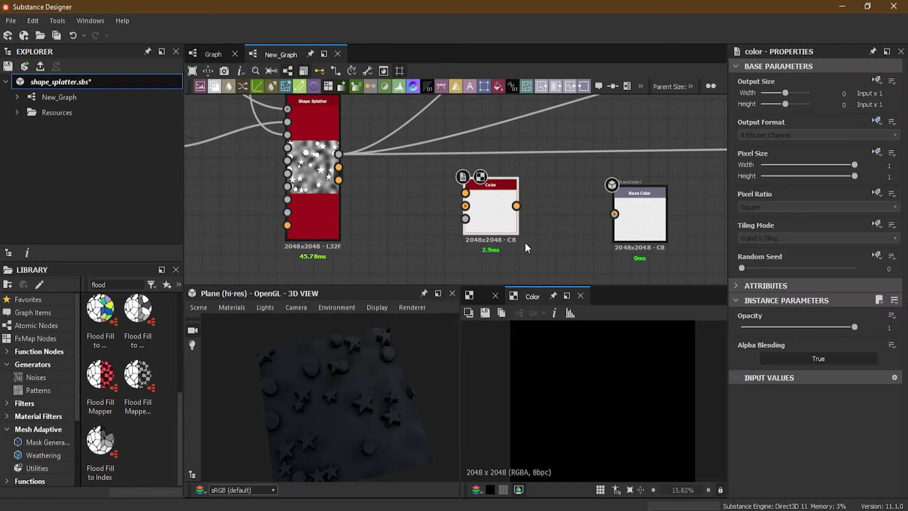
scroll(495, 216, up, 3)
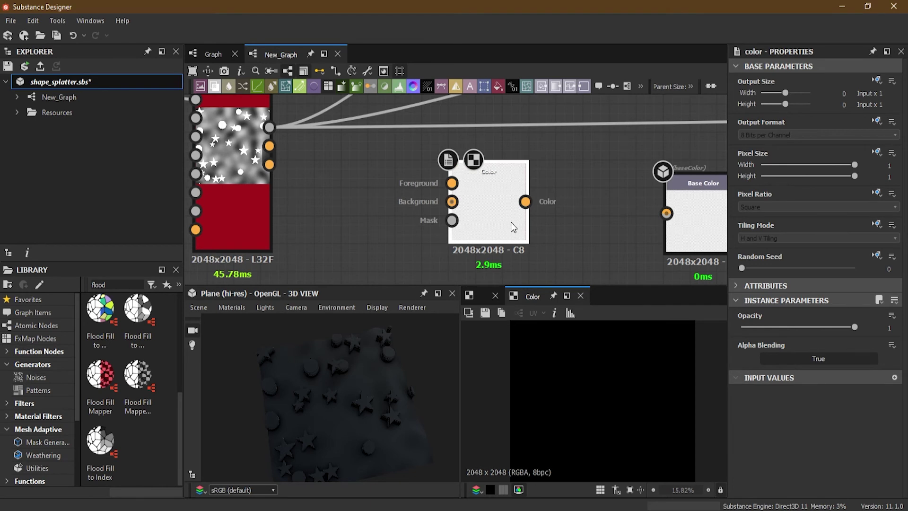
key(Delete)
- Add a Gradient Map node and wire the Shape Splatter's Splatter Data 1 output into its Input
key(space)
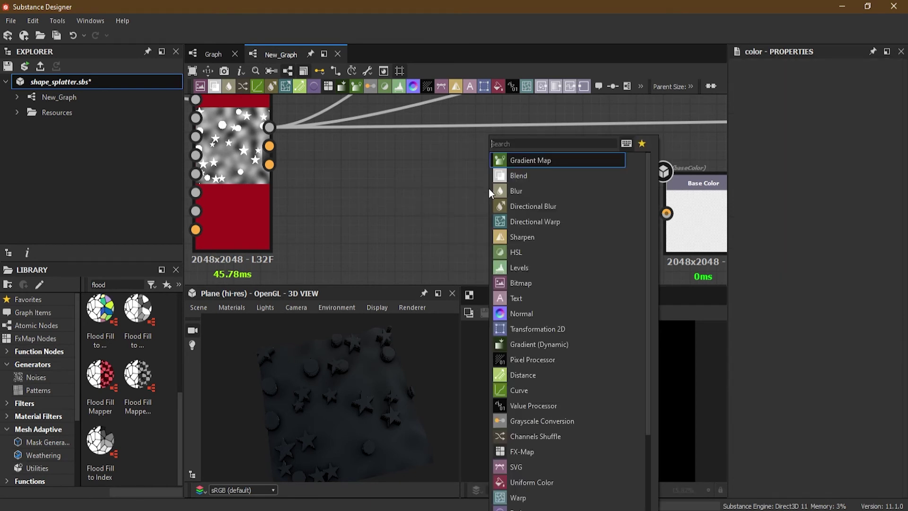
text(gr)
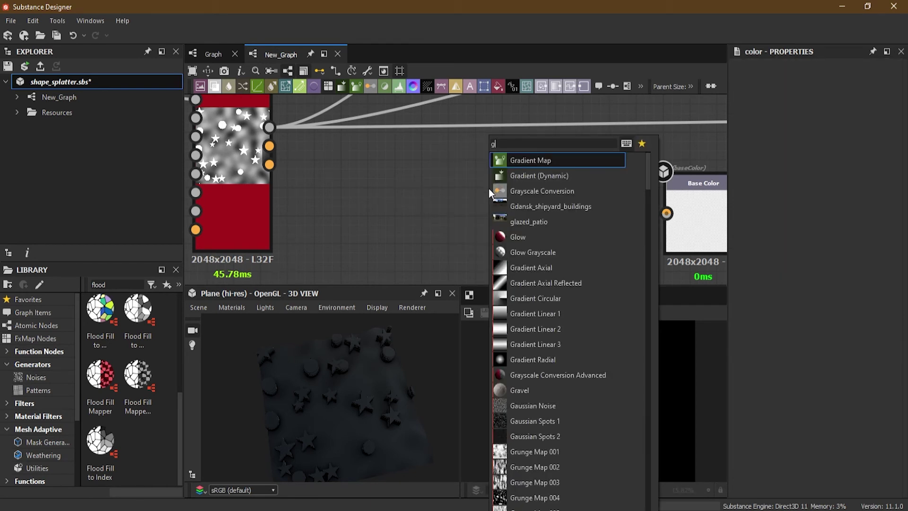
click(518, 161)
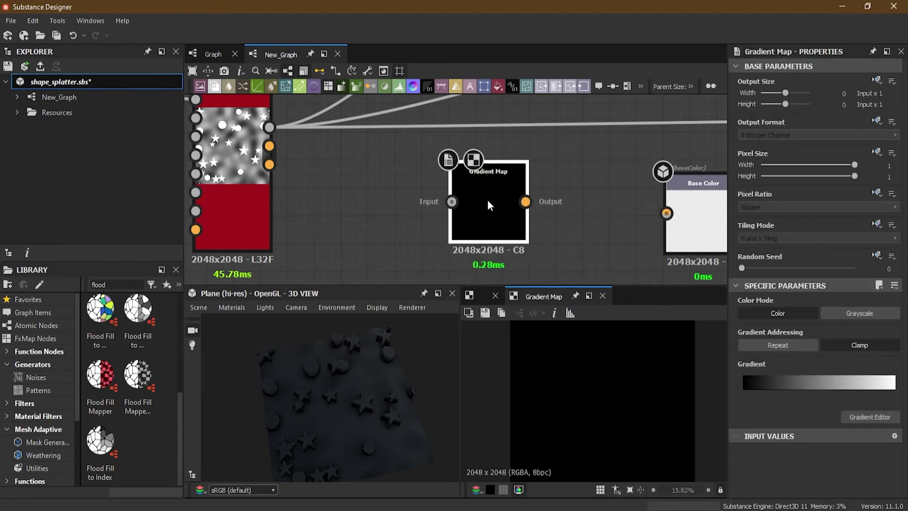
drag(273, 149, 447, 202)
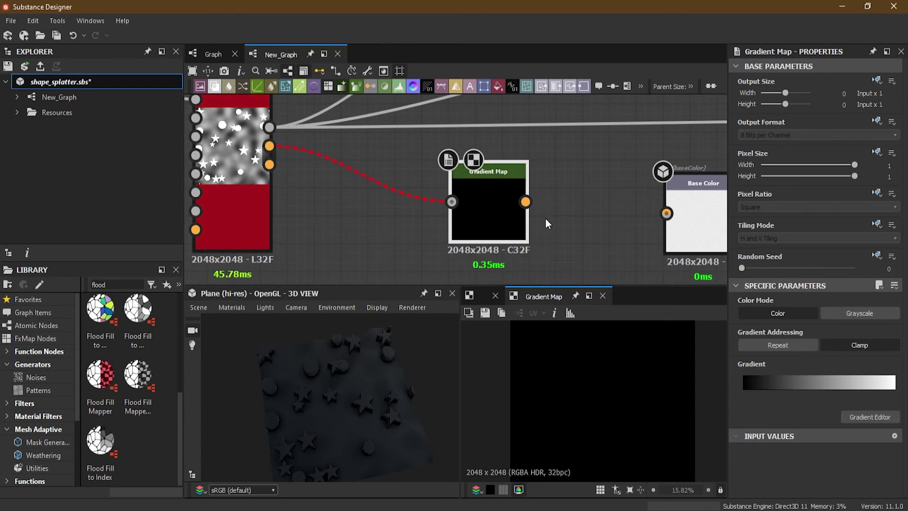
- Try the Gradient Map's grayscale mode, switch back to Color, and try repeating addressing
middle_drag(525, 227, 578, 231)
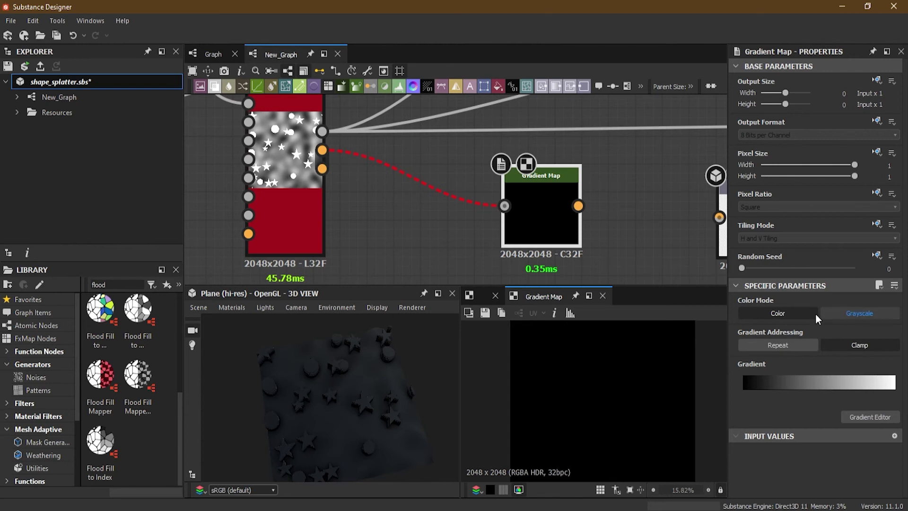
click(843, 314)
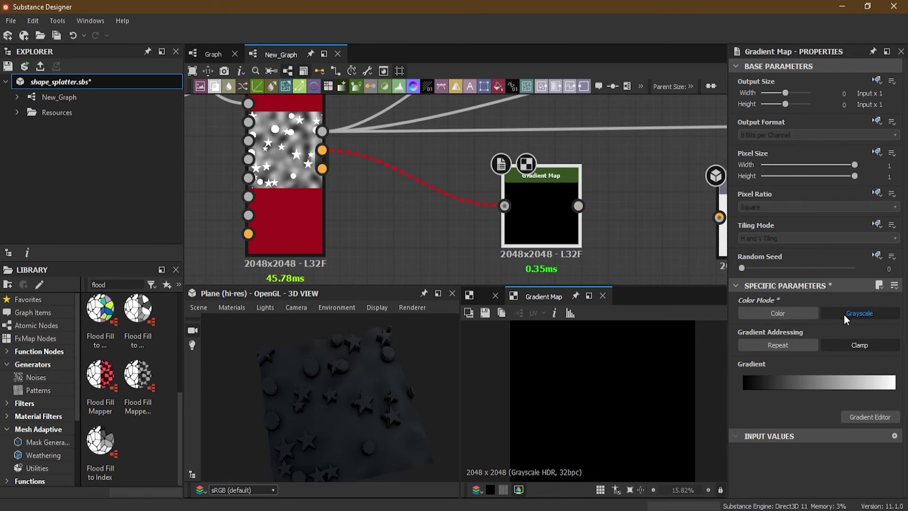
click(810, 312)
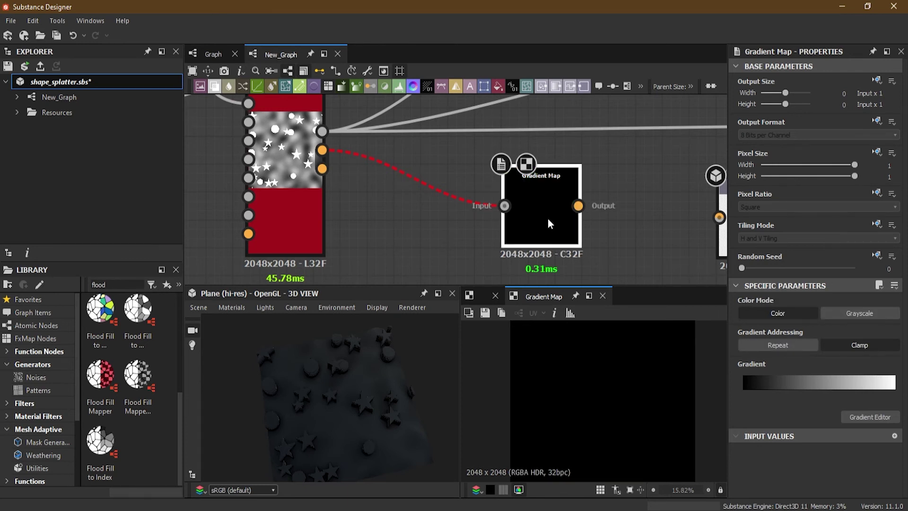
click(765, 342)
- Set the Gradient Map's addressing back to Clamp
click(838, 339)
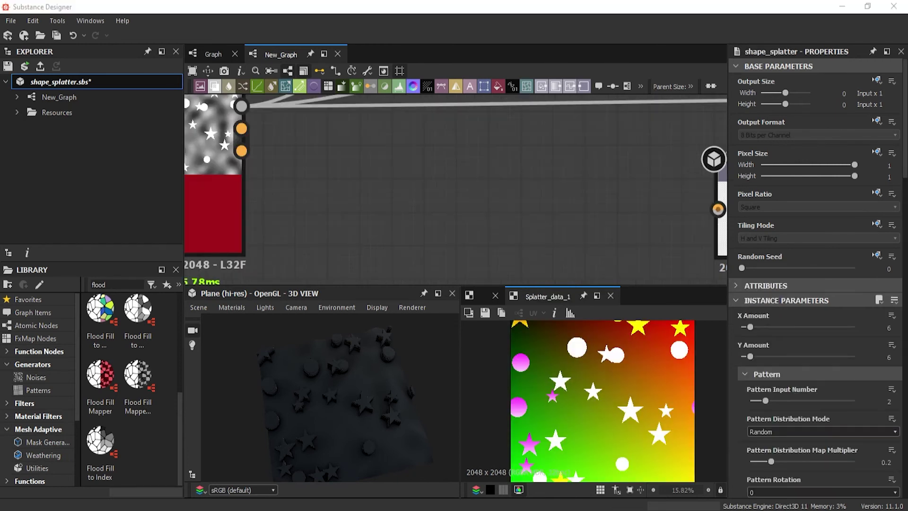
mouse_move(508, 165)
middle_down()
mouse_move(417, 160)
mouse_move(510, 172)
middle_up()
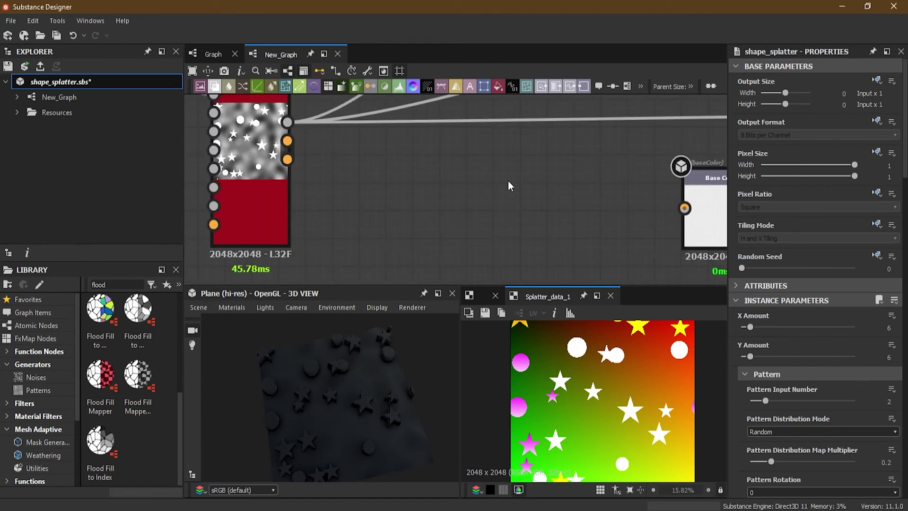
middle_drag(467, 186, 436, 165)
- Add a Shape Splatter Blend Color node via the 'spl' search and move it right
key(space)
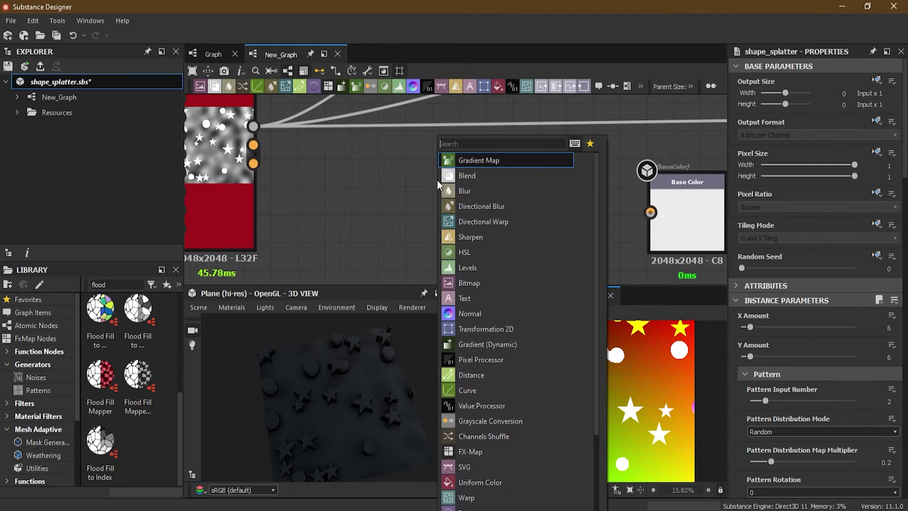
text(spl)
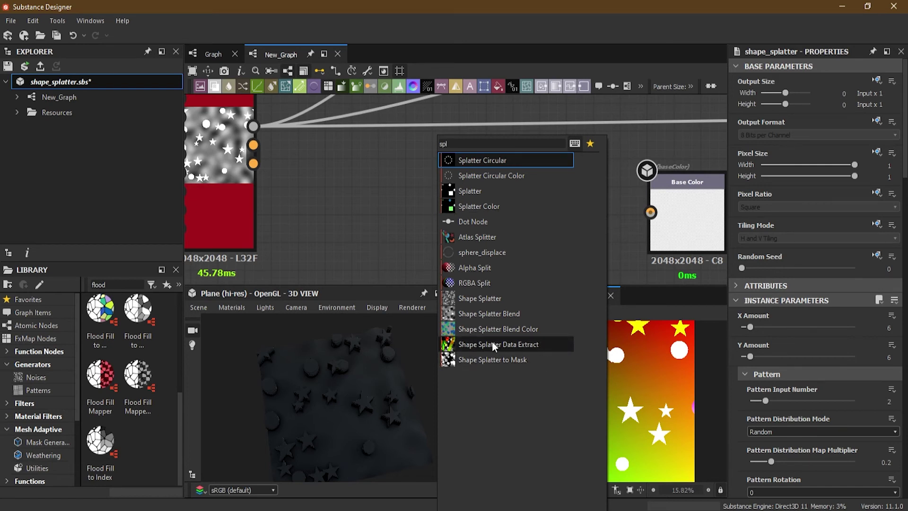
click(529, 329)
drag(456, 211, 512, 211)
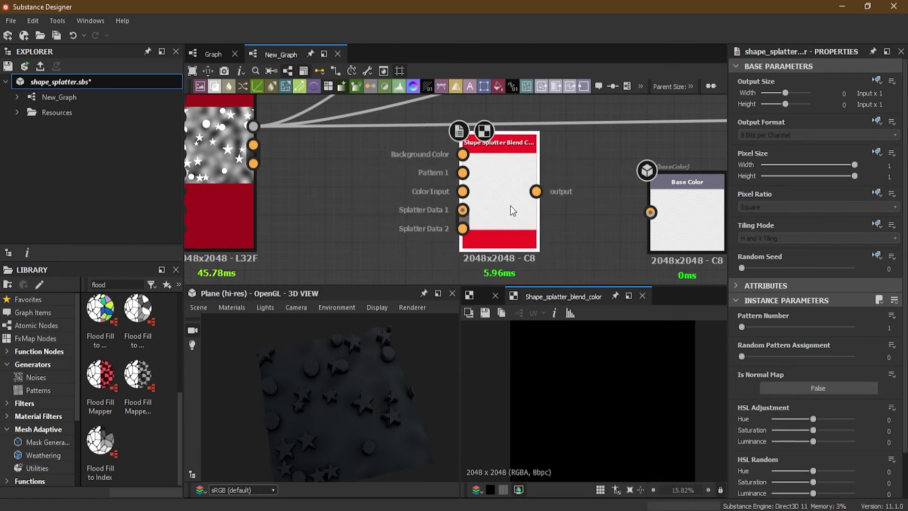
scroll(510, 206, down, 2)
scroll(397, 186, up, 3)
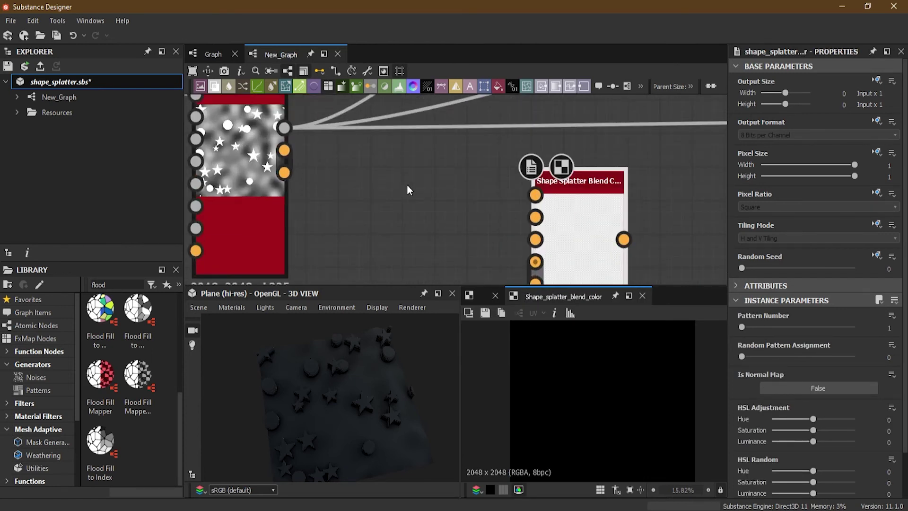
middle_drag(514, 166, 527, 201)
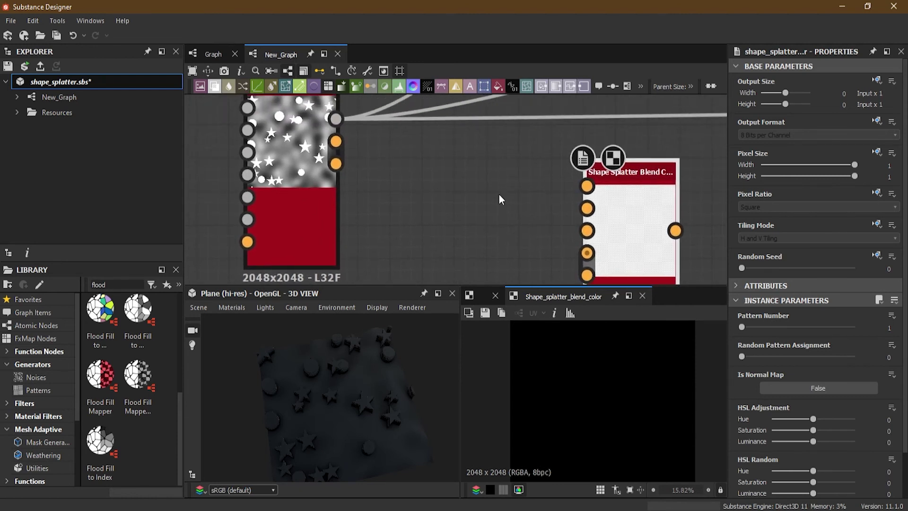
- Preview Splatter Data 1, drop an unconnected wire, then preview the Splatter Data 2 output
click(336, 141)
drag(336, 141, 510, 278)
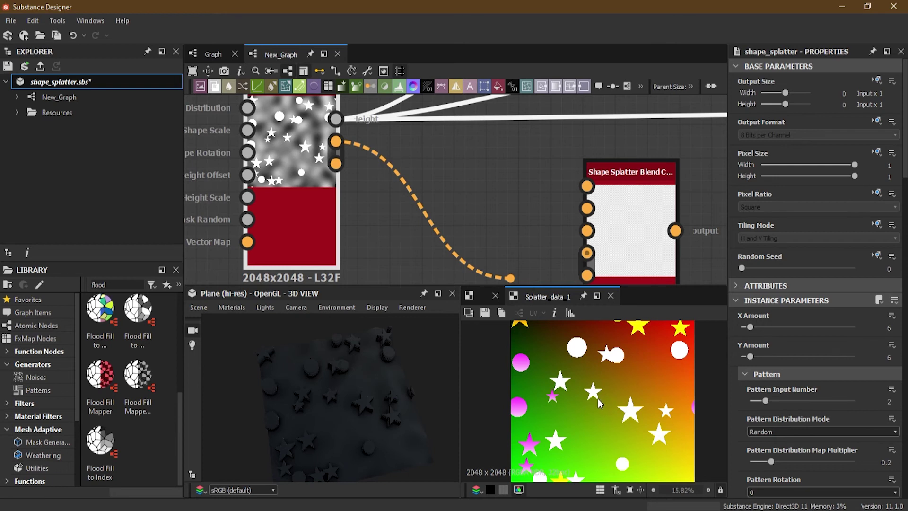
drag(604, 372, 422, 246)
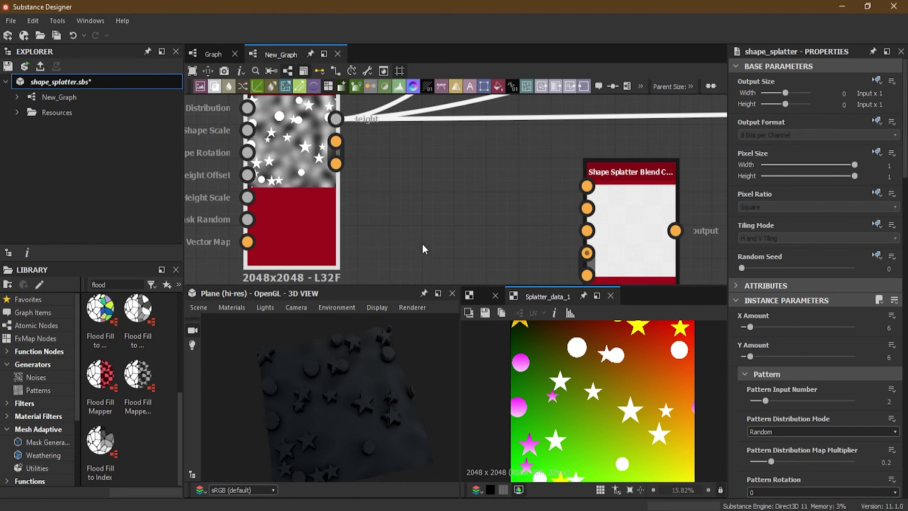
double_click(335, 164)
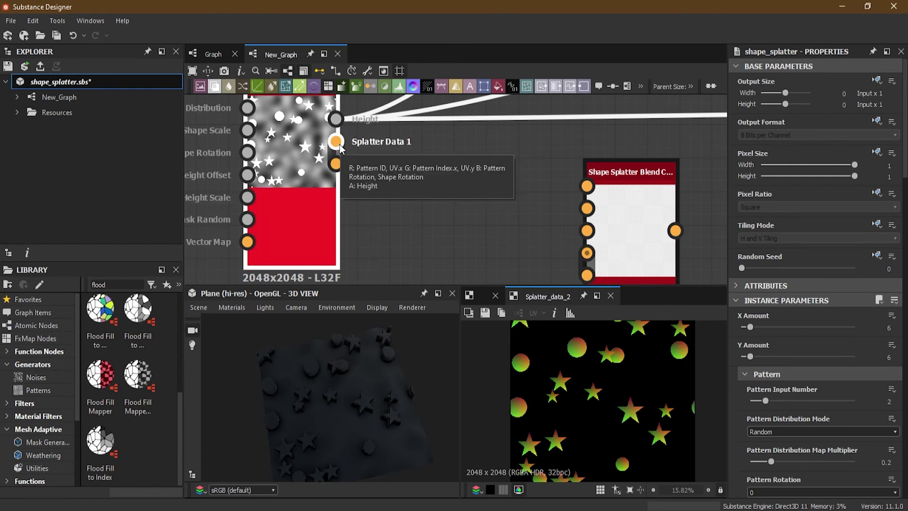
- Wire Splatter Data 1 and 2 into the blend node's matching inputs and preview the blend node
middle_drag(488, 218, 469, 187)
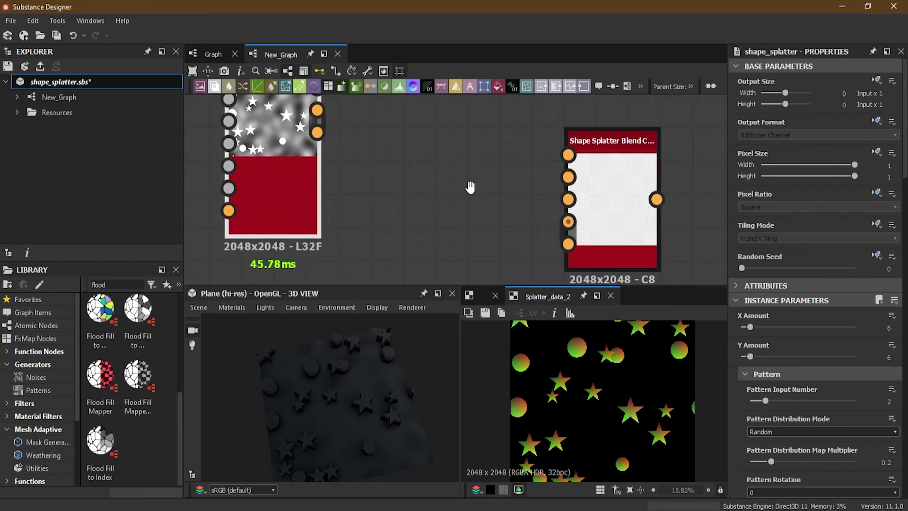
middle_drag(314, 110, 325, 119)
drag(327, 120, 579, 230)
drag(328, 141, 579, 253)
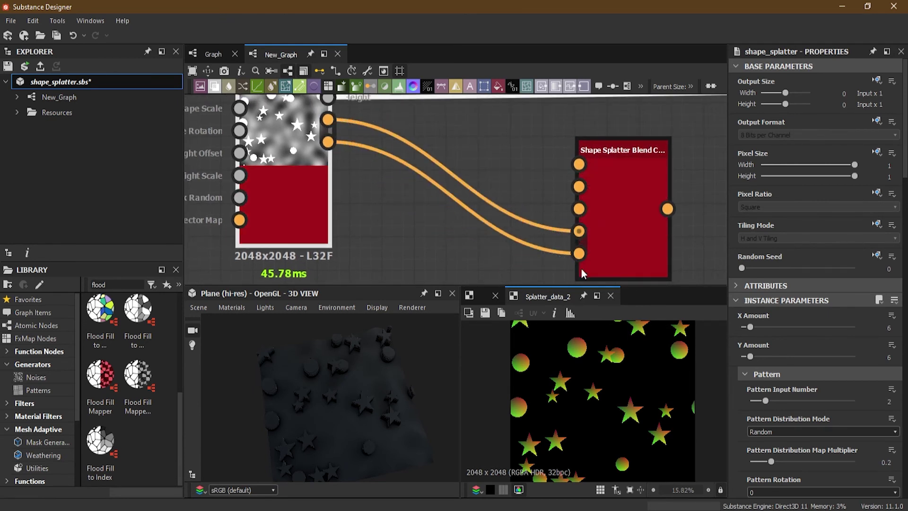
double_click(615, 191)
scroll(618, 232, up, 3)
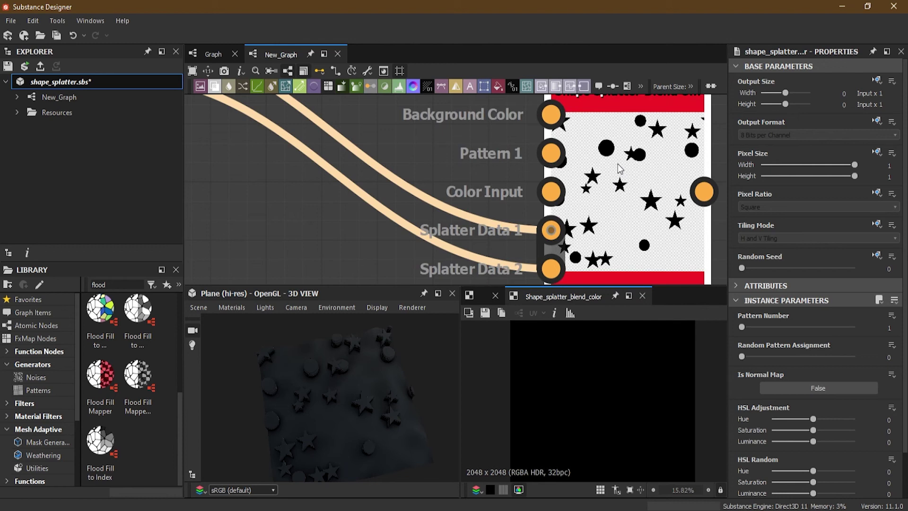
scroll(333, 208, down, 4)
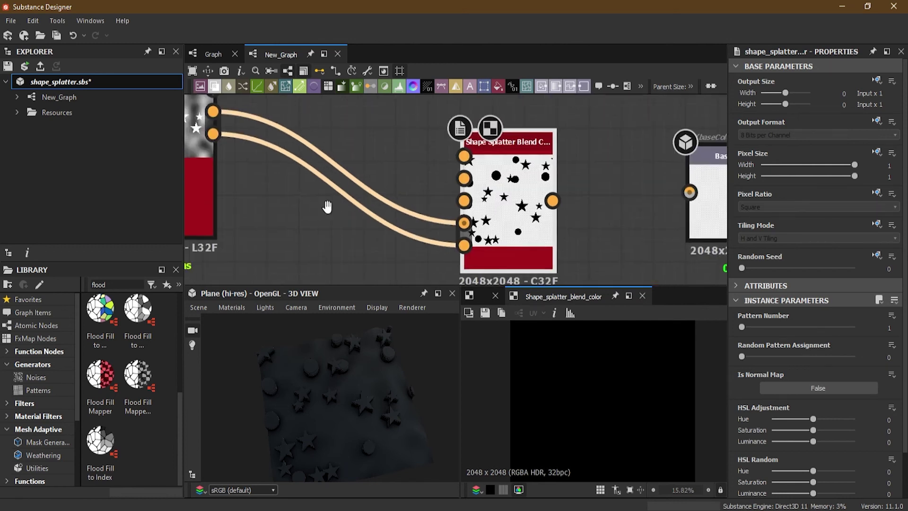
- Raise the blend node's Pattern Number from 1 to 2
middle_drag(302, 190, 460, 246)
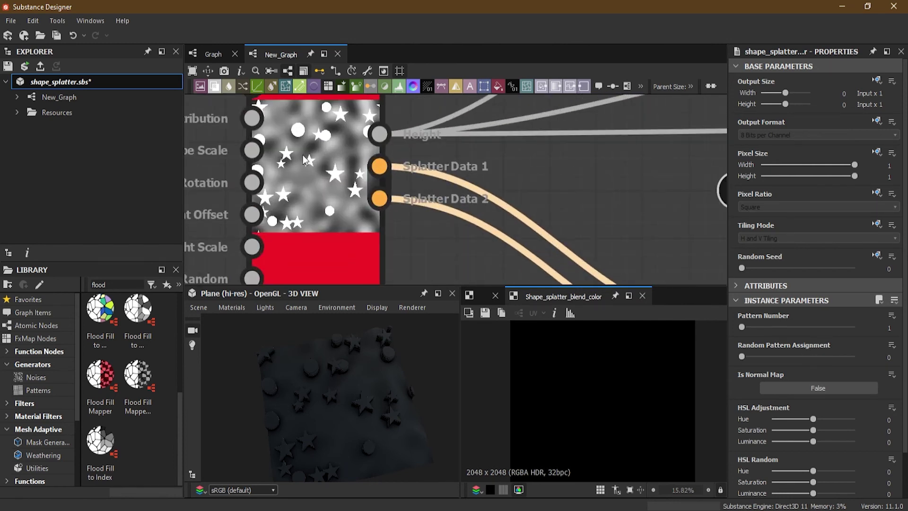
middle_drag(272, 144, 353, 189)
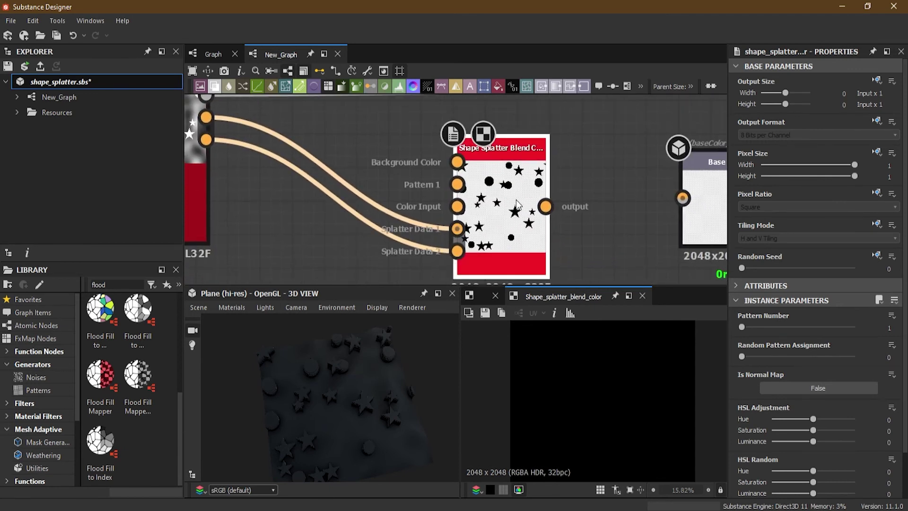
scroll(482, 188, up, 2)
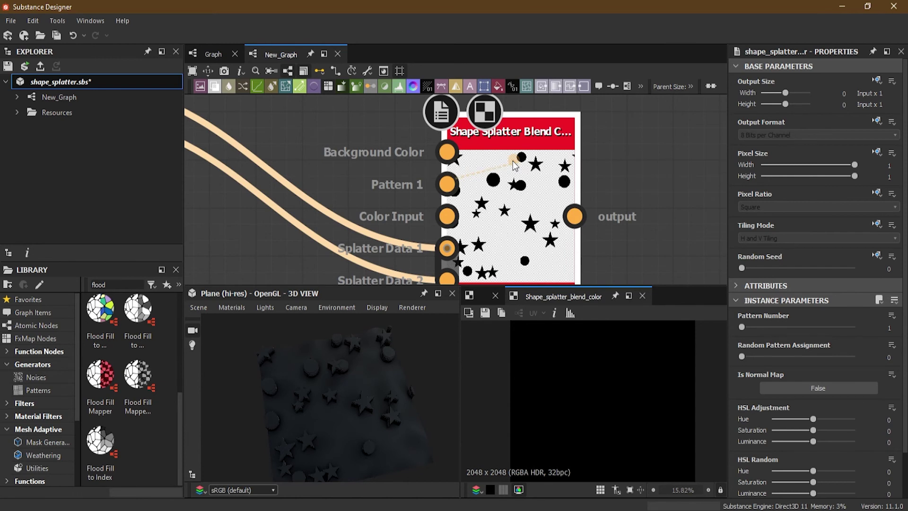
right_click(513, 162)
click(514, 174)
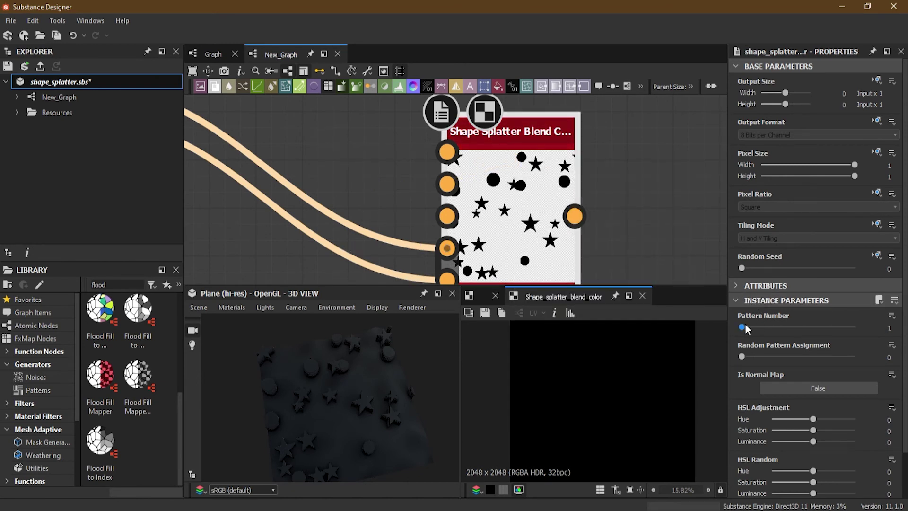
drag(746, 324, 752, 328)
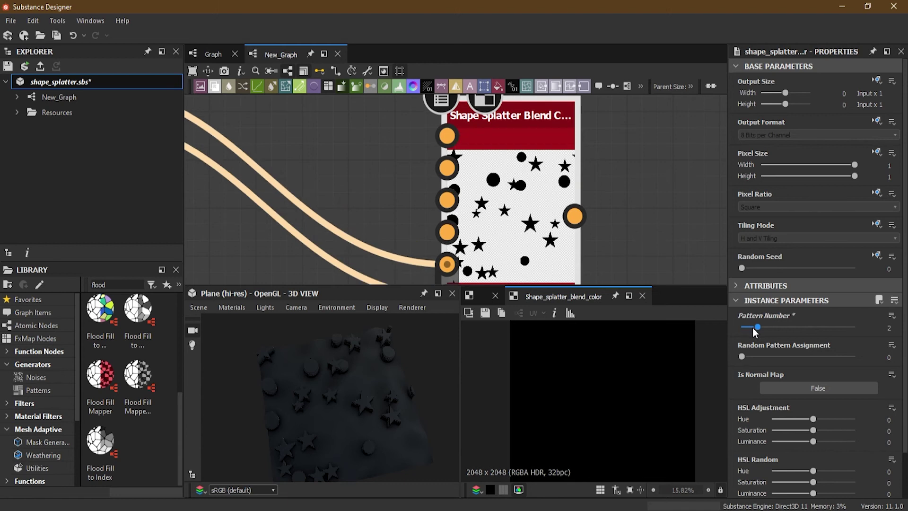
scroll(530, 199, down, 2)
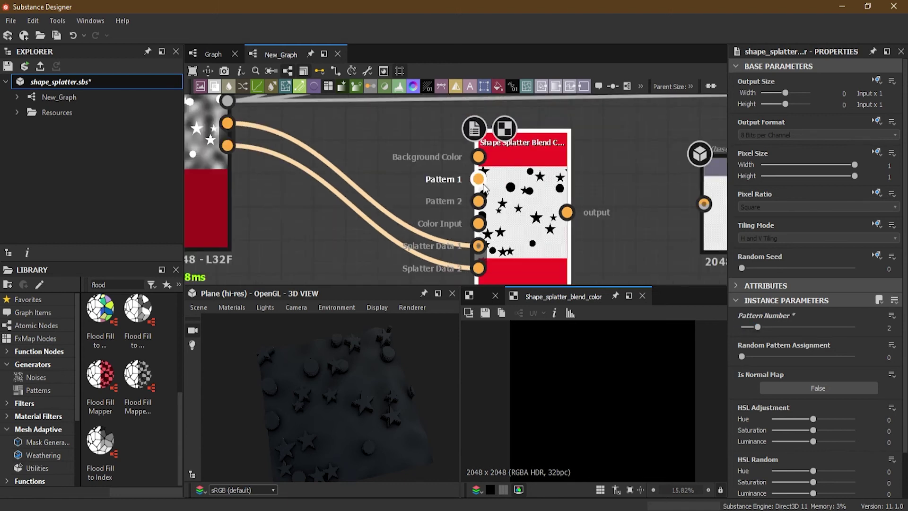
scroll(478, 203, down, 5)
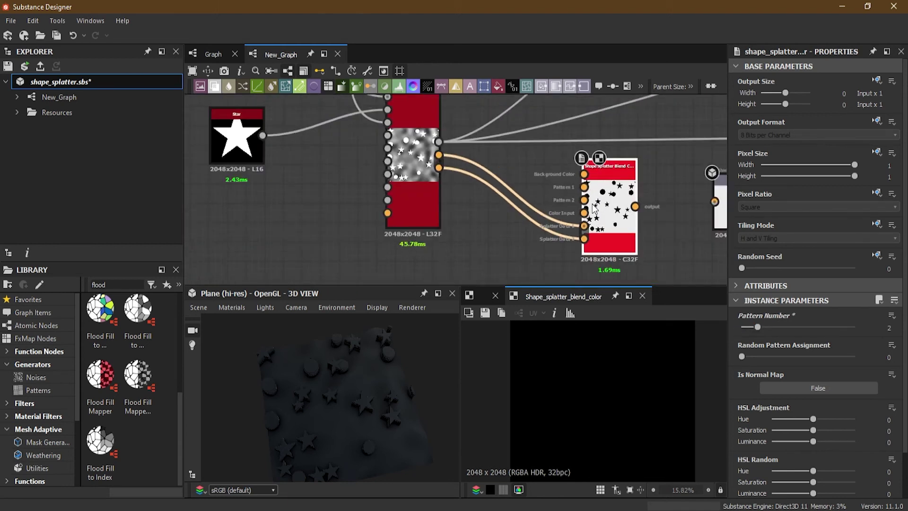
- Add a black Uniform Color node beside the Shape Splatter Blend Color node
drag(504, 198, 542, 237)
click(478, 188)
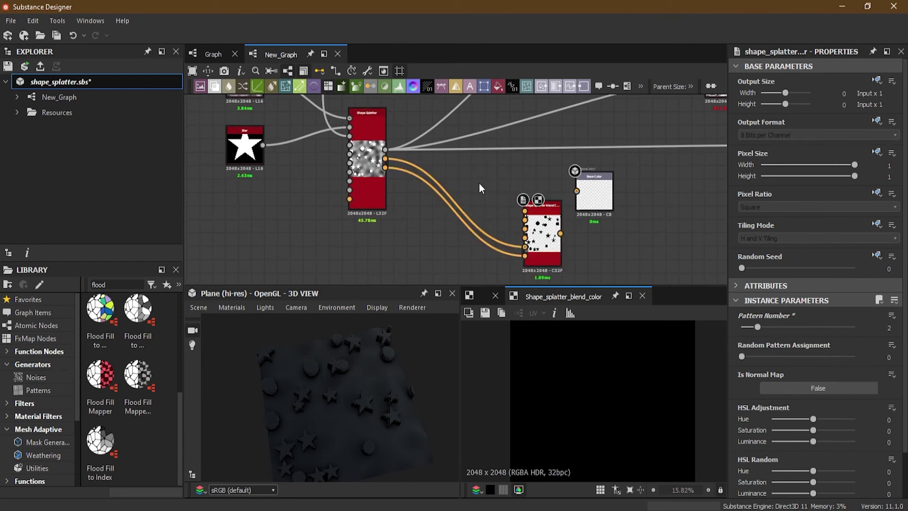
key(space)
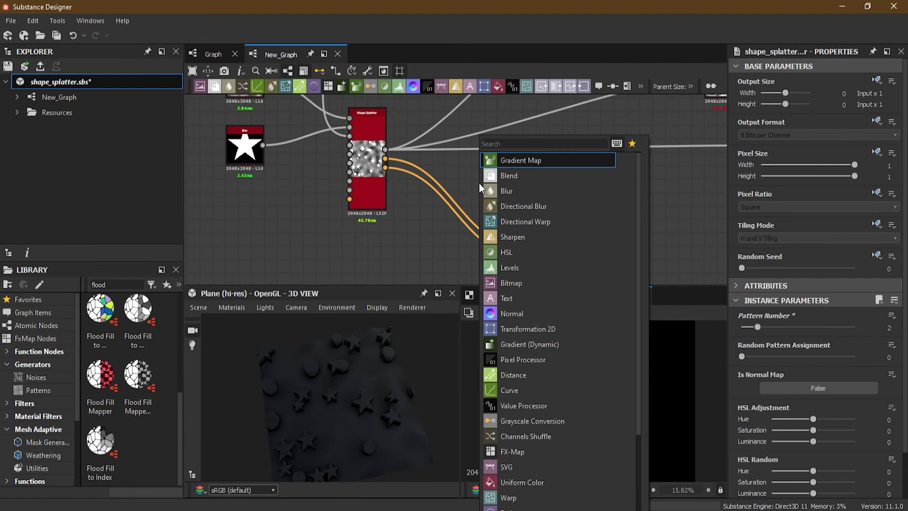
text(u)
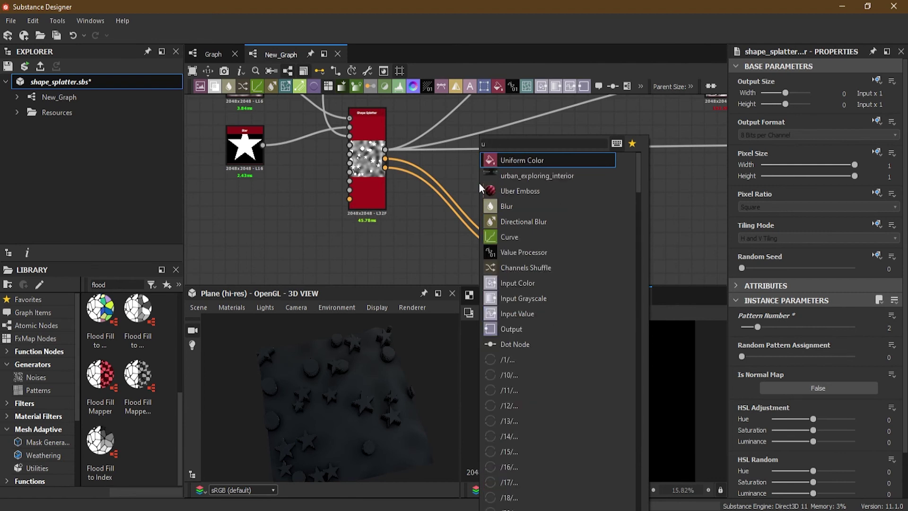
text(n)
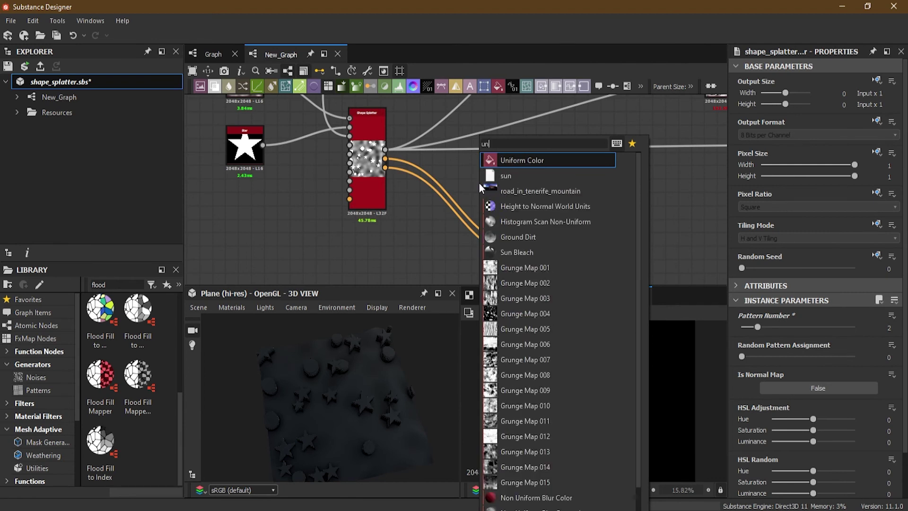
click(526, 160)
middle_drag(527, 160, 534, 134)
scroll(420, 217, down, 3)
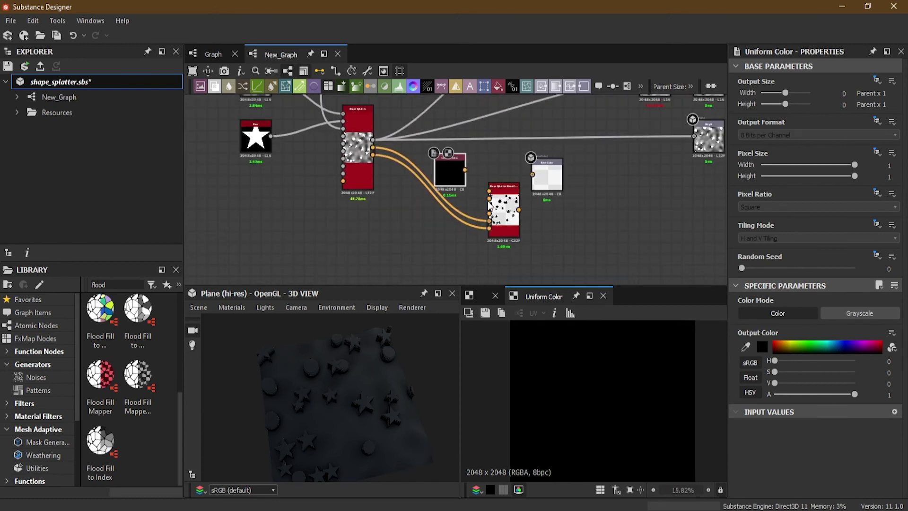
middle_drag(544, 170, 453, 220)
drag(453, 220, 535, 233)
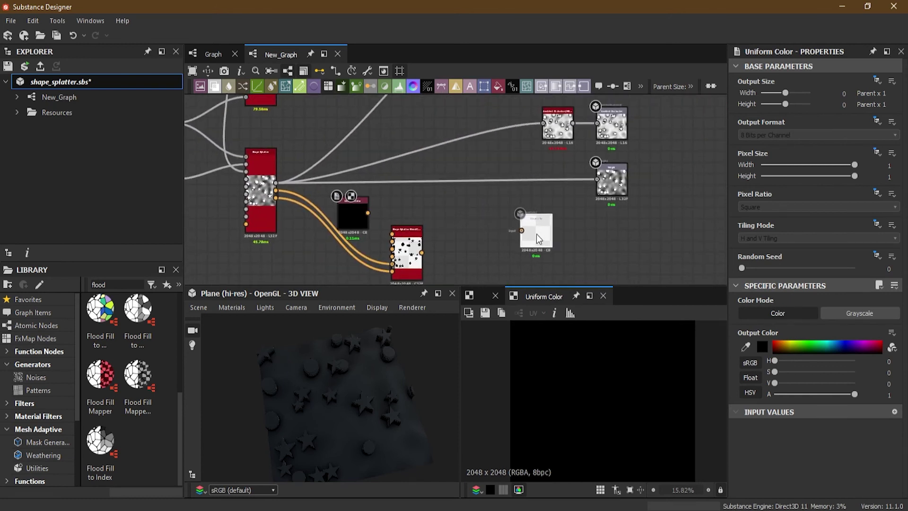
- Rearrange the nodes and duplicate the Uniform Color twice, stacking the copies vertically
drag(409, 252, 472, 253)
drag(345, 222, 378, 201)
scroll(422, 211, up, 2)
middle_drag(421, 211, 357, 156)
drag(358, 157, 369, 127)
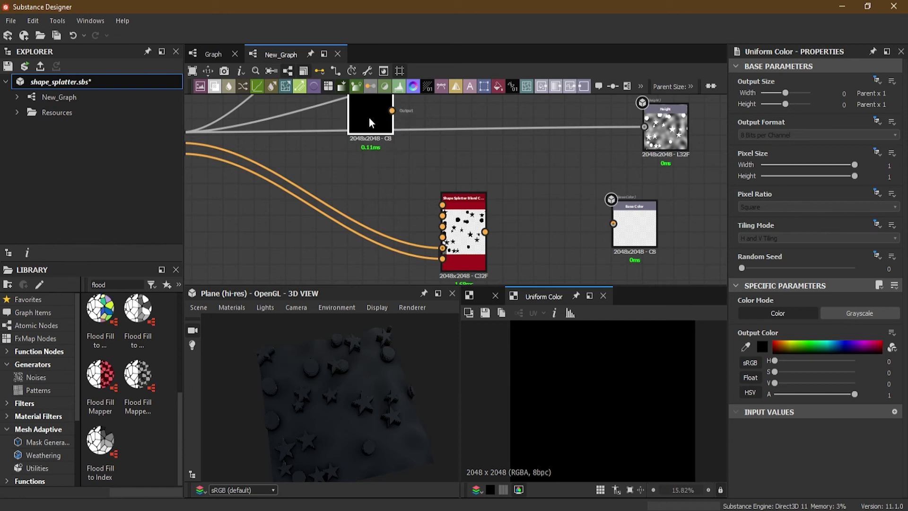
key(ctrl+d)
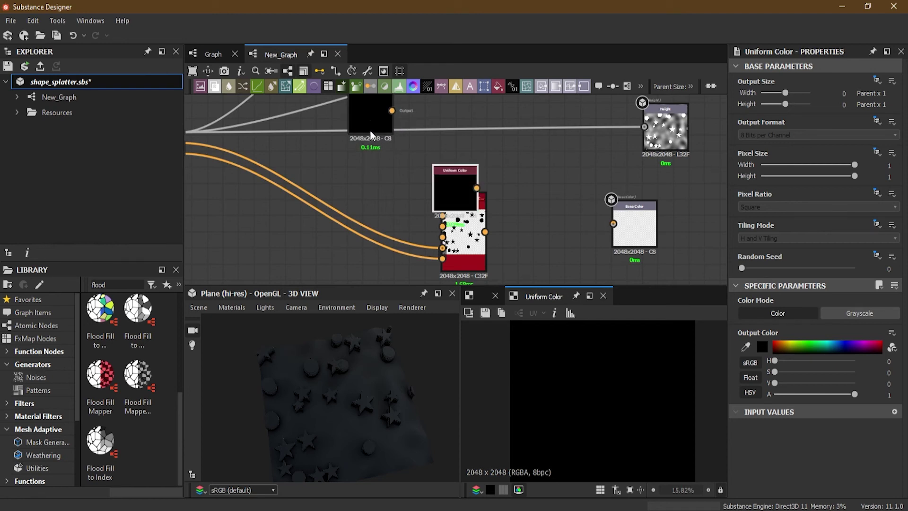
drag(449, 186, 367, 175)
key(ctrl+d)
drag(438, 194, 354, 246)
- Insert reroute dots on the splatter data wires and route them below the colour nodes
click(370, 166)
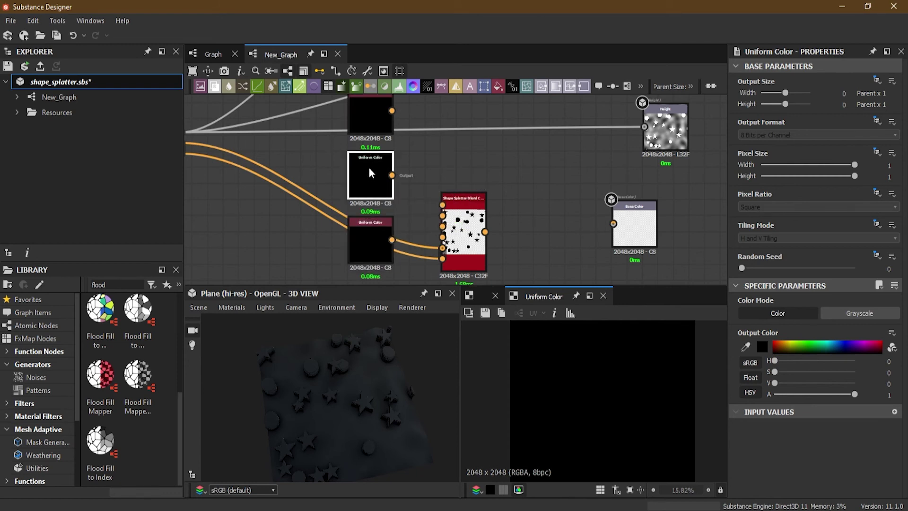
scroll(412, 180, down, 2)
drag(448, 220, 453, 159)
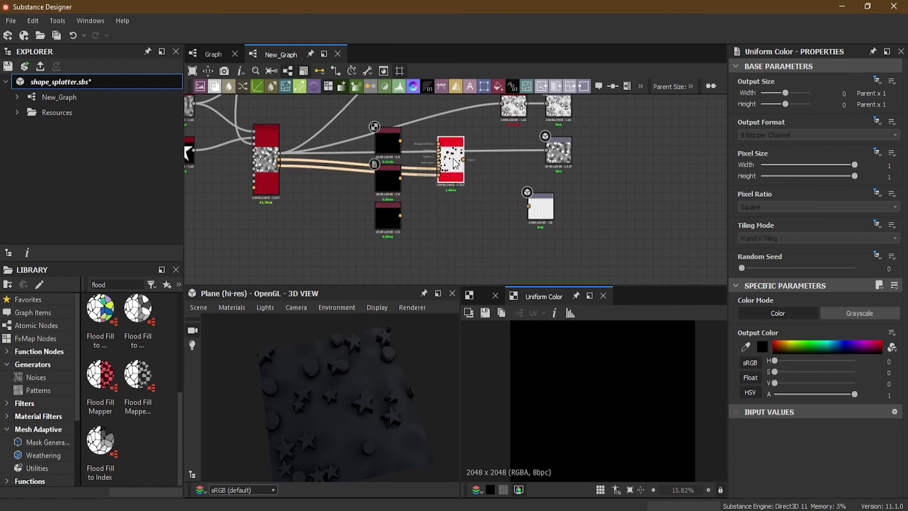
scroll(424, 158, up, 3)
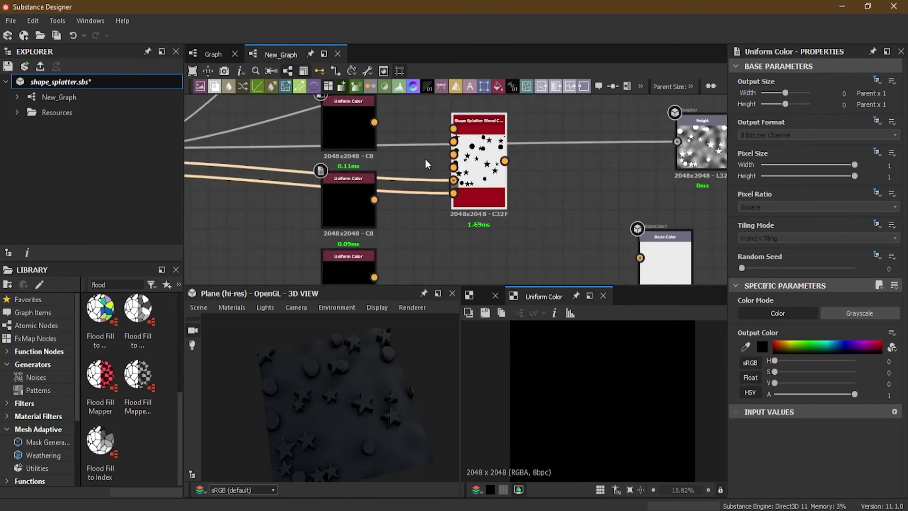
key(alt)
alt+click(406, 180)
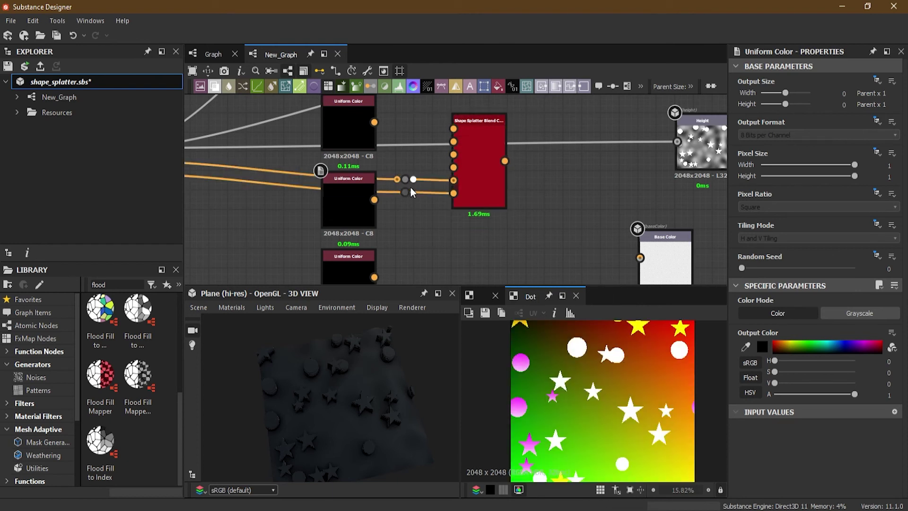
scroll(407, 184, down, 3)
drag(410, 192, 404, 262)
drag(409, 186, 398, 257)
scroll(403, 206, up, 1)
scroll(404, 205, up, 2)
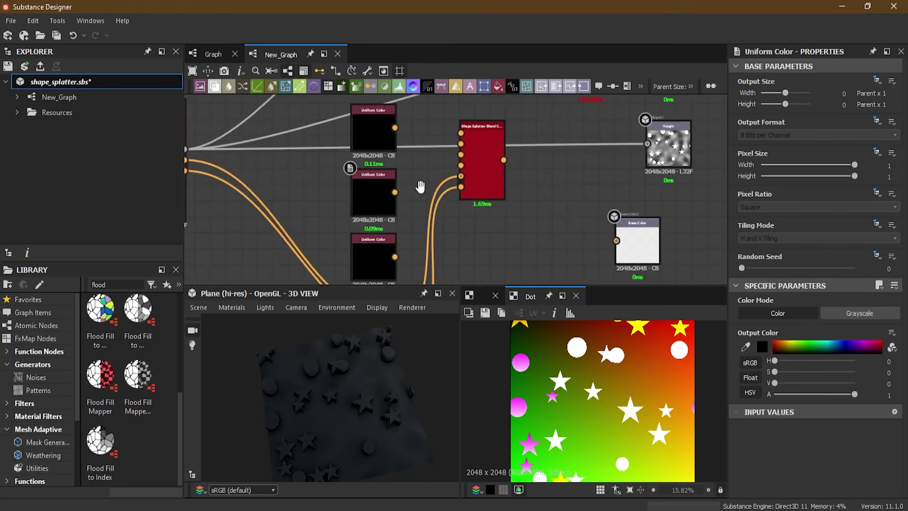
scroll(395, 139, up, 3)
- Make the top Uniform Color olive yellow and connect it to the blend's Background Color
double_click(344, 144)
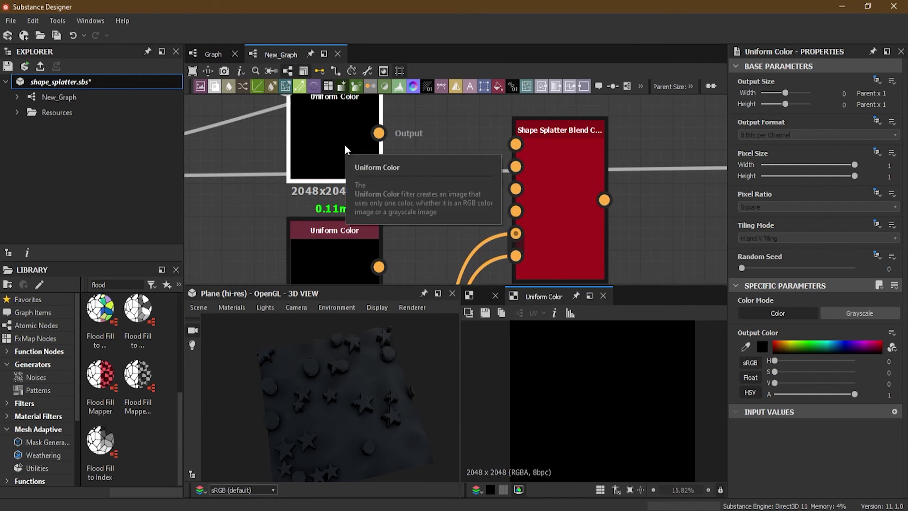
drag(815, 348, 785, 347)
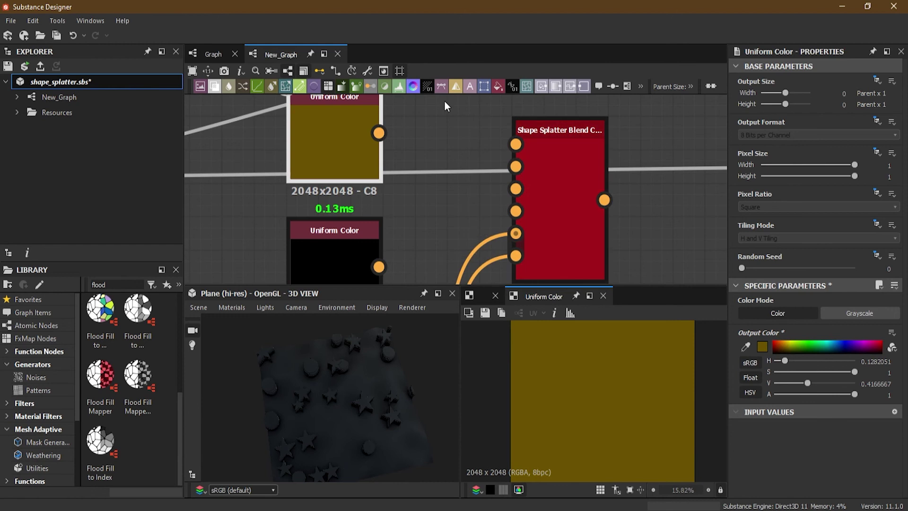
drag(384, 135, 516, 146)
- Connect the blend node's output to the Base Color output's Input
middle_drag(416, 209, 417, 182)
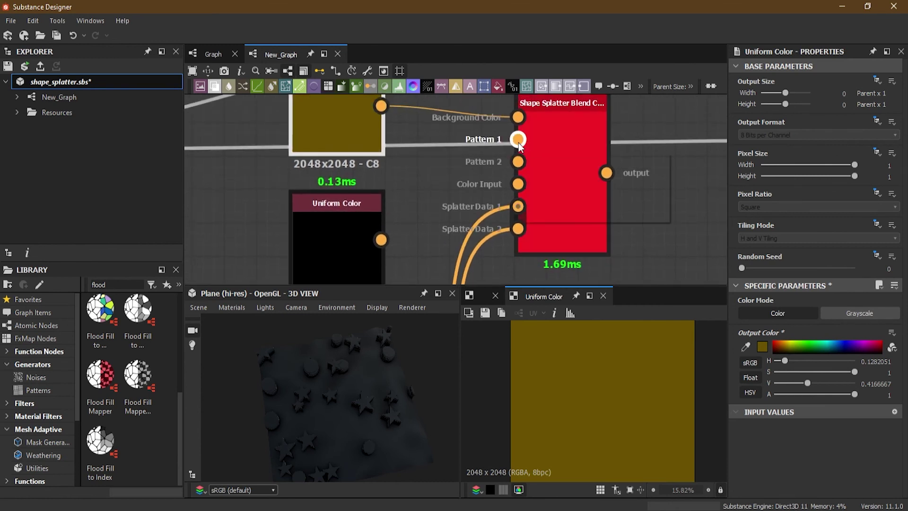
scroll(674, 222, down, 2)
middle_drag(675, 227, 476, 207)
drag(418, 176, 478, 185)
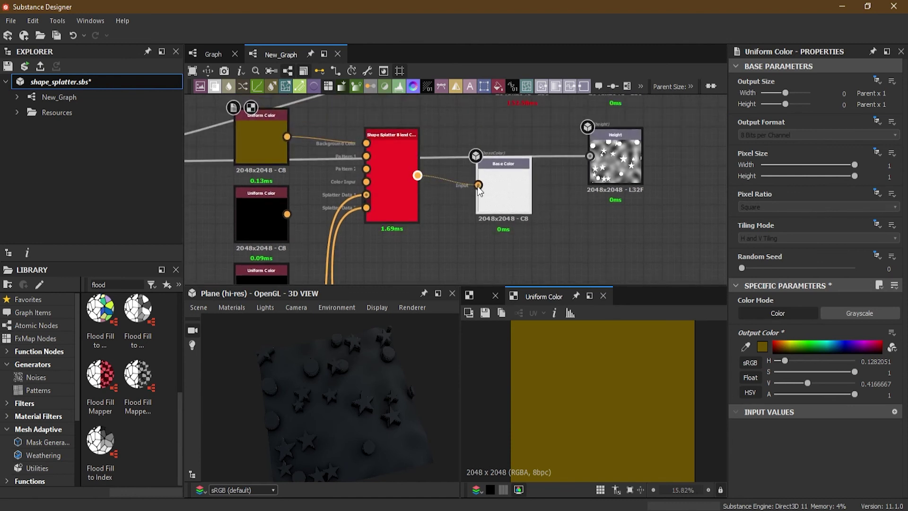
click(512, 189)
middle_drag(329, 197, 462, 192)
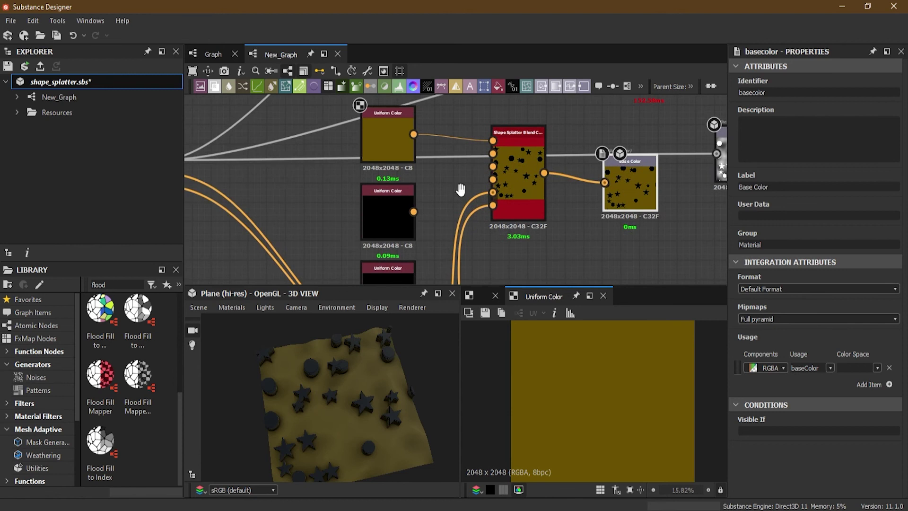
- Make the second Uniform Color red and connect it to the blend's Pattern 1 input
scroll(442, 189, up, 3)
click(335, 215)
double_click(335, 214)
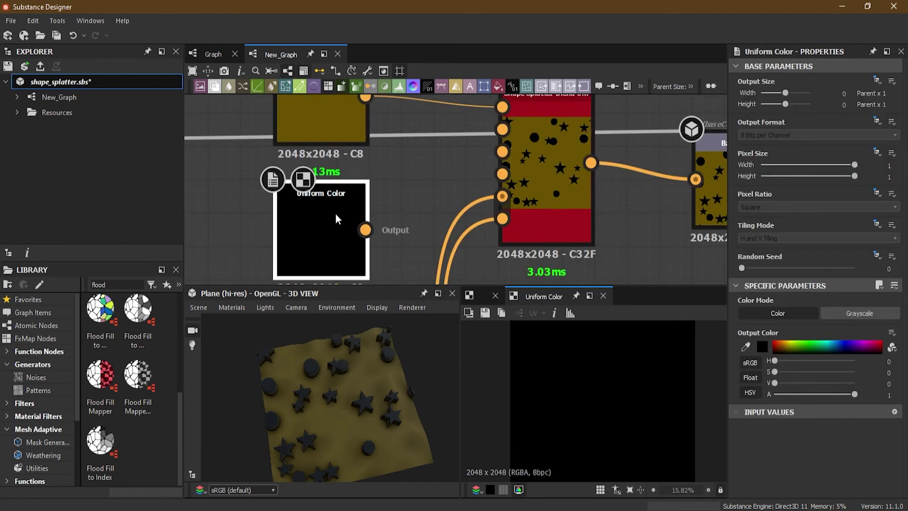
drag(780, 346, 773, 346)
drag(365, 230, 495, 131)
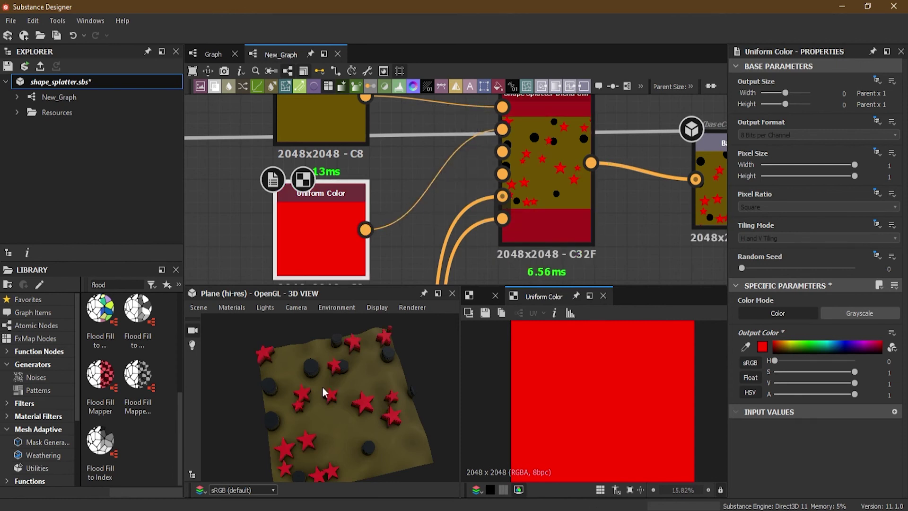
- Make the lowest Uniform Color dark blue and connect it to the blend's Color Input
scroll(393, 243, down, 1)
middle_drag(394, 243, 400, 180)
scroll(397, 217, down, 1)
click(344, 267)
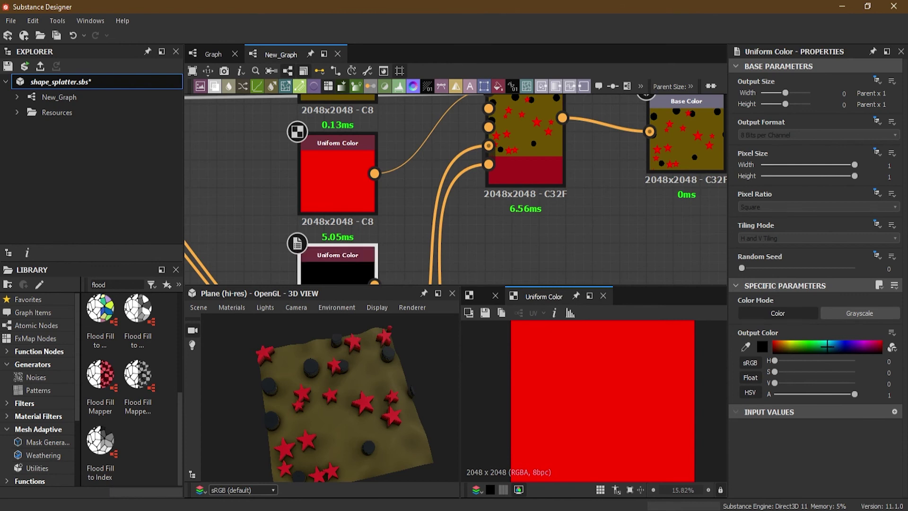
click(838, 346)
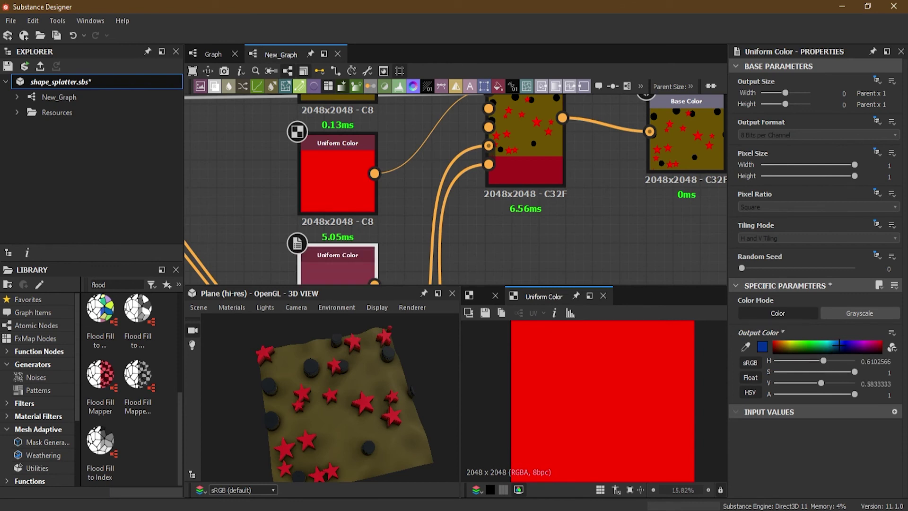
middle_drag(471, 240, 470, 191)
double_click(339, 224)
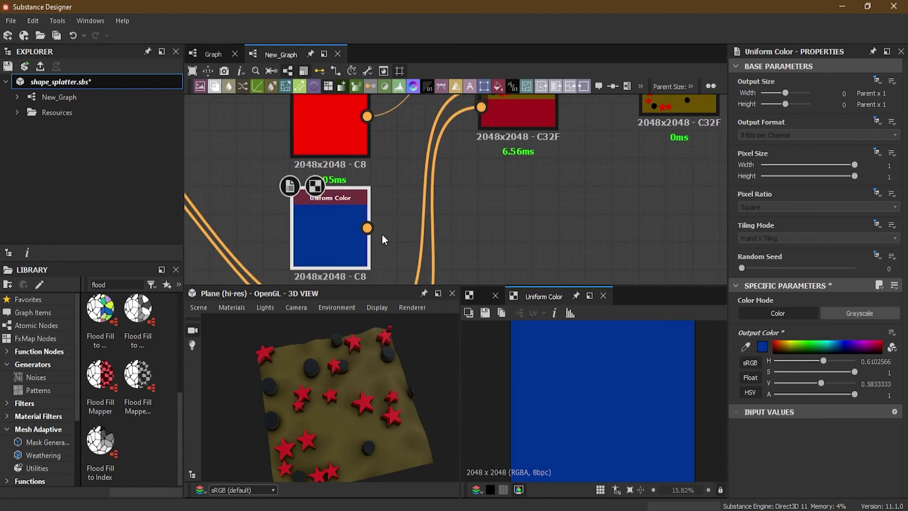
scroll(400, 222, down, 2)
middle_drag(398, 223, 390, 258)
drag(368, 269, 448, 158)
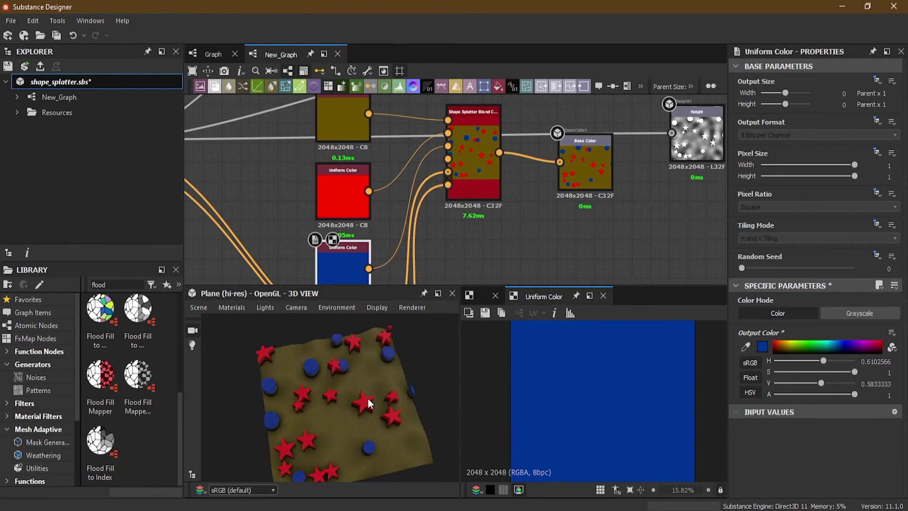
- Orbit and zoom the 3D view to inspect the red stars and blue discs
drag(365, 398, 387, 392)
scroll(325, 384, up, 3)
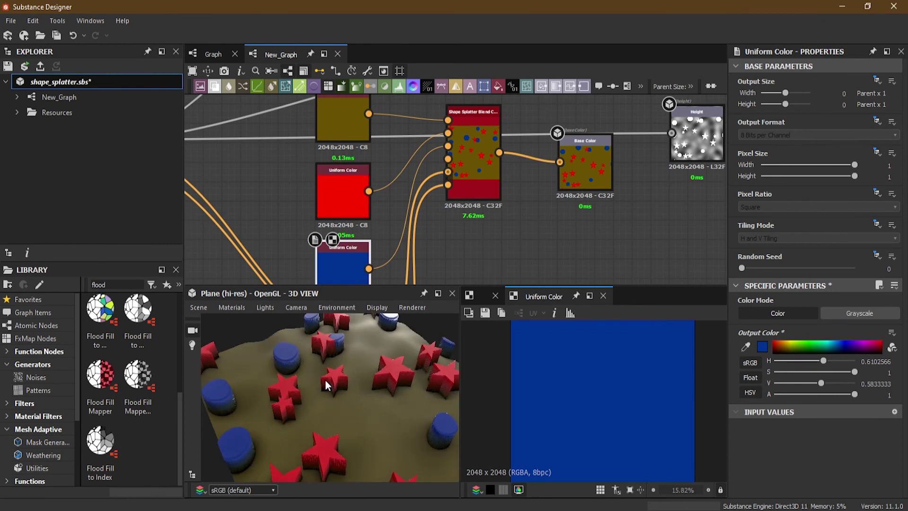
scroll(325, 384, down, 3)
scroll(409, 165, down, 4)
scroll(409, 179, up, 2)
scroll(409, 180, up, 1)
drag(371, 324, 382, 413)
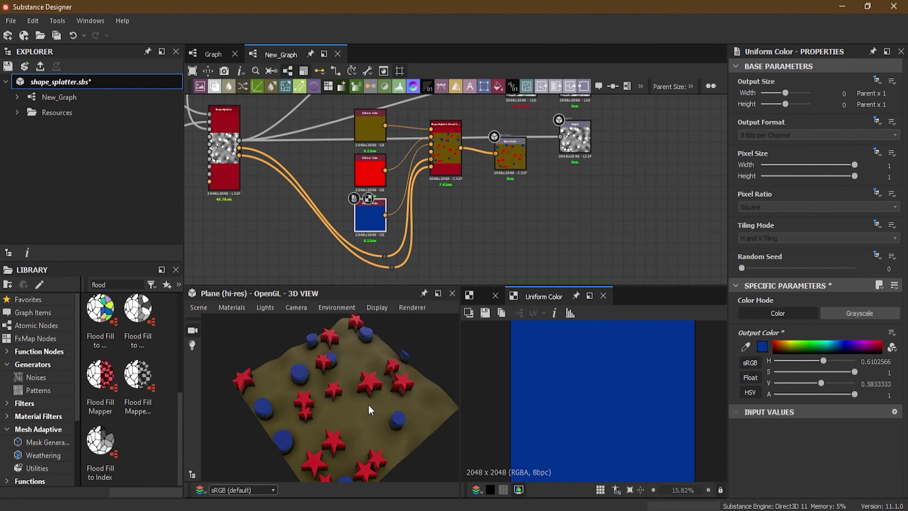